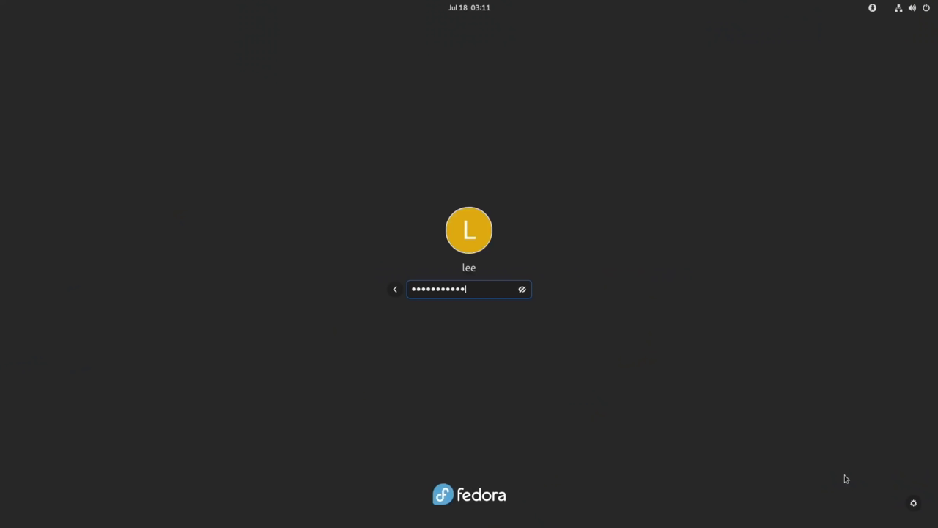
Step: Log in at the GDM screen to start the Fedora 34 desktop session
key("Return")
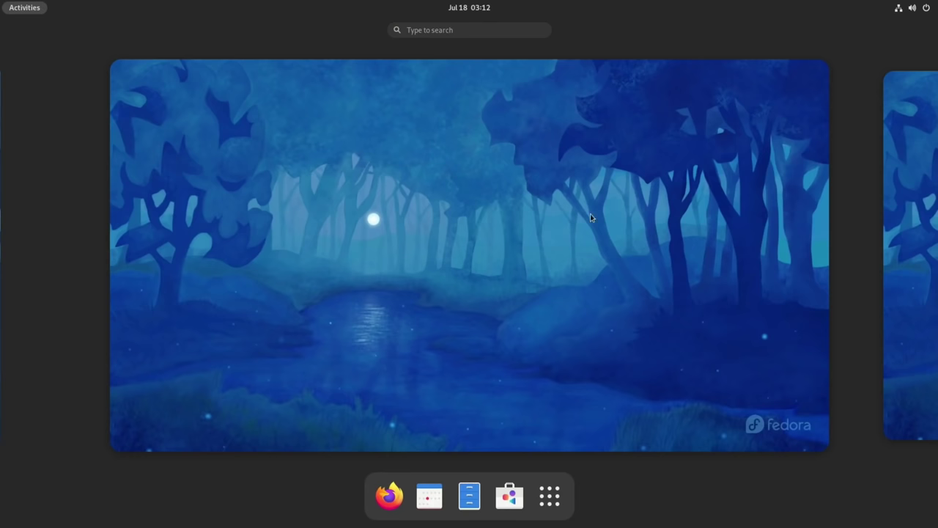
Step: Search the Activities overview for 'ter' and then 'soun', clearing each search afterwards
left_click(439, 28)
type("ter")
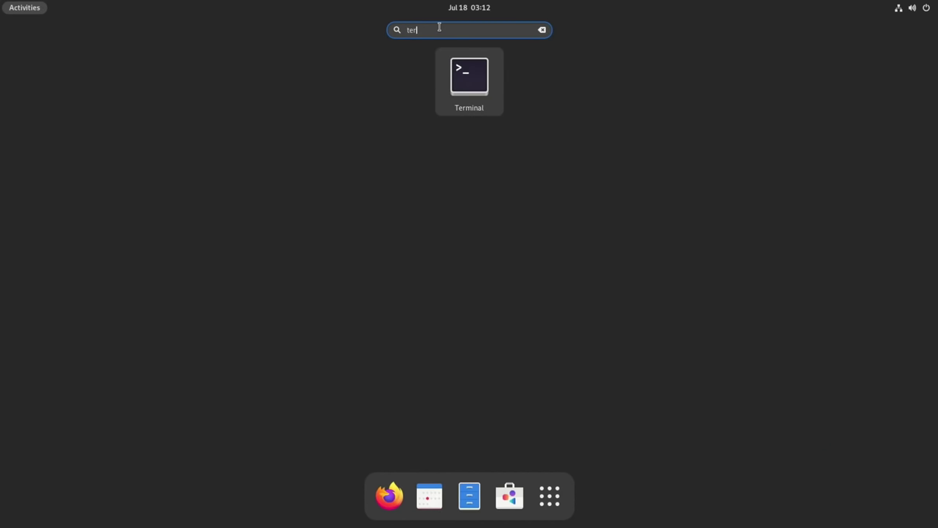
key("BackSpace")
key("BackSpace")
key("BackSpace")
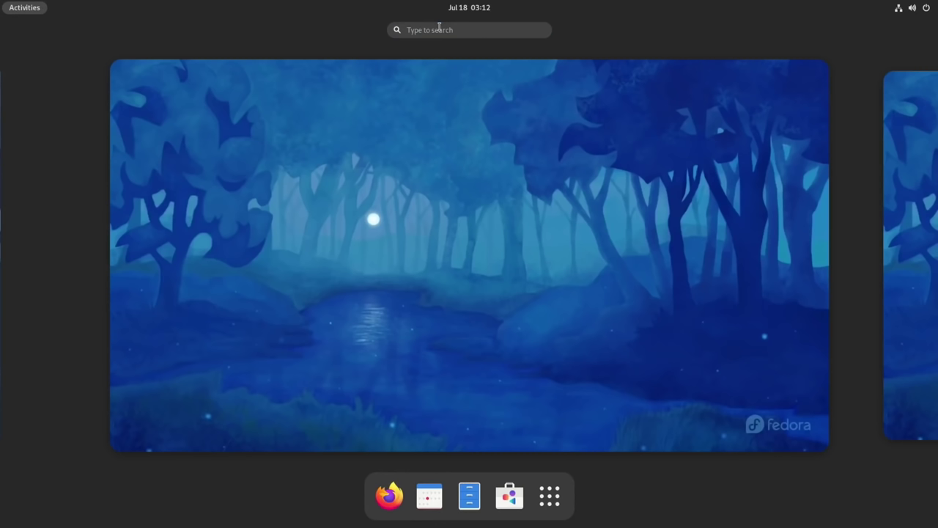
type("s")
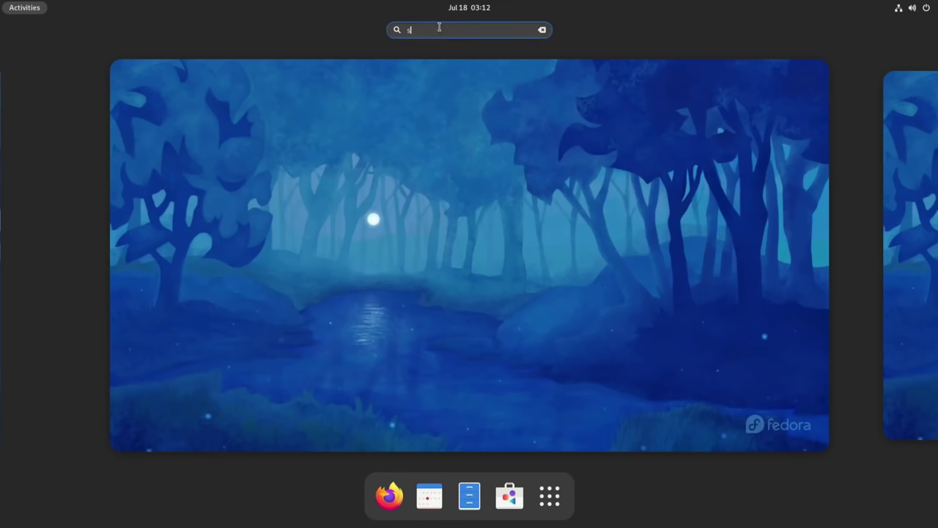
type("oun")
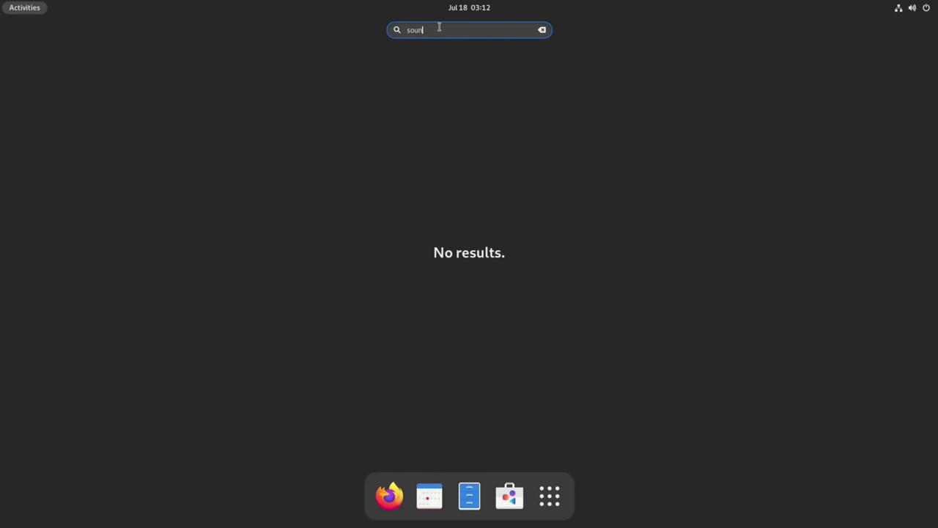
key("BackSpace")
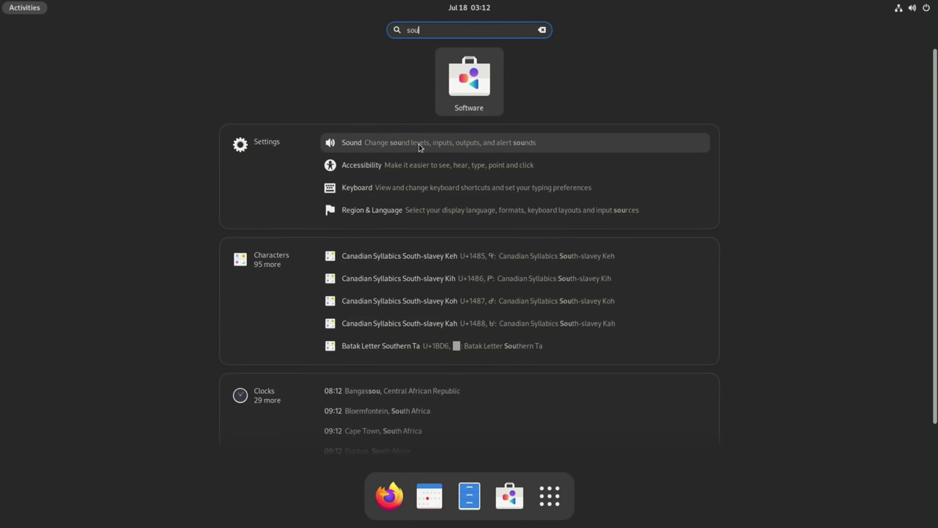
key("BackSpace")
key("BackSpace")
key("BackSpace")
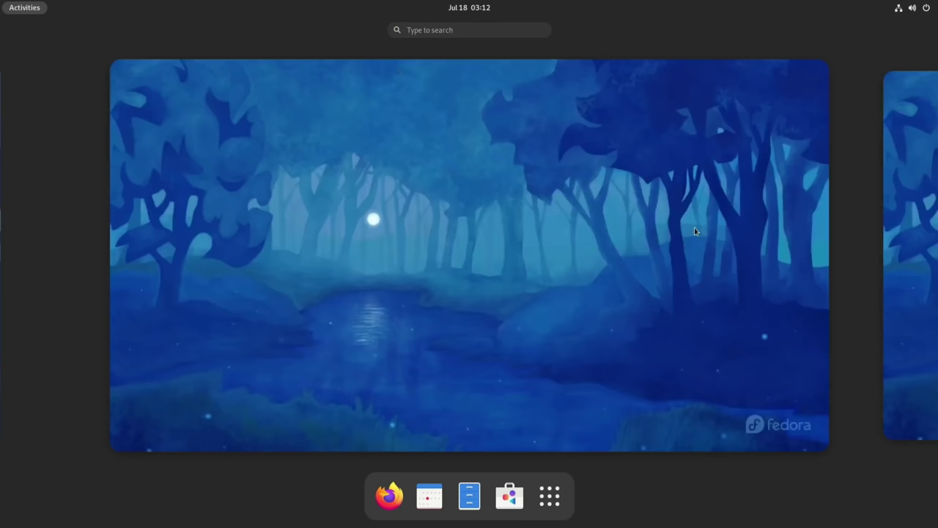
Step: Switch to an empty workspace, launch Settings from the system menu, then start Firefox
left_click(681, 228)
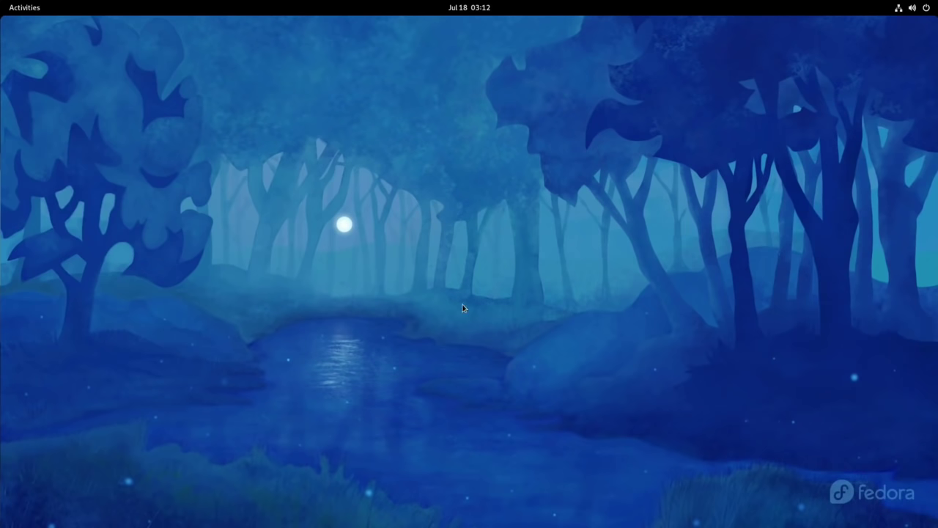
key("super")
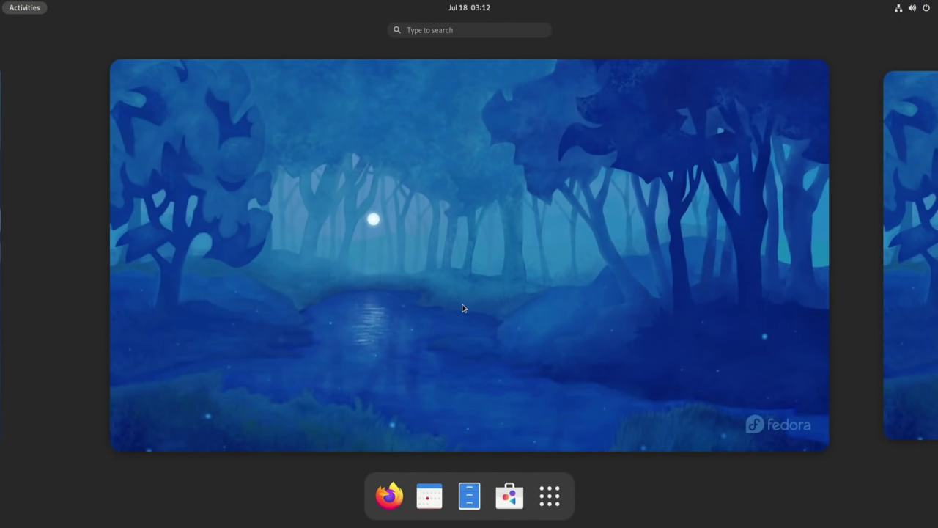
left_click(935, 273)
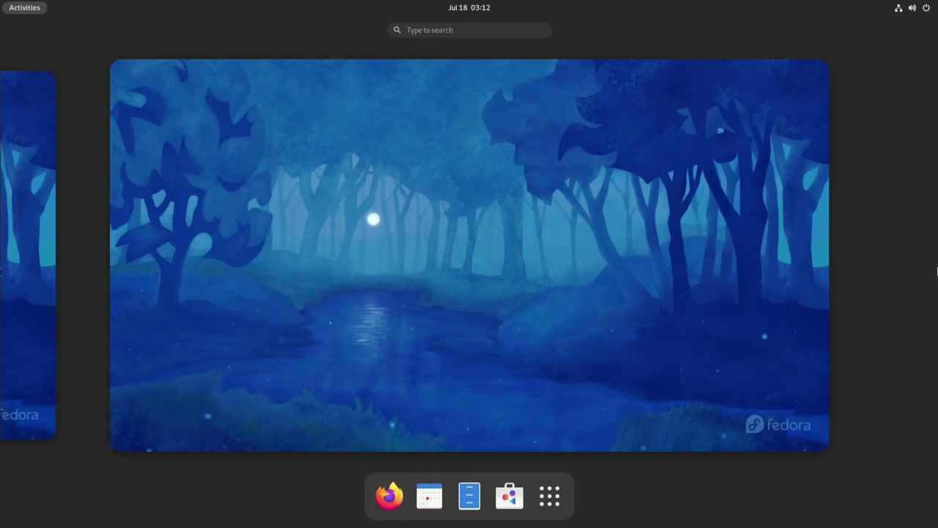
left_click(928, 9)
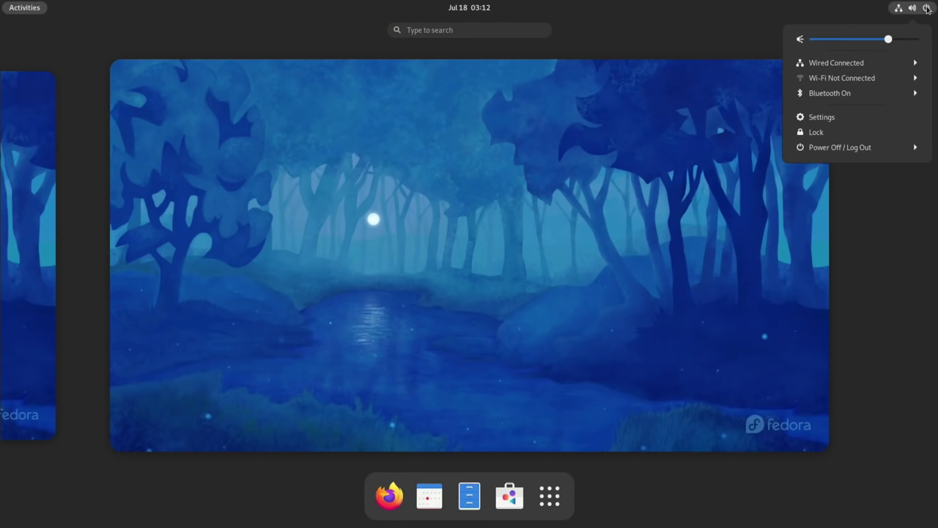
left_click(821, 118)
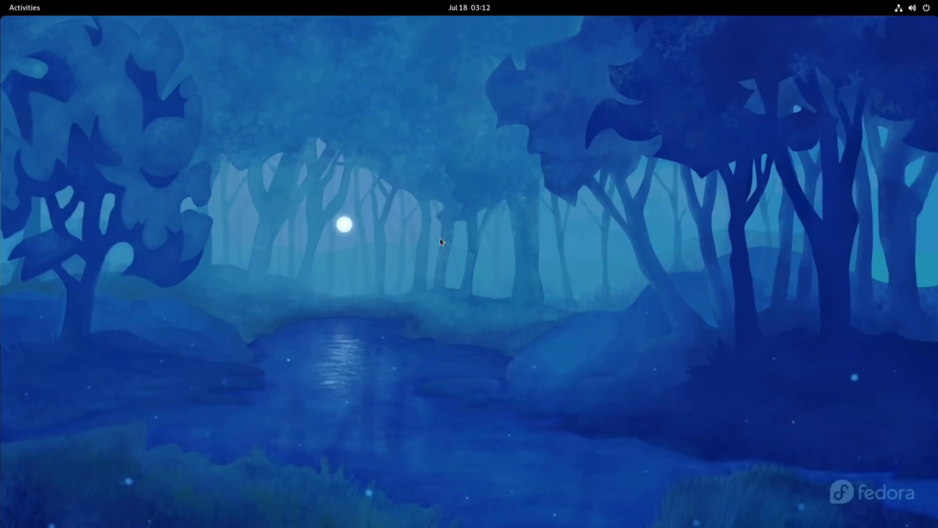
key("super")
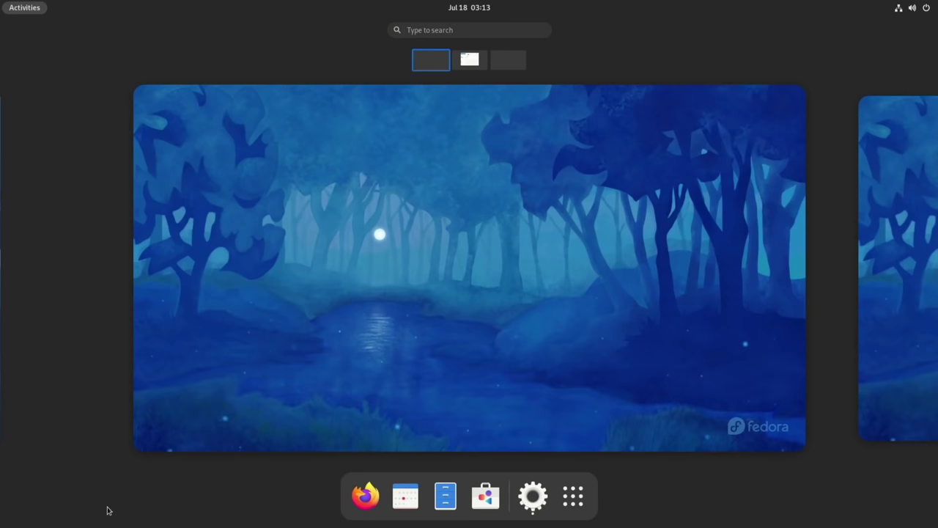
left_click(365, 496)
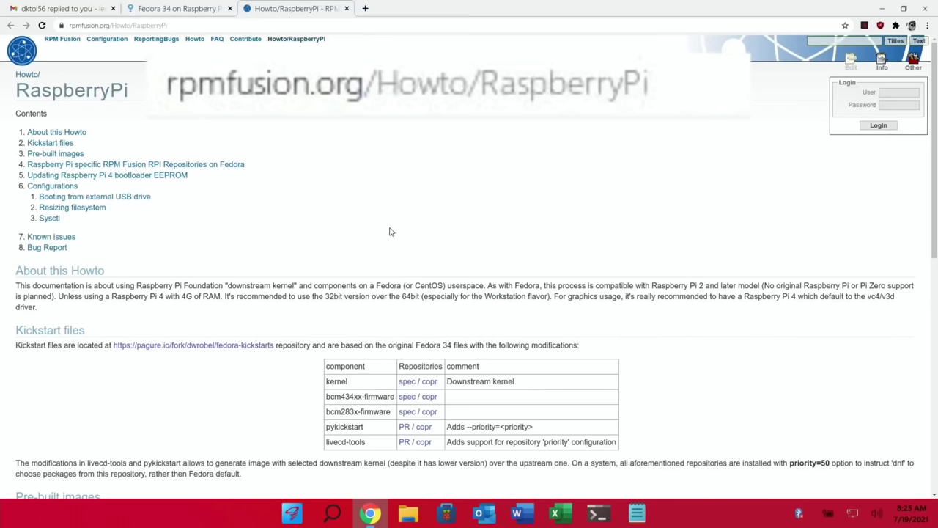
Step: Scroll to Pre-built images and follow the aarch64 Workstation image link
scroll(389, 232, "down", 2)
scroll(389, 232, "down", 2)
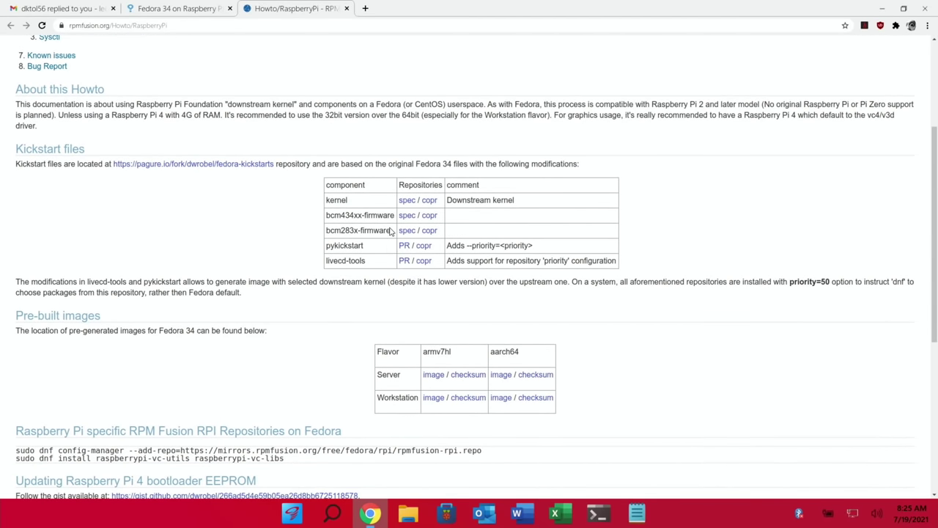
scroll(390, 229, "down", 1)
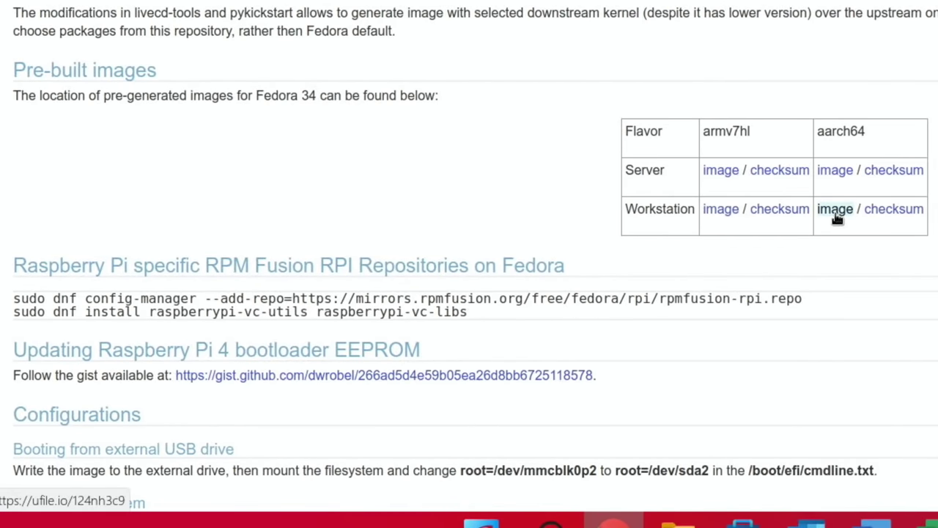
left_click(835, 212)
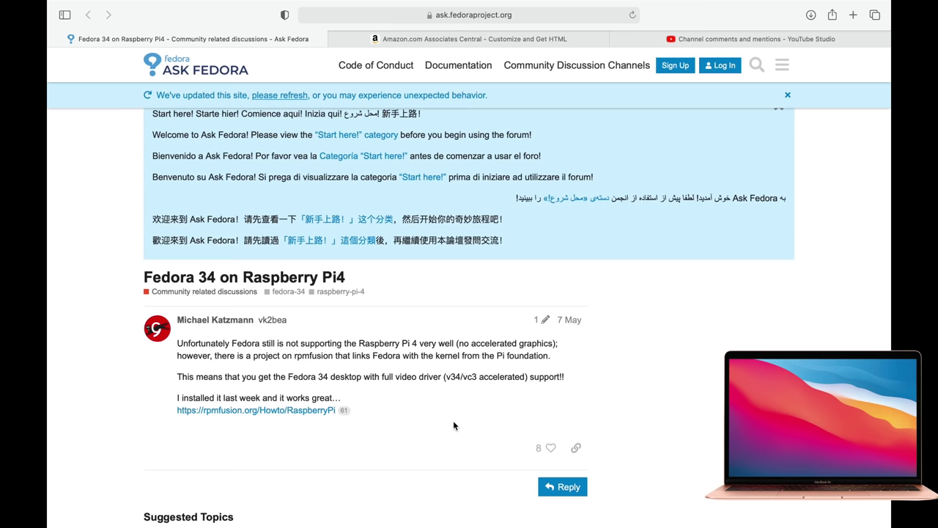
Step: Connect the Mac to the phone's personal hotspot from the menu-bar Wi-Fi list
mouse_move(717, 4)
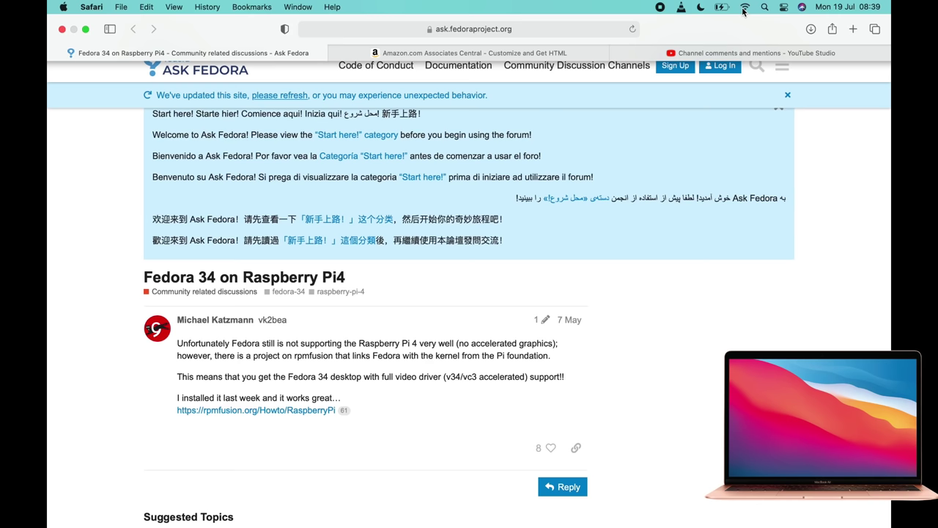
left_click(744, 7)
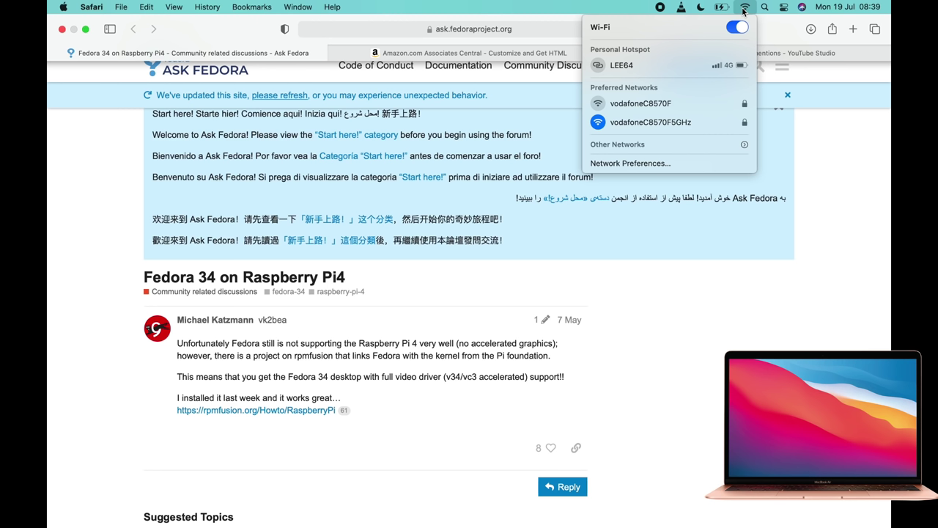
left_click(629, 65)
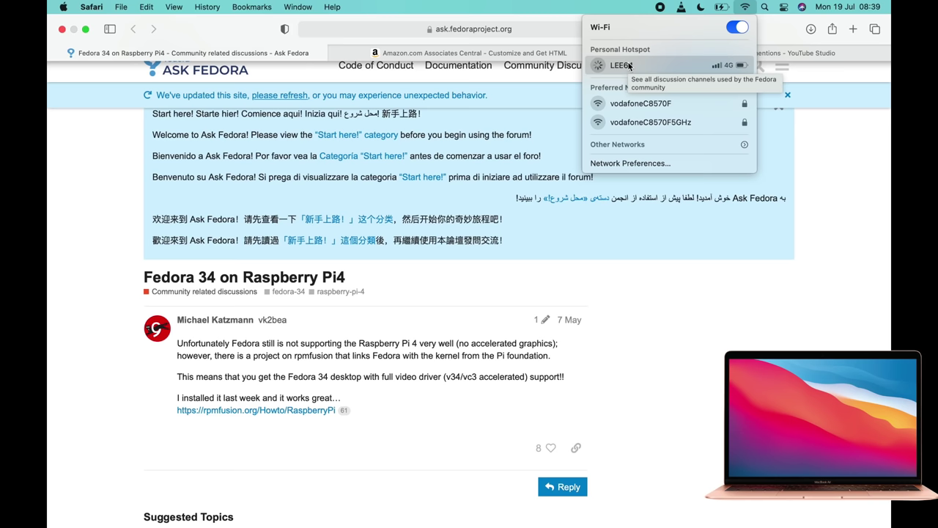
Step: Open the RPM Fusion how-to and its aarch64 Workstation image download page, then show Mission Control
left_click(227, 417)
scroll(226, 416, "down", 3)
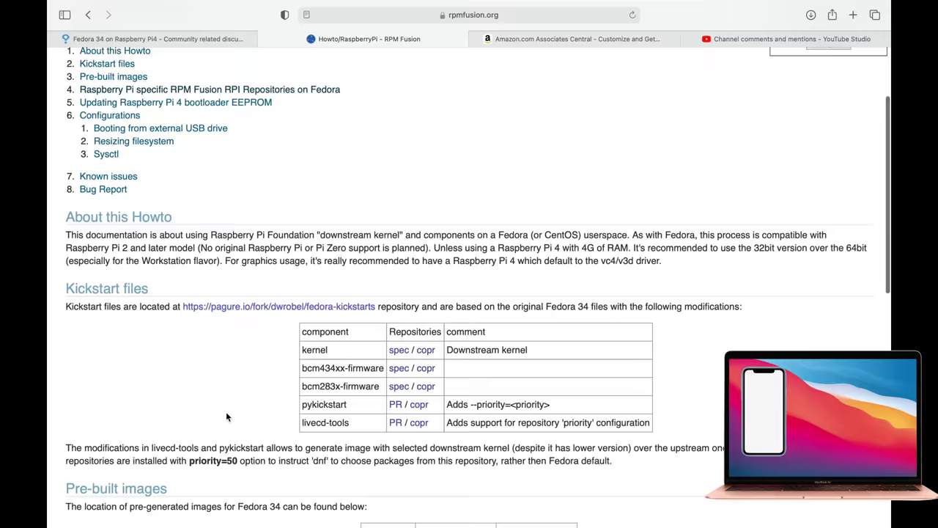
scroll(226, 417, "down", 5)
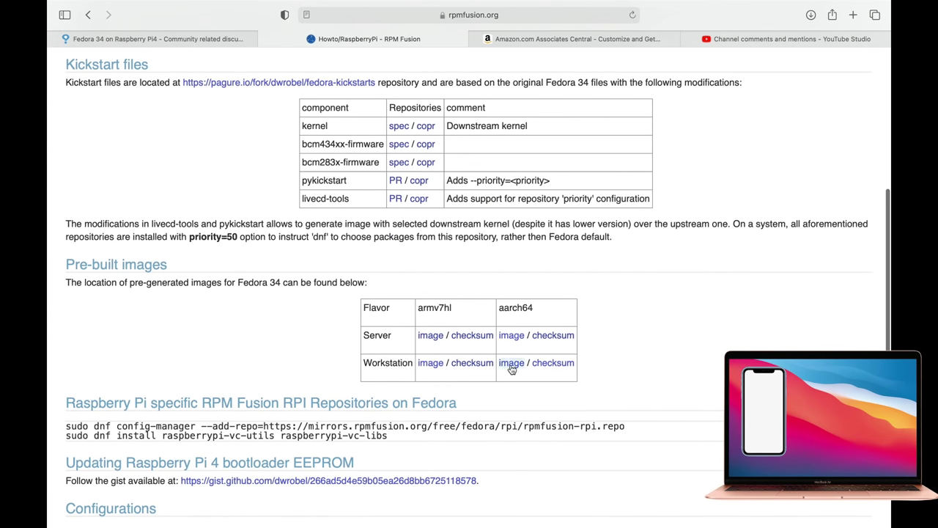
left_click(511, 364)
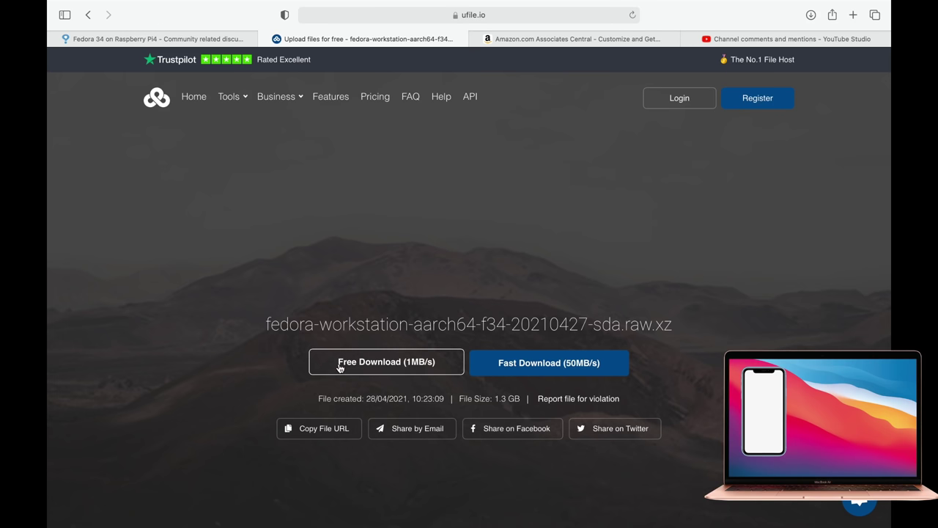
key("ctrl+Up")
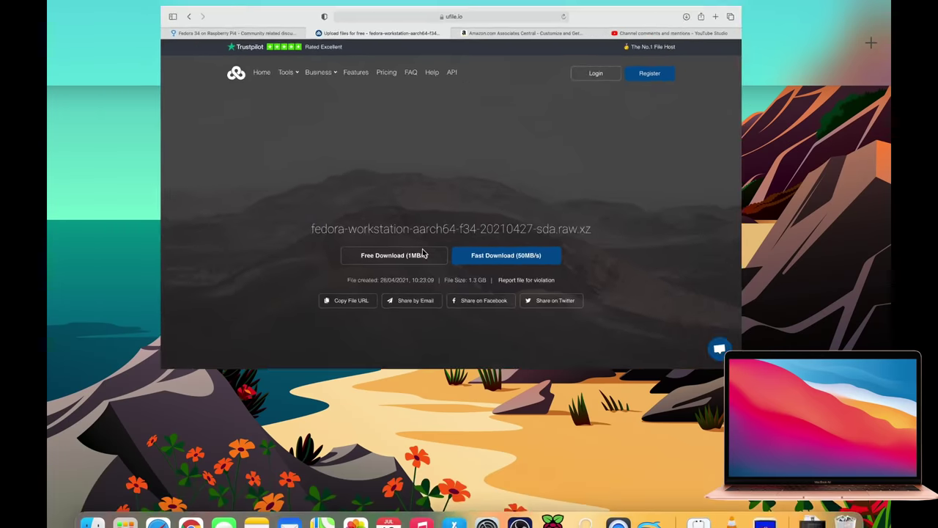
Step: On Desktop 2, load the fedora-workstation aarch64 .raw.xz image as a custom OS in Raspberry Pi Imager
left_click(626, 53)
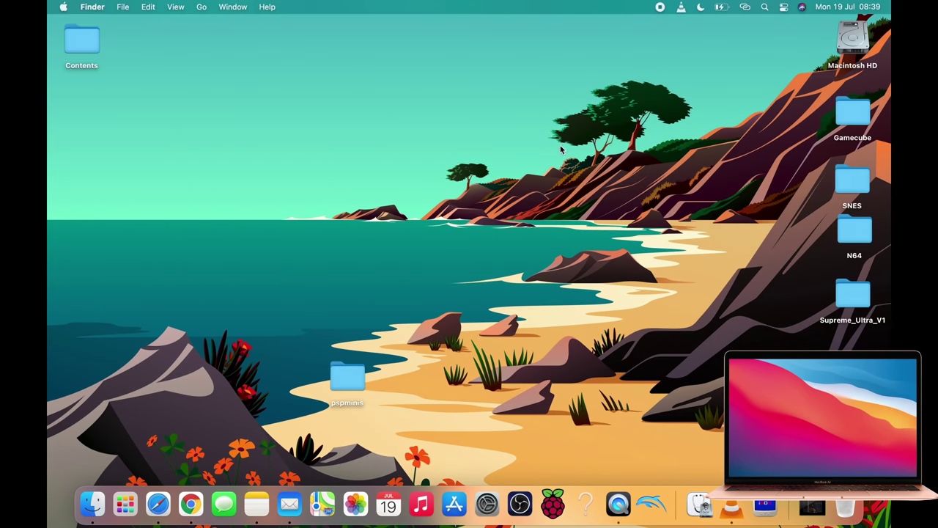
left_click(552, 500)
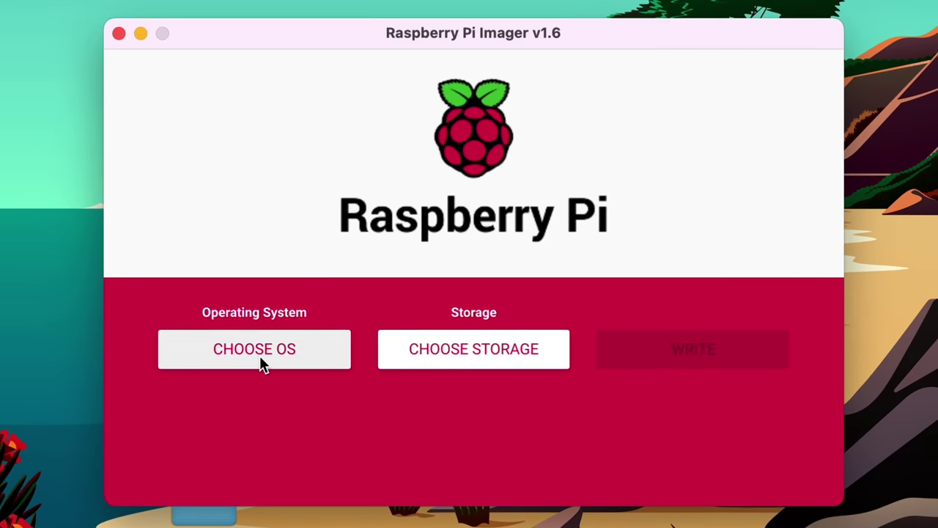
left_click(260, 358)
scroll(259, 356, "down", 5)
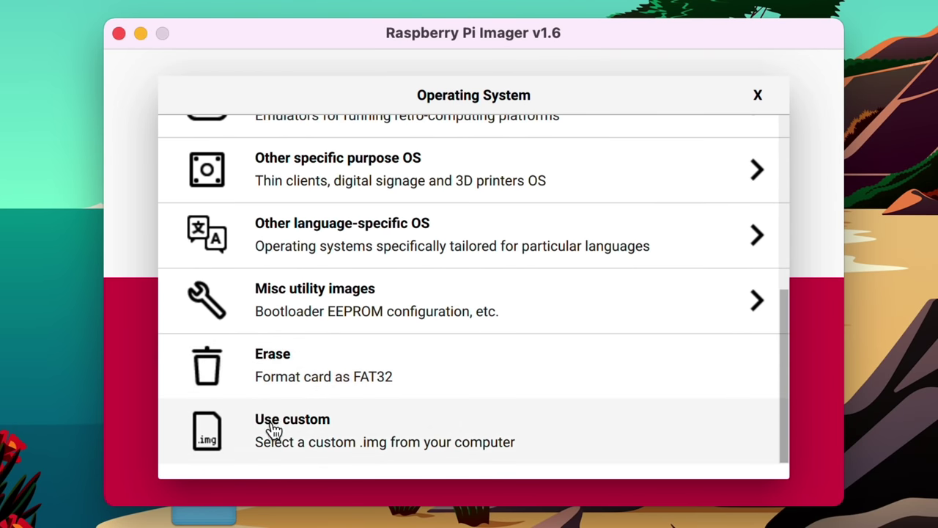
left_click(277, 435)
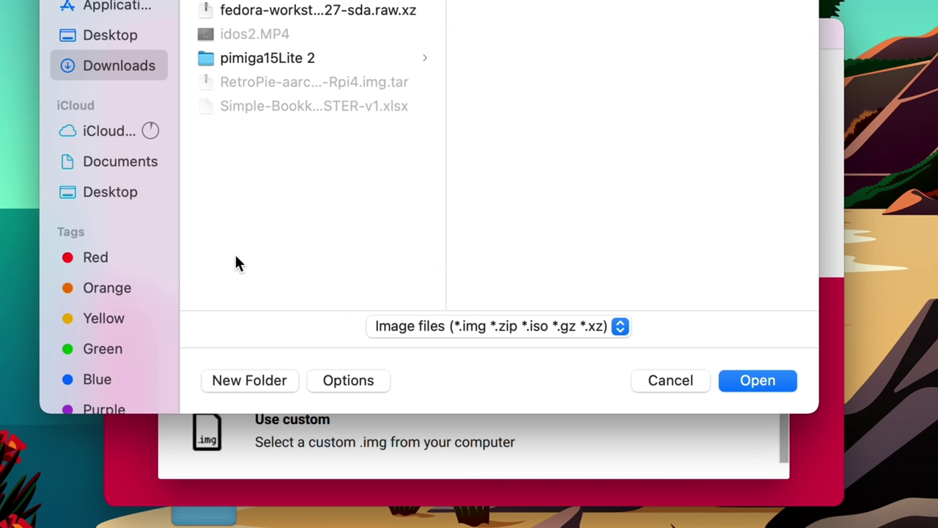
left_click(241, 12)
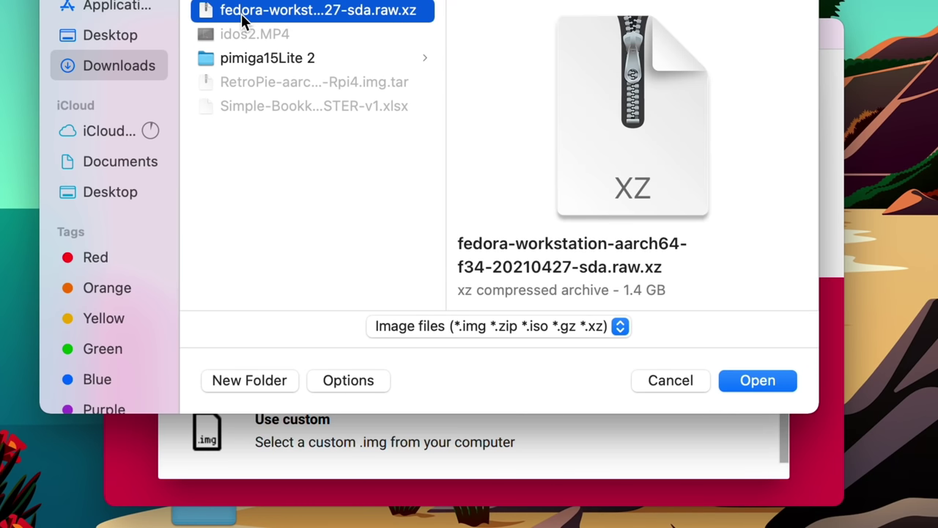
left_click(745, 377)
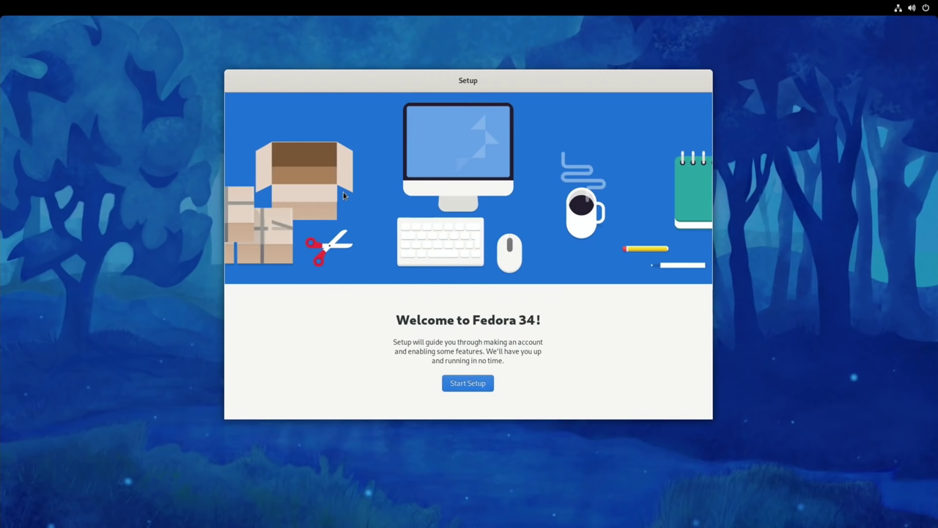
Step: Begin Fedora setup and skip the Wi-Fi and Online Accounts pages
left_click(467, 385)
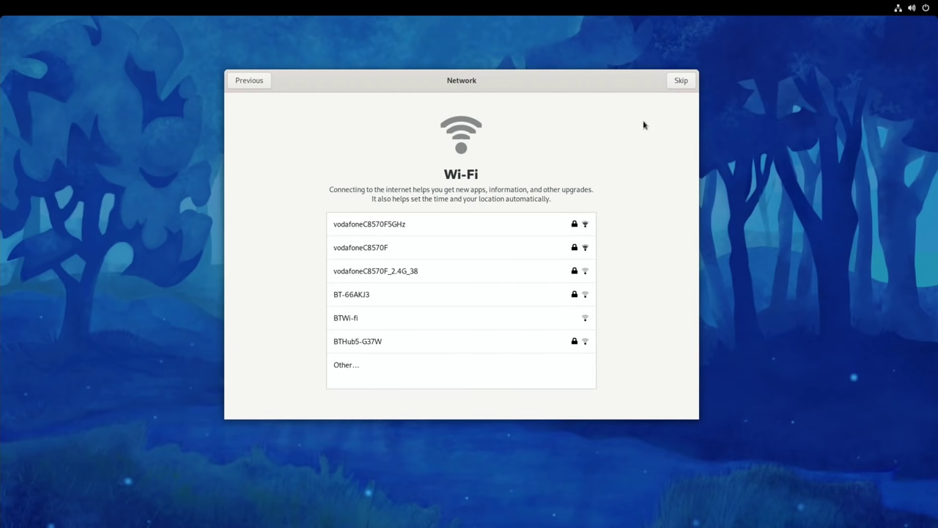
left_click(681, 81)
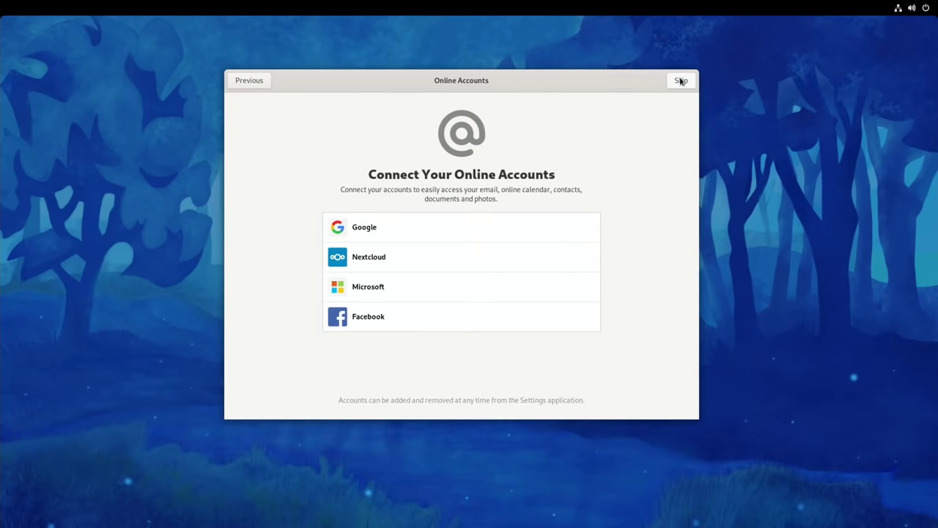
left_click(681, 82)
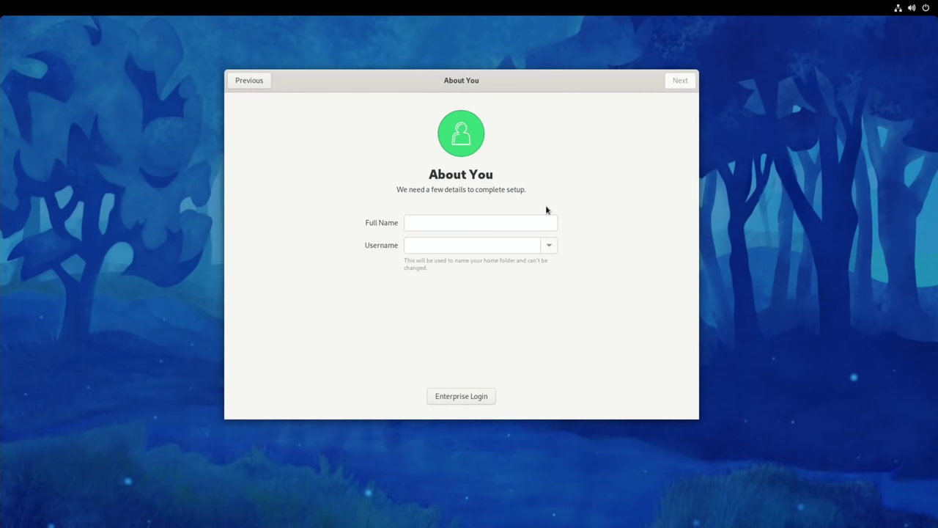
Step: Choose the cat avatar, enter the user's full name, and confirm the account details
left_click(461, 143)
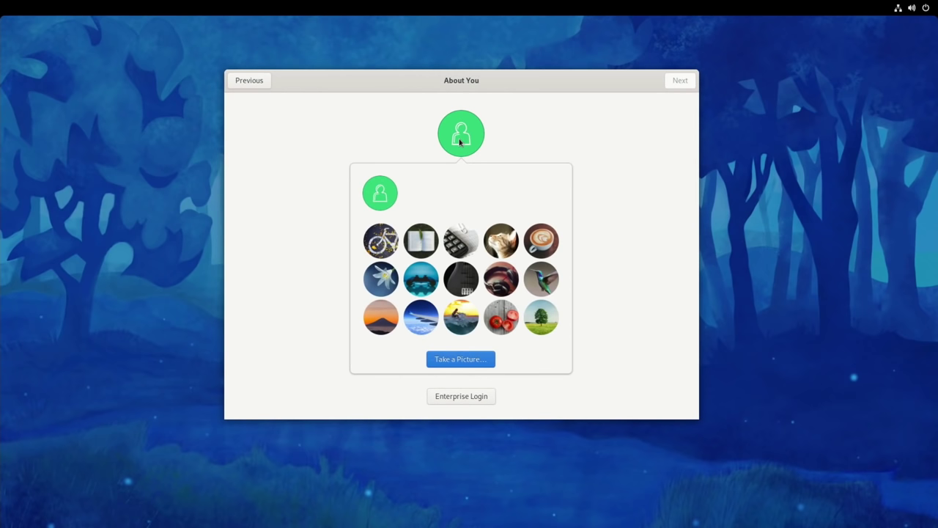
left_click(501, 247)
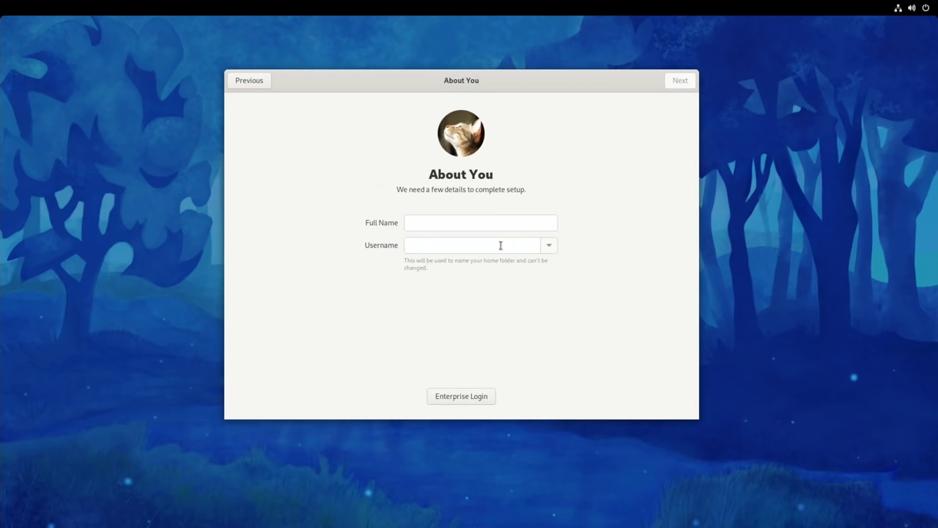
left_click(417, 224)
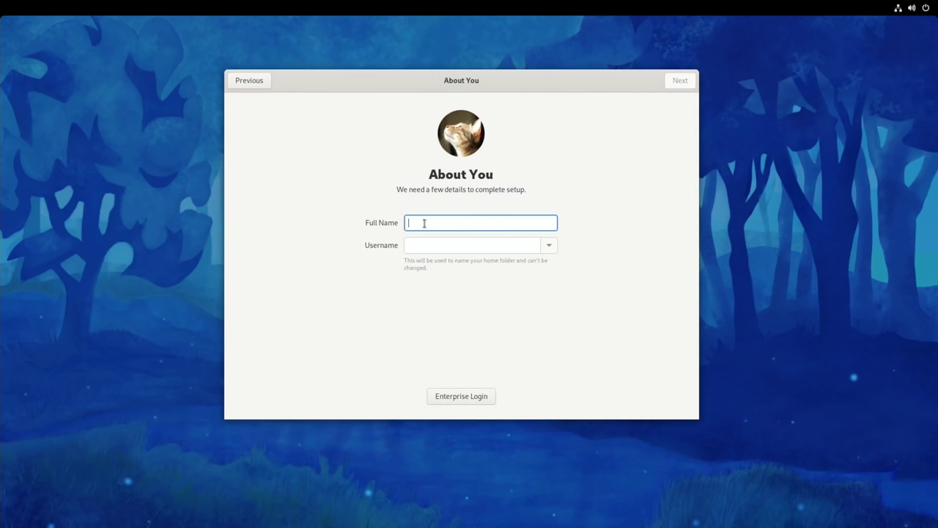
type("leepspvideo")
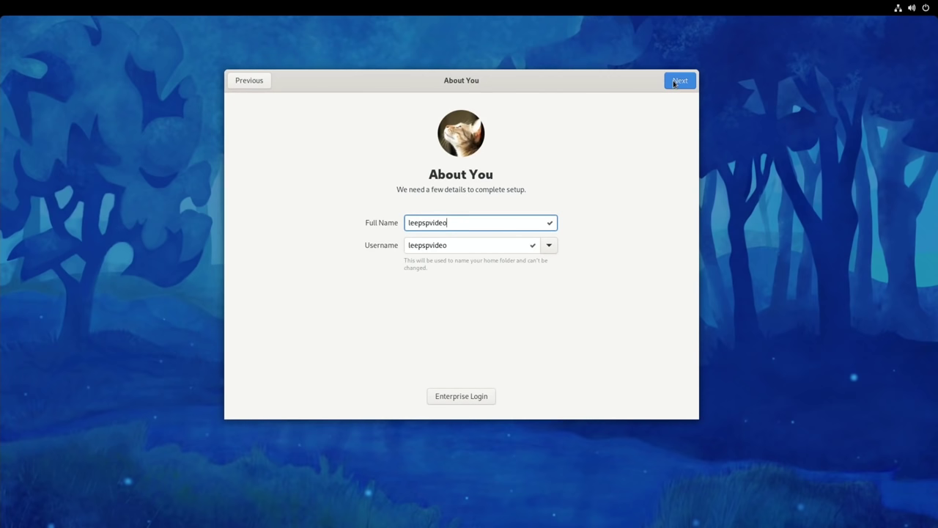
left_click(674, 83)
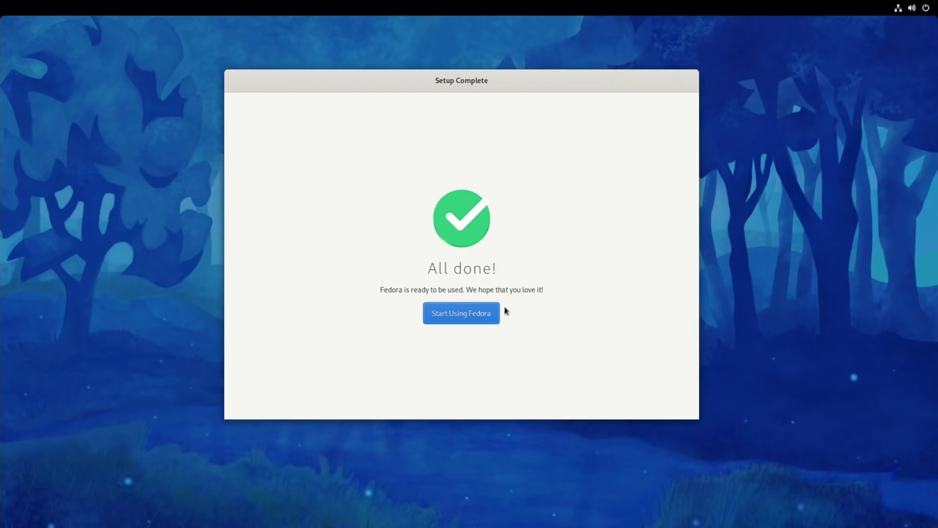
Step: Start using Fedora and take the GNOME tour through the apps, workspace and gesture pages, then close it
left_click(473, 315)
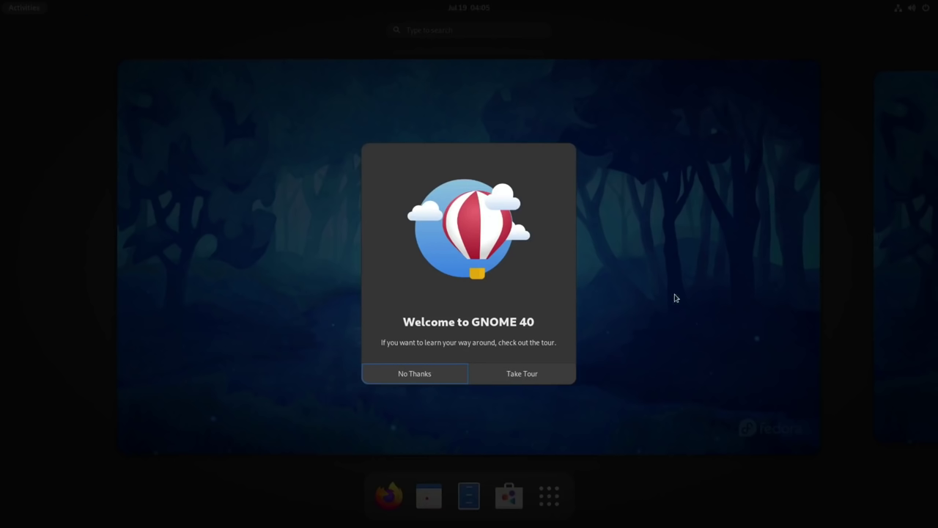
left_click(507, 376)
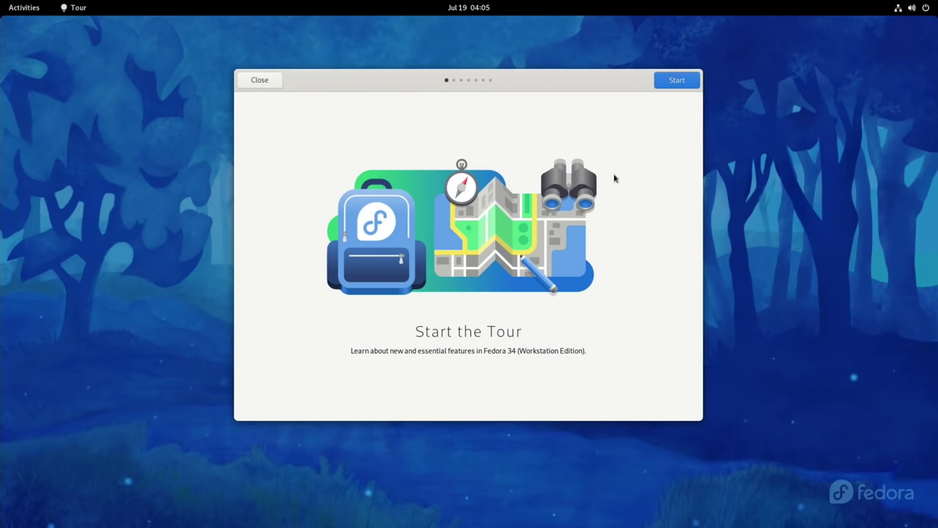
left_click(675, 82)
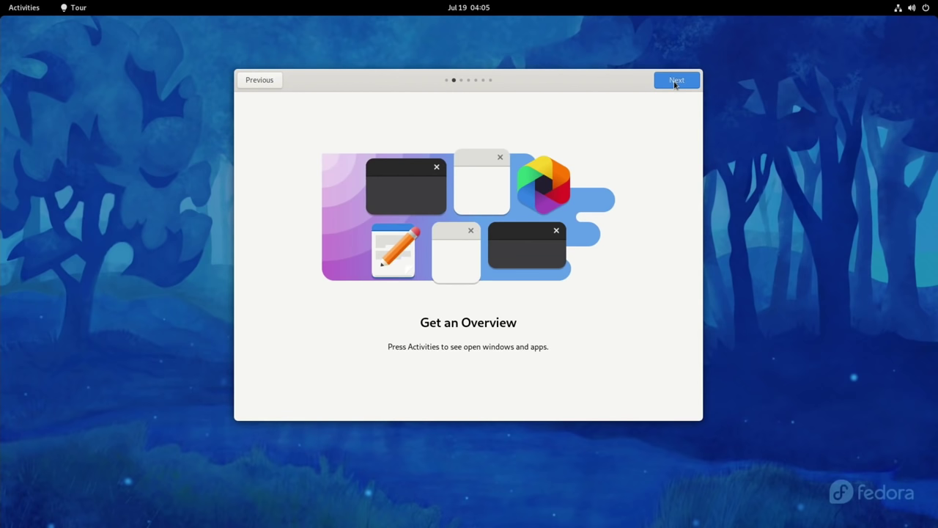
left_click(675, 82)
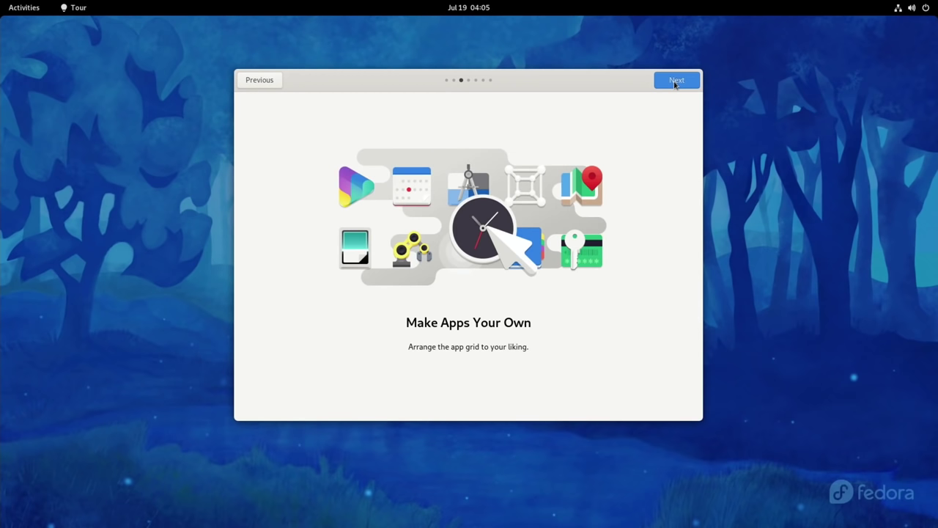
left_click(675, 82)
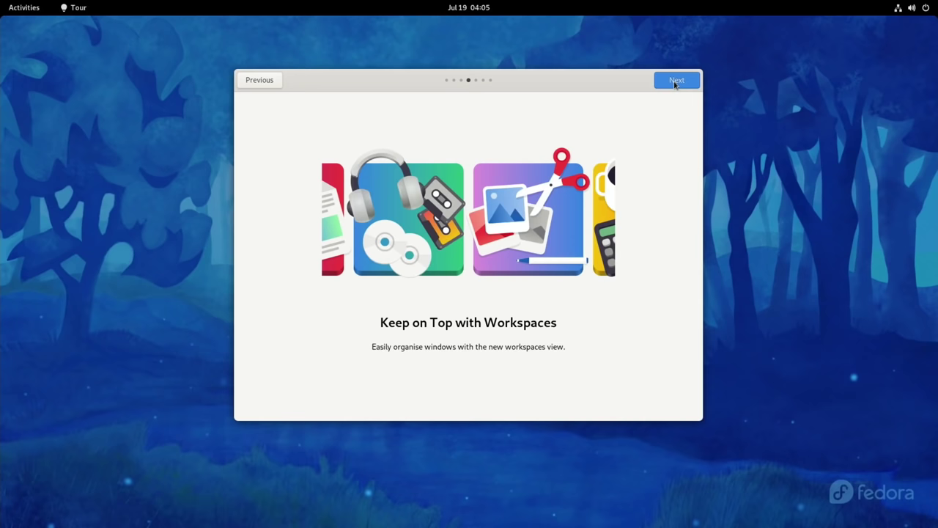
left_click(676, 82)
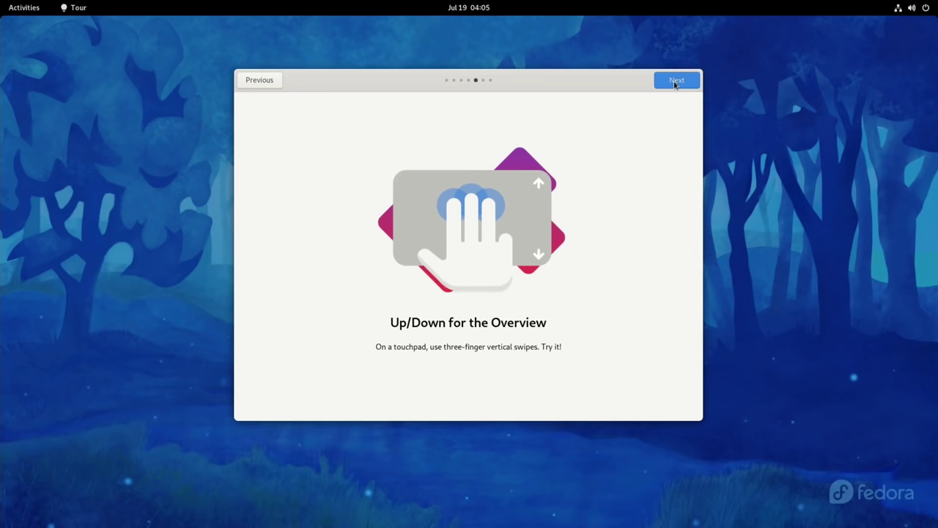
left_click(675, 82)
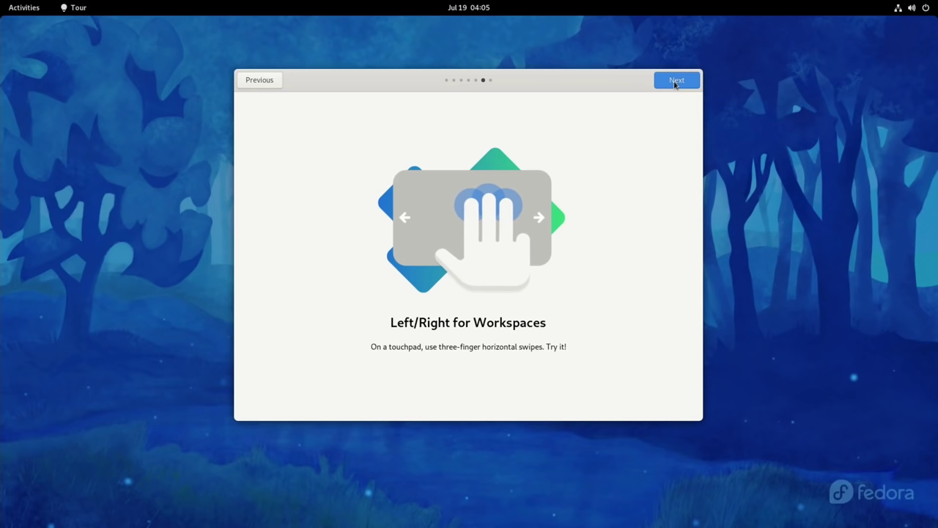
left_click(675, 82)
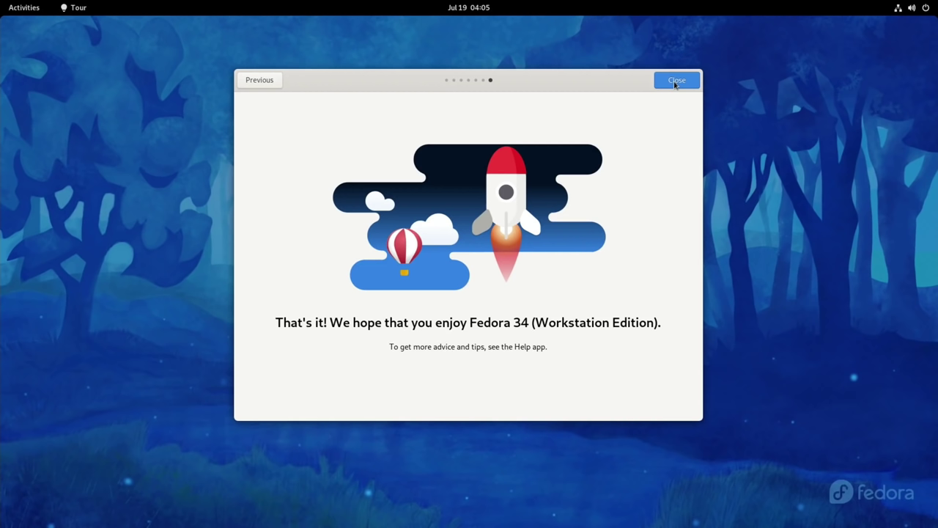
left_click(675, 82)
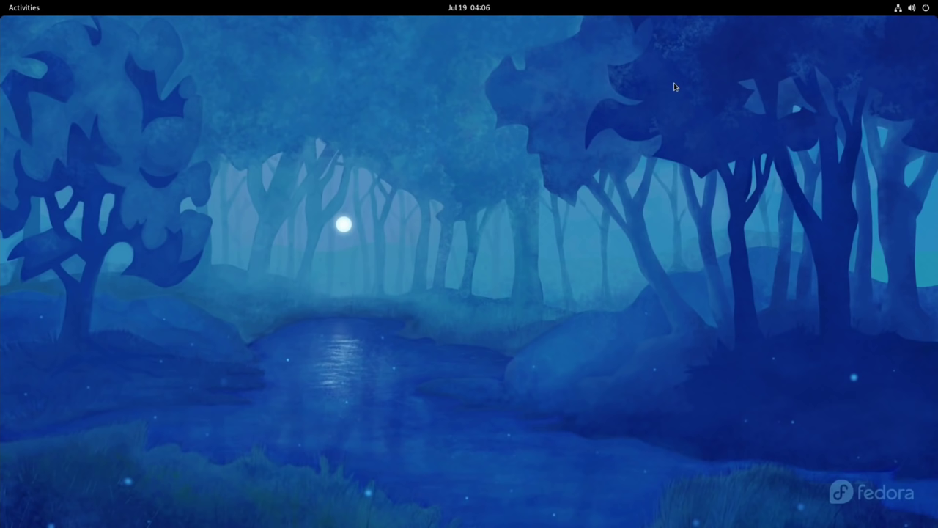
Step: Search the overview for 'sou' and launch Software from the results
left_click(34, 12)
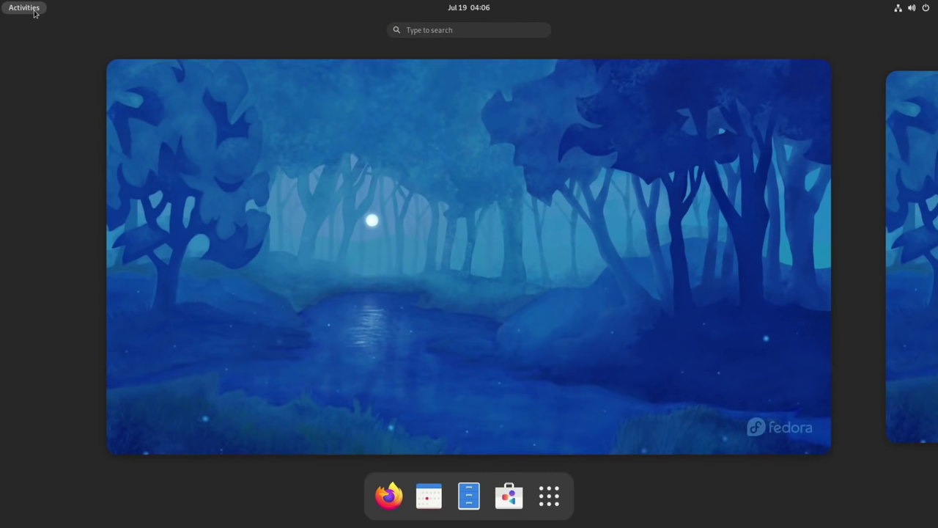
left_click(212, 122)
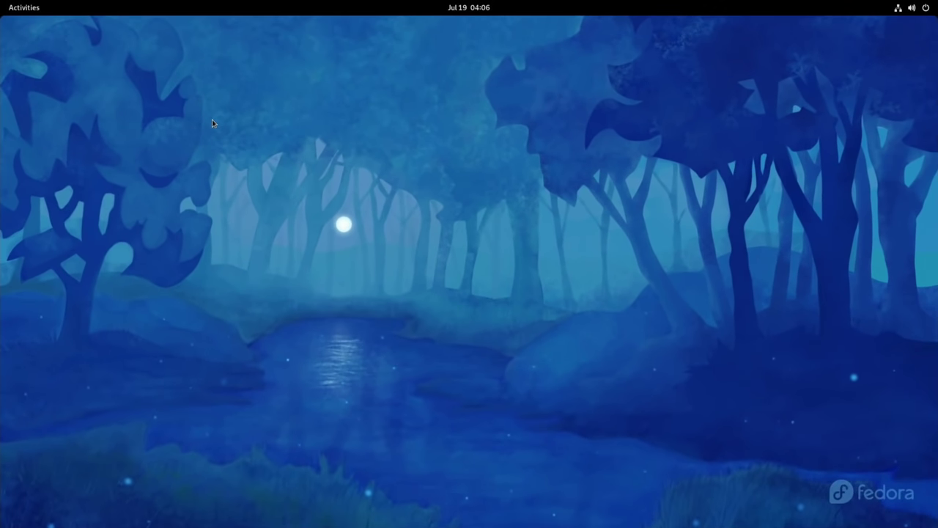
key("super")
key("super")
key("super")
key("super")
key("super")
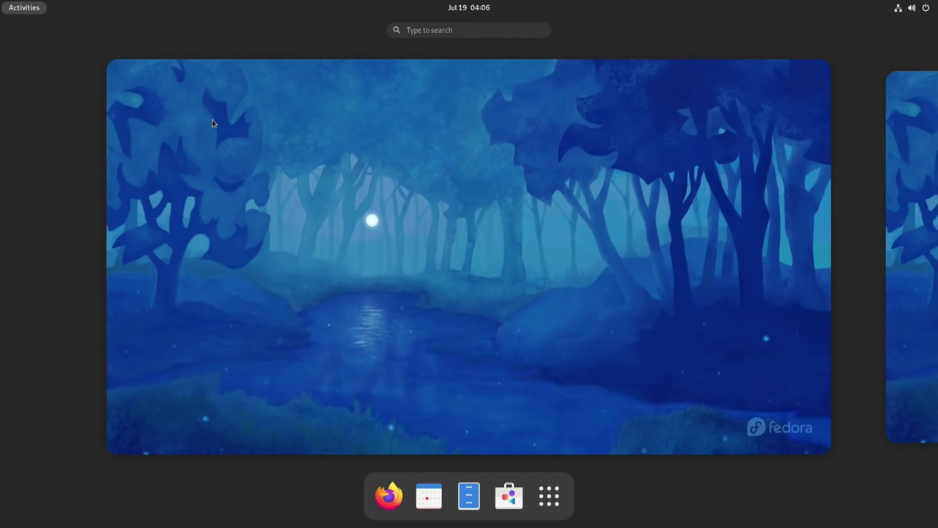
type("sou")
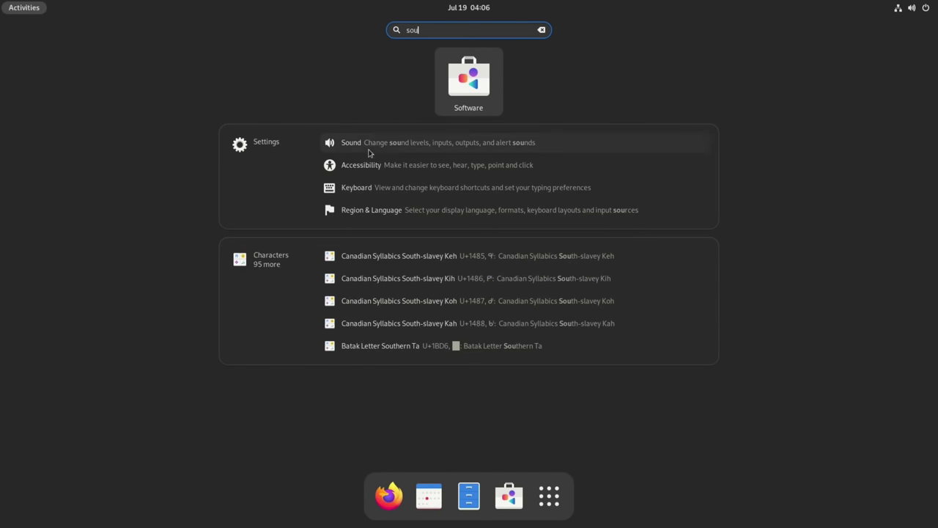
left_click(469, 69)
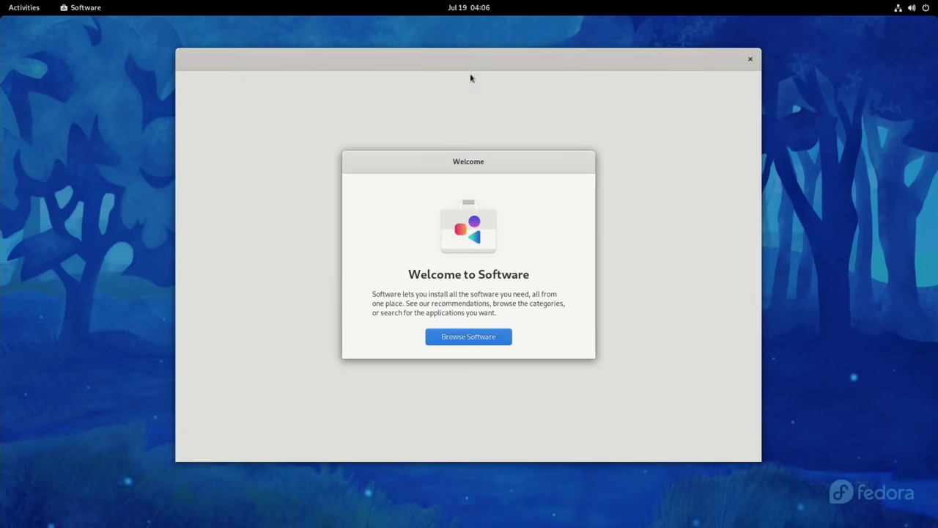
Step: Dismiss the Software welcome dialog and open the Updates page listing 42 pending updates
left_click(481, 335)
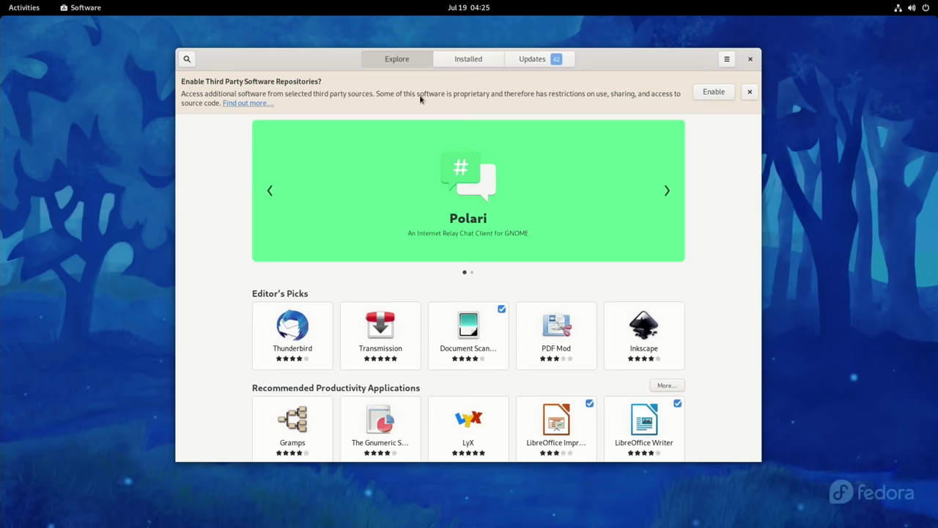
left_click(534, 61)
scroll(465, 190, "down", 10)
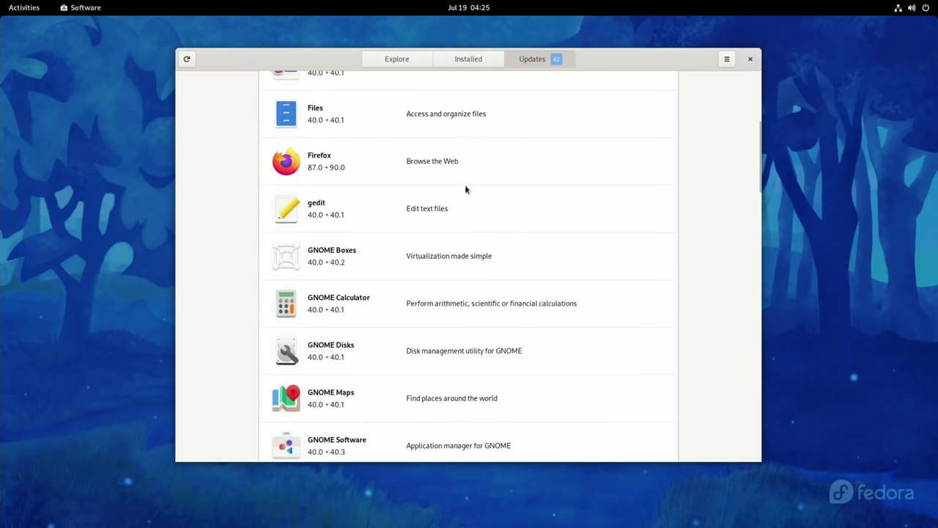
scroll(466, 189, "up", 7)
scroll(465, 189, "up", 3)
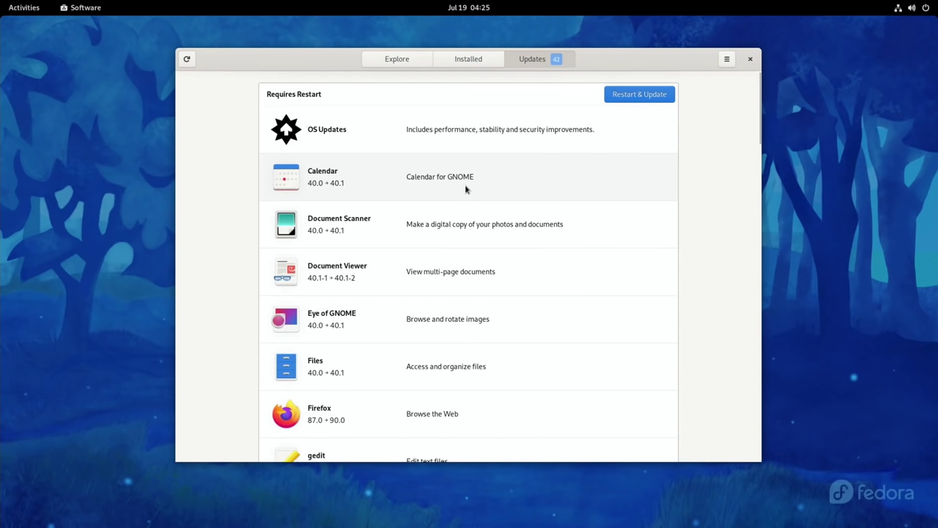
Step: Review the OS Updates package list, then scroll through the remaining updates, including Firefox 87.0 → 90.0
left_click(441, 140)
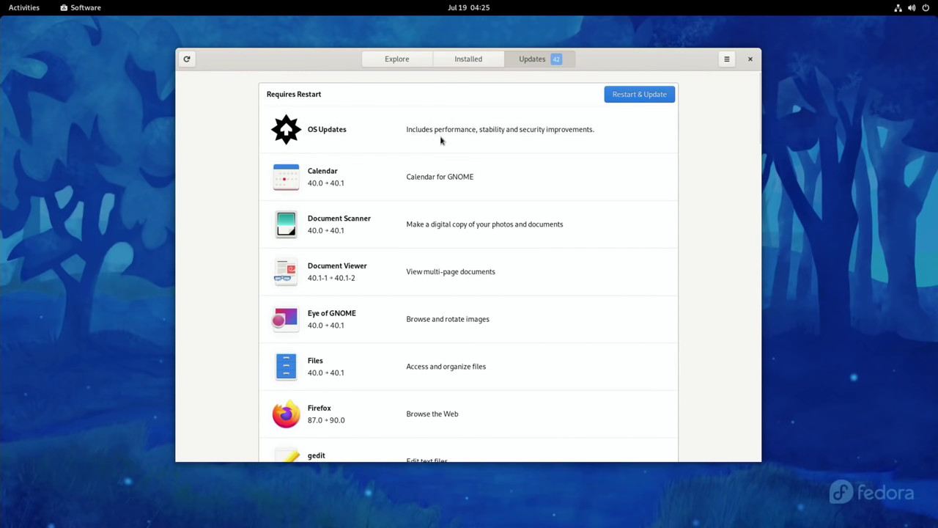
scroll(443, 158, "down", 12)
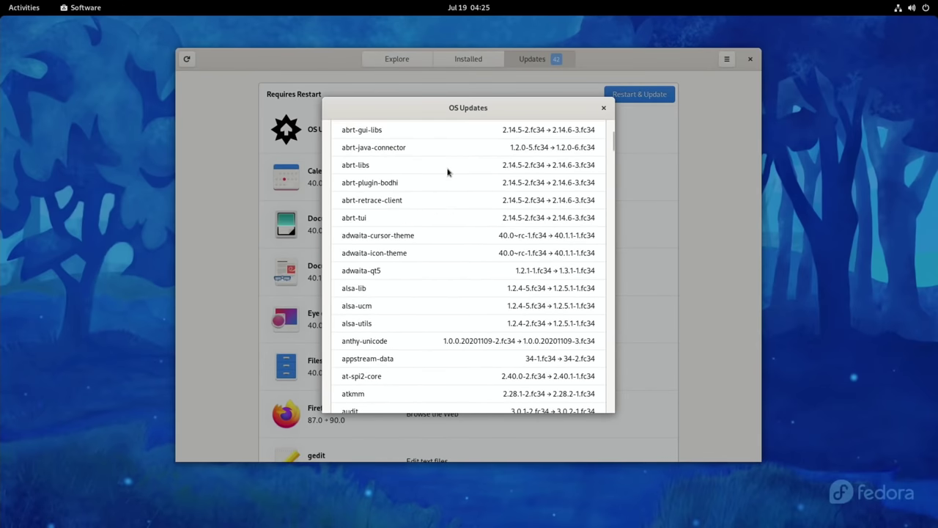
scroll(448, 172, "up", 4)
scroll(447, 173, "up", 6)
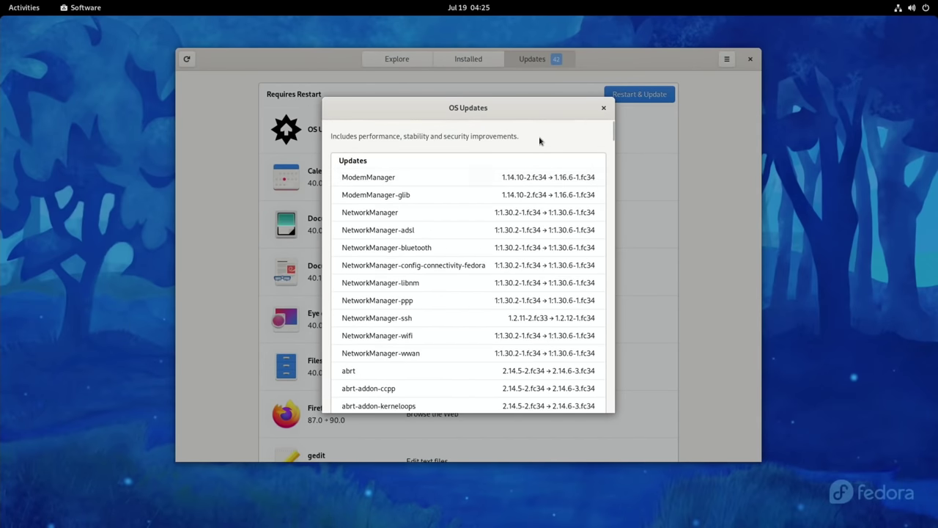
left_click(604, 108)
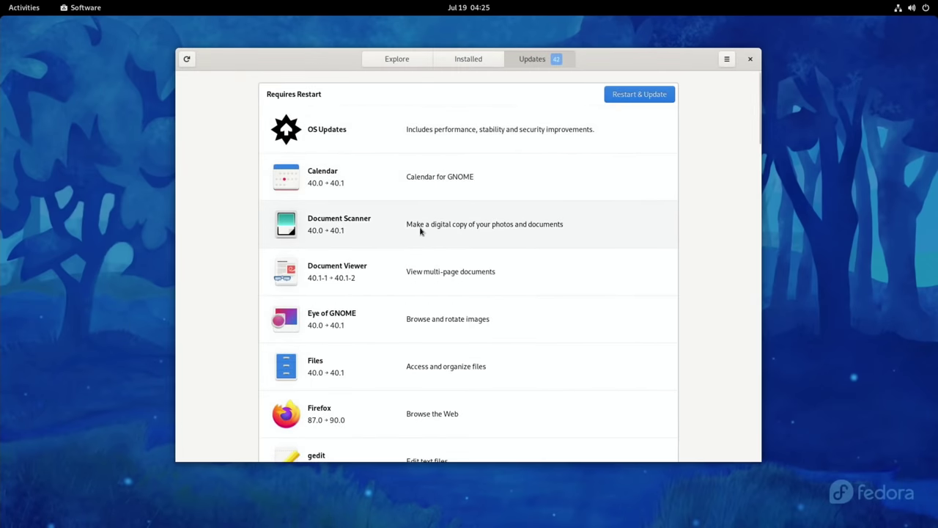
scroll(420, 230, "down", 1)
scroll(421, 230, "down", 4)
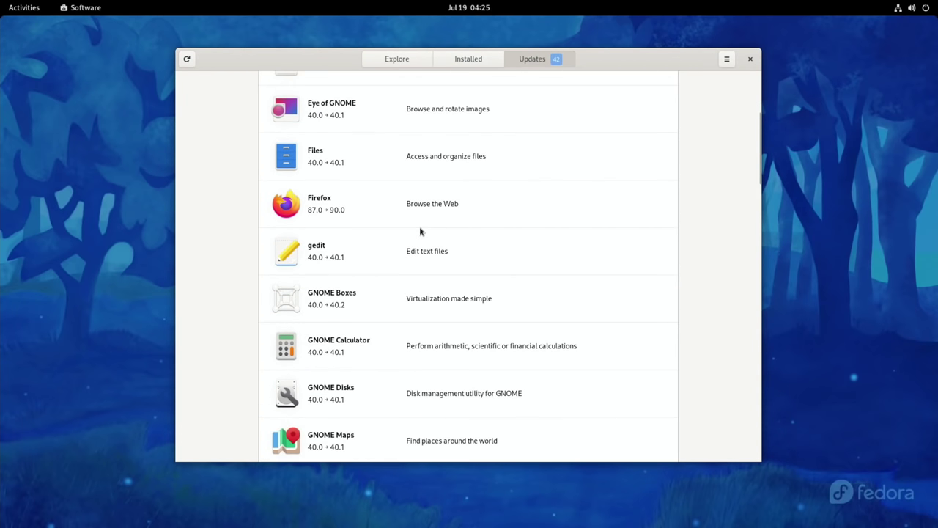
scroll(421, 232, "down", 5)
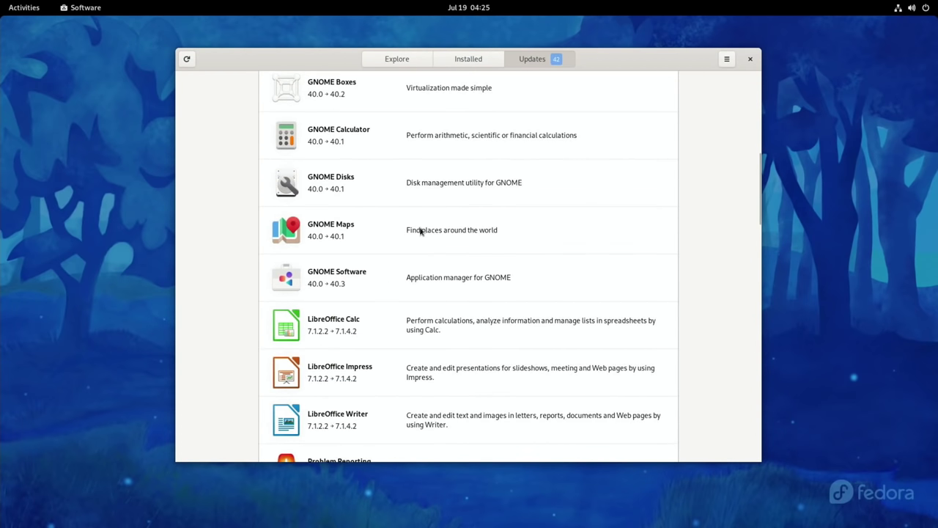
scroll(421, 231, "down", 14)
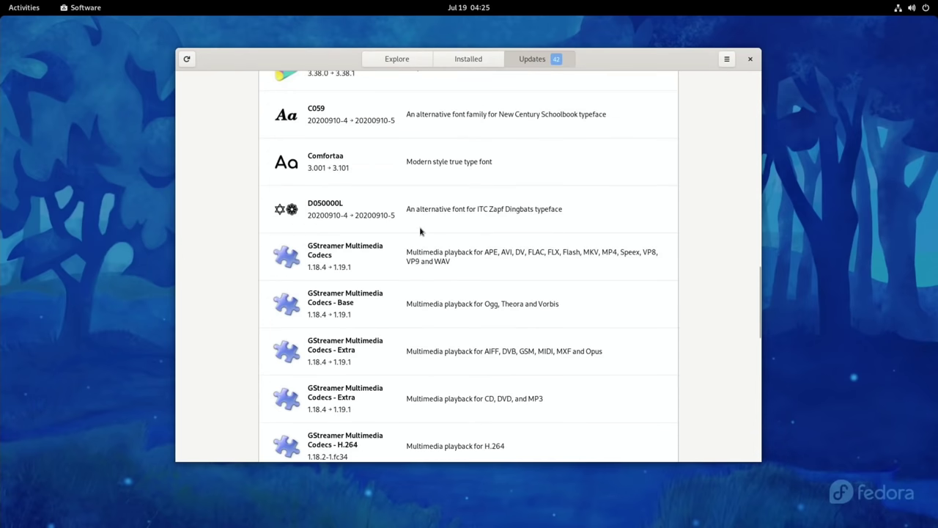
scroll(421, 231, "up", 20)
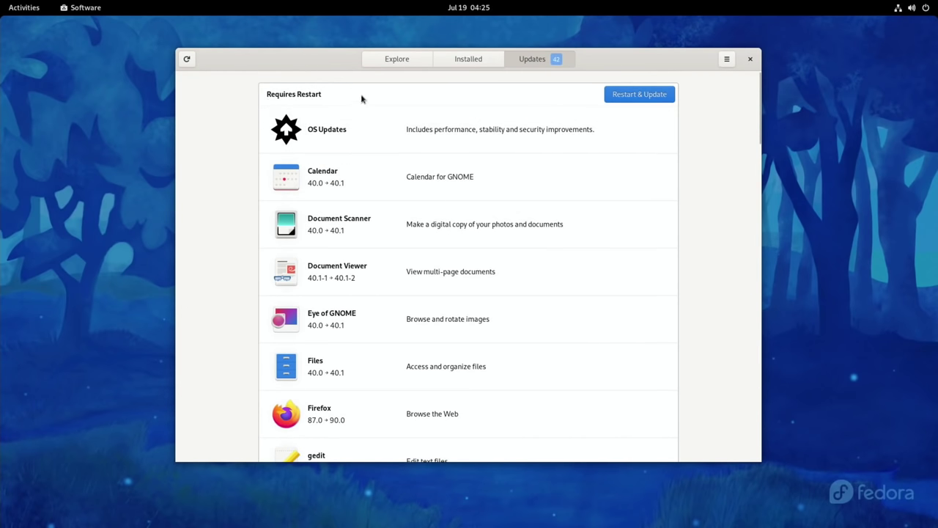
Step: Check the calendar, then open Settings to the Date & Time panel
left_click(474, 8)
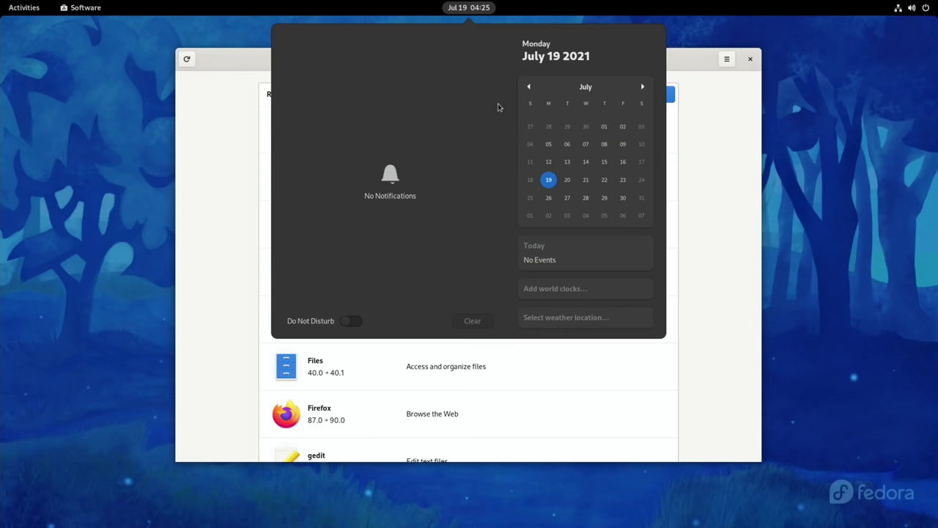
left_click(913, 9)
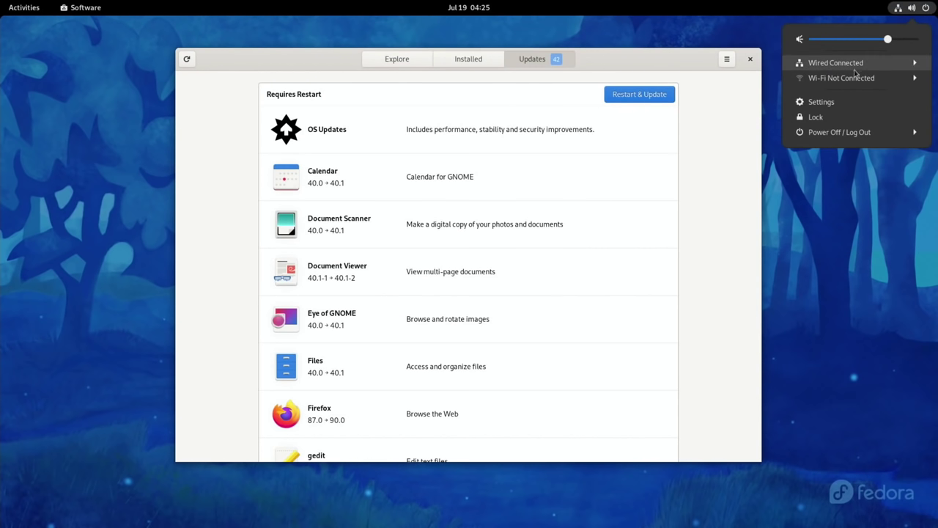
left_click(821, 102)
scroll(22, 190, "down", 5)
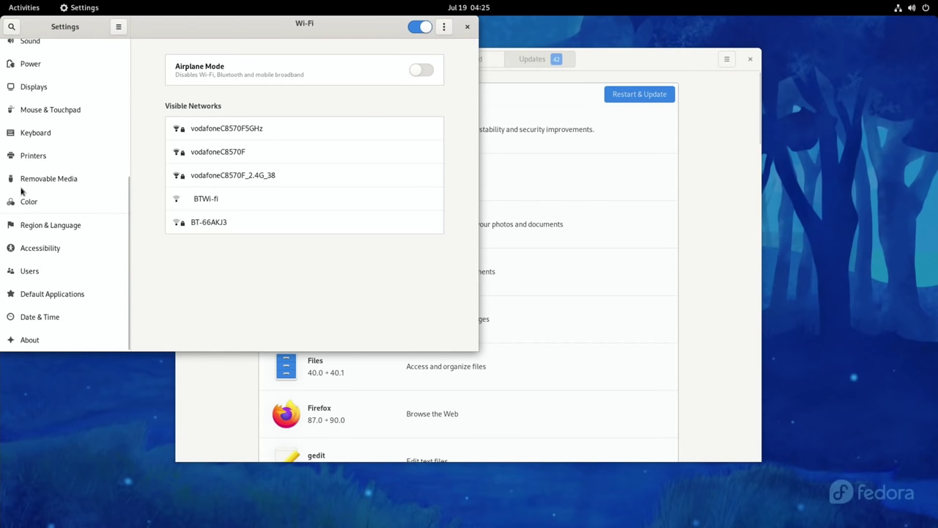
left_click(36, 315)
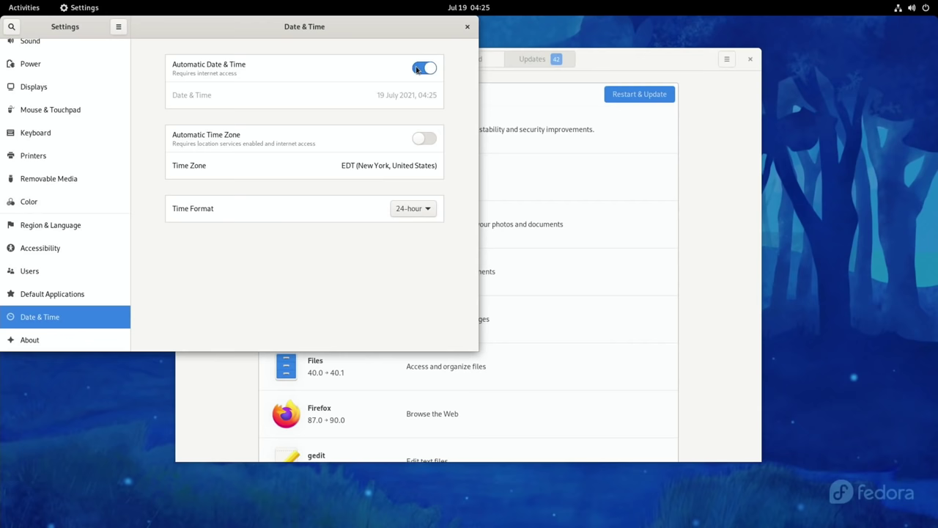
Step: Change the time zone from EDT to London, United Kingdom (BST) on the map
left_click(377, 167)
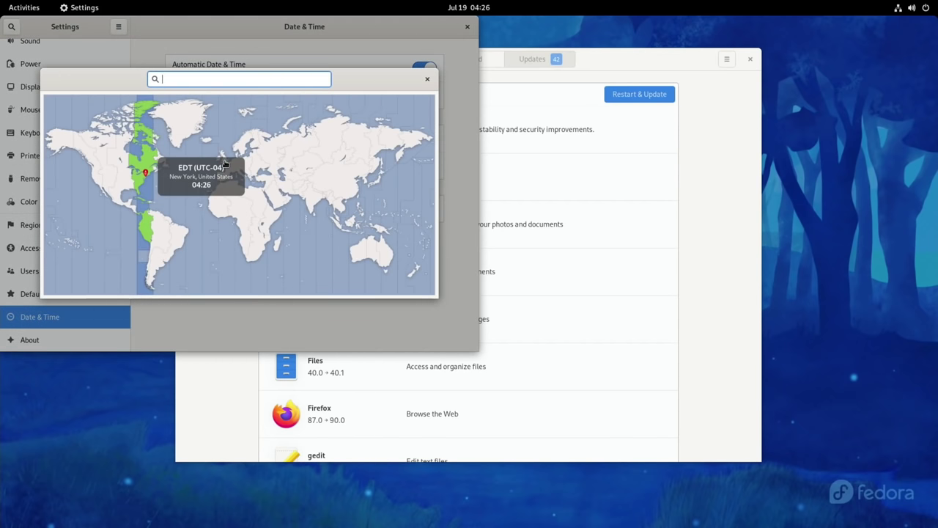
left_click(225, 163)
left_click(427, 79)
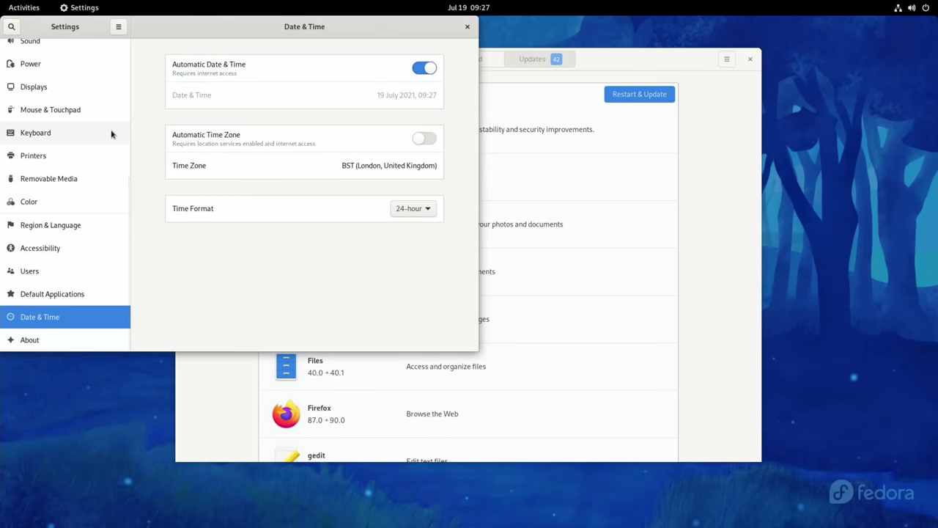
scroll(111, 134, "up", 5)
scroll(111, 134, "down", 5)
scroll(112, 134, "up", 5)
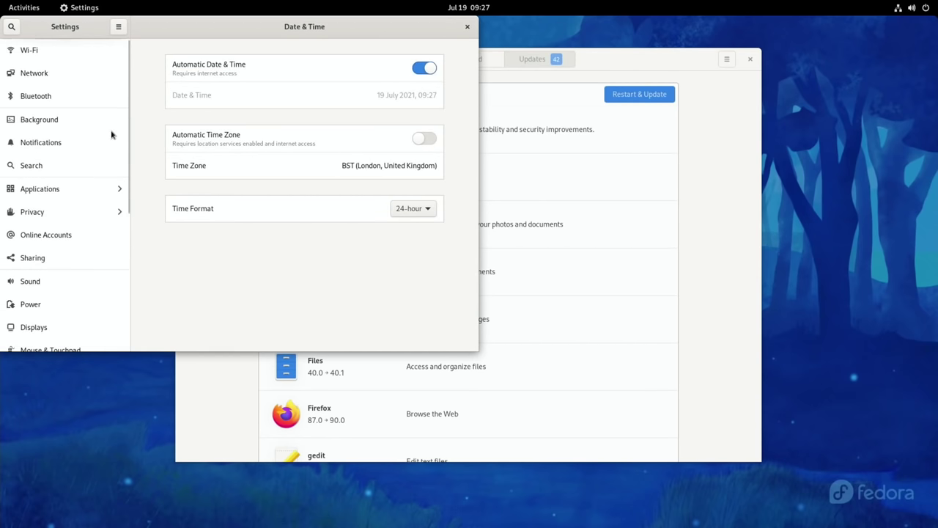
Step: Look over the Wi-Fi, Bluetooth and Background (wallpaper) settings
left_click(33, 59)
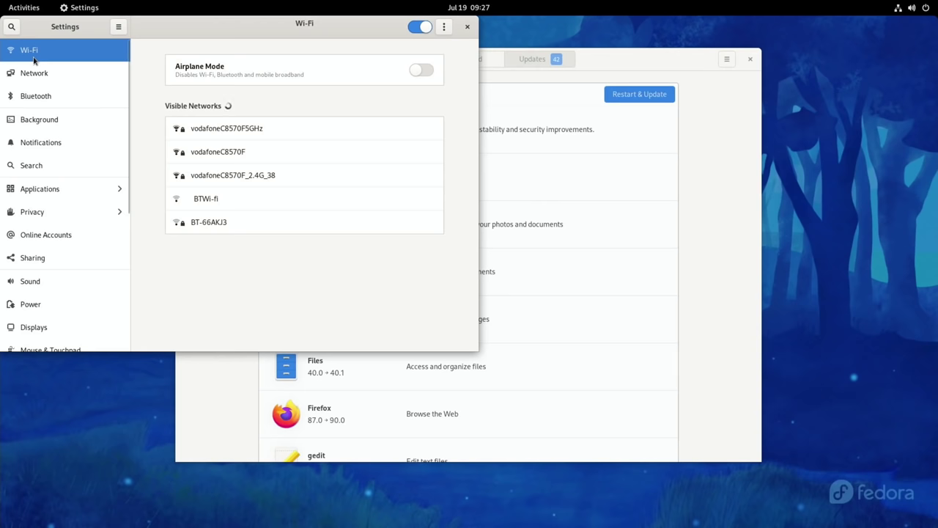
key("Down")
key("Down")
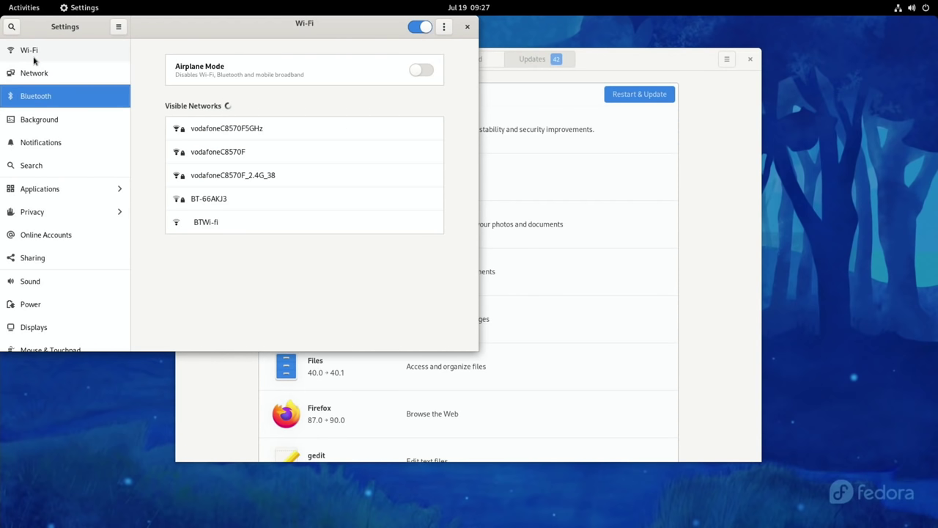
key("Down")
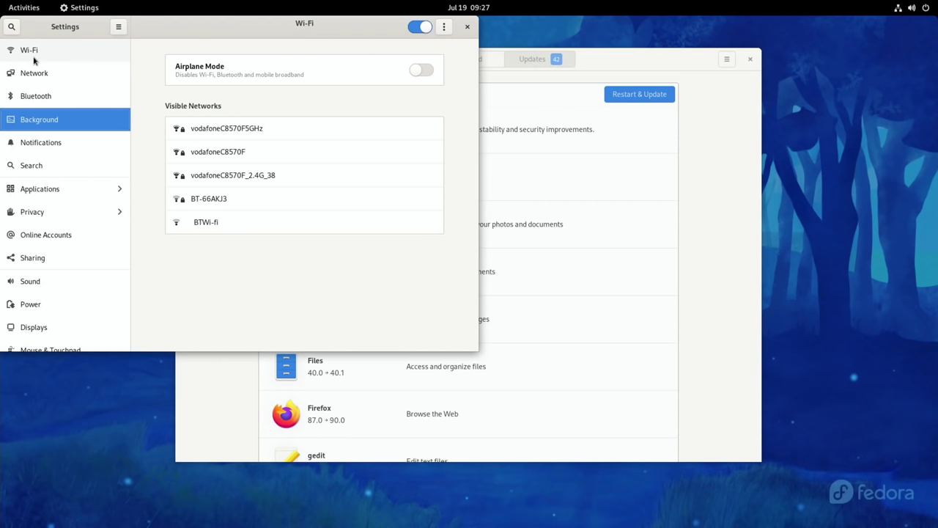
left_click(30, 122)
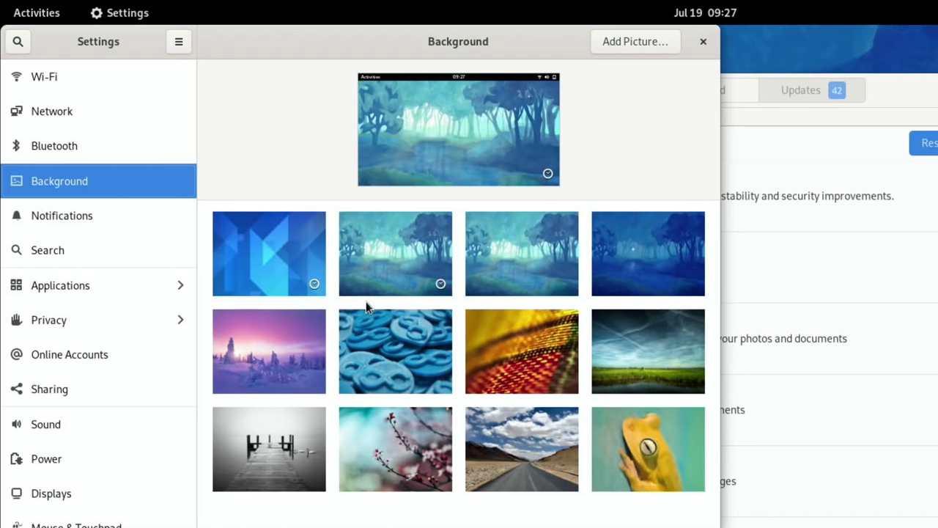
Step: Browse the Notifications, Search and Applications settings, then close Settings
left_click(70, 220)
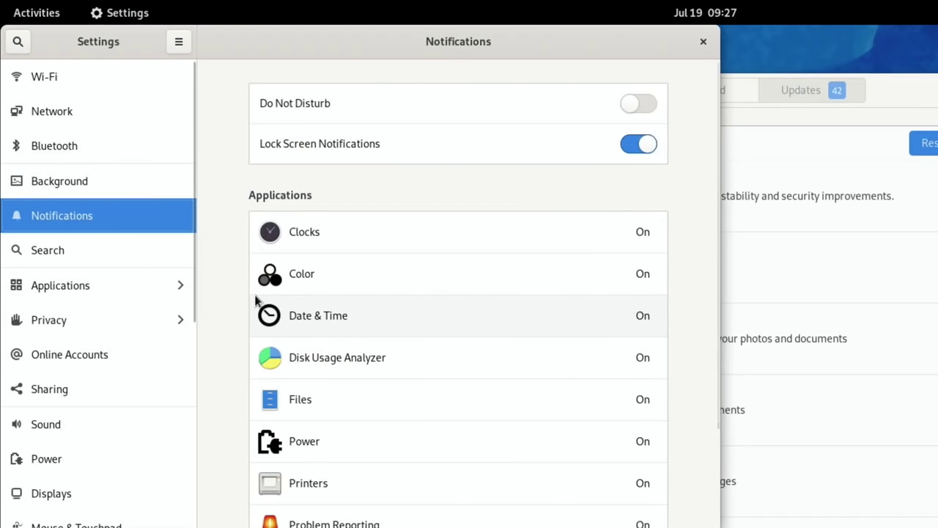
scroll(441, 351, "down", 3)
scroll(441, 352, "up", 3)
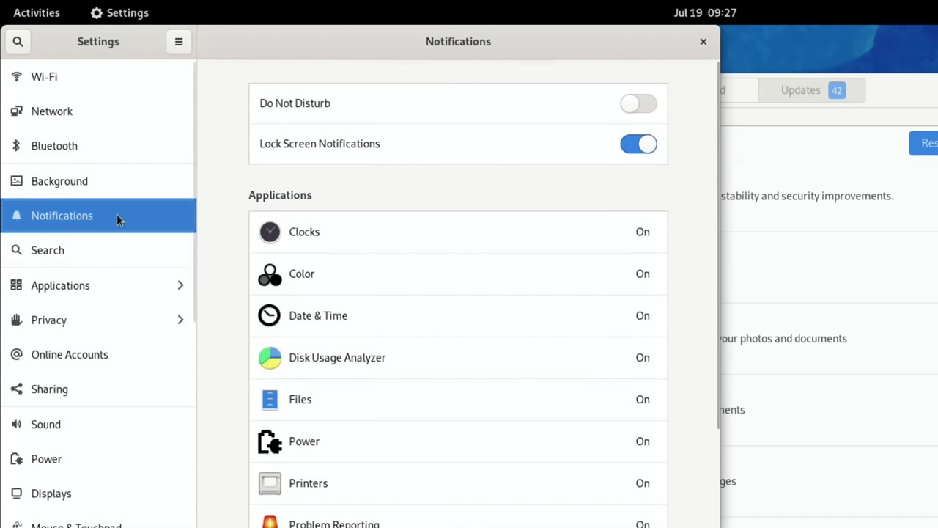
left_click(66, 250)
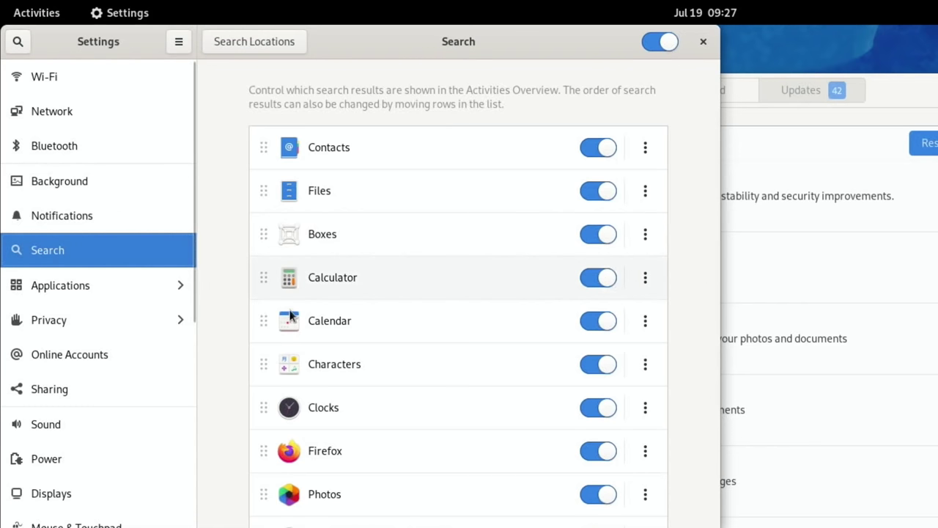
scroll(375, 326, "down", 4)
scroll(374, 323, "up", 5)
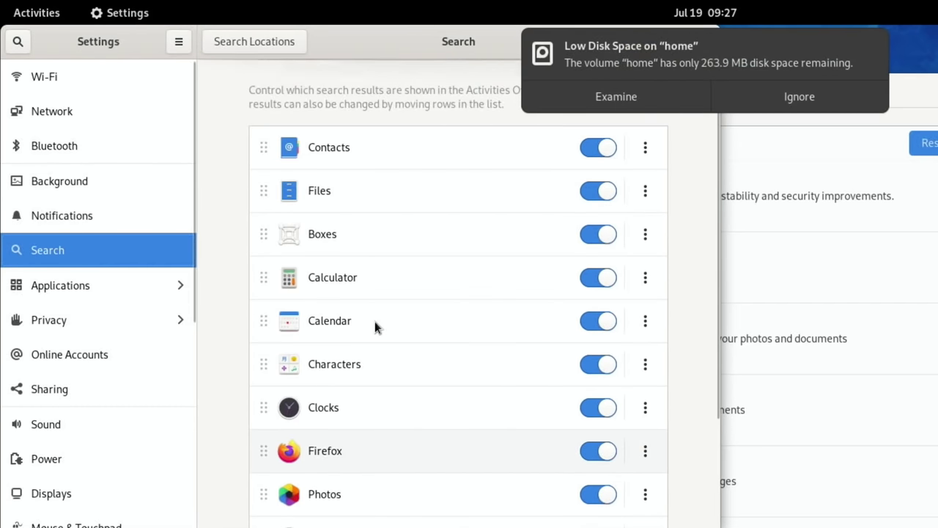
left_click(106, 286)
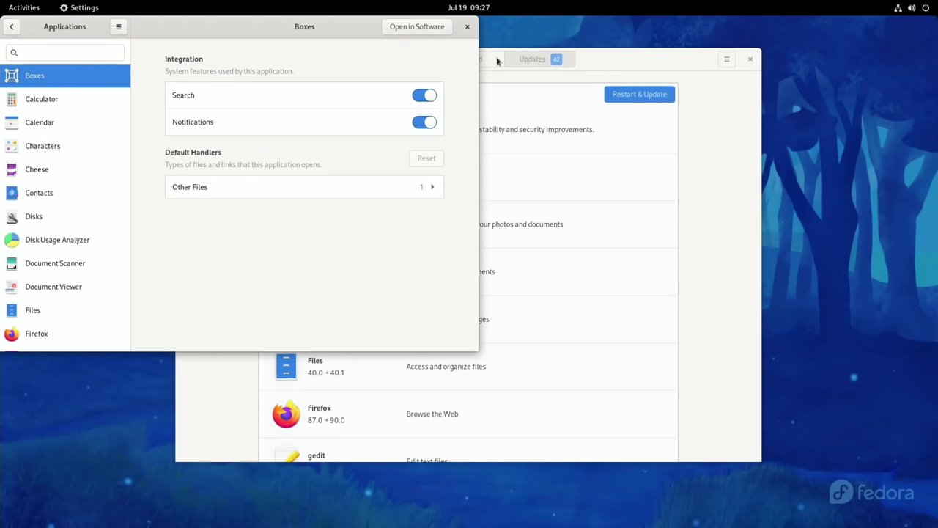
left_click(465, 27)
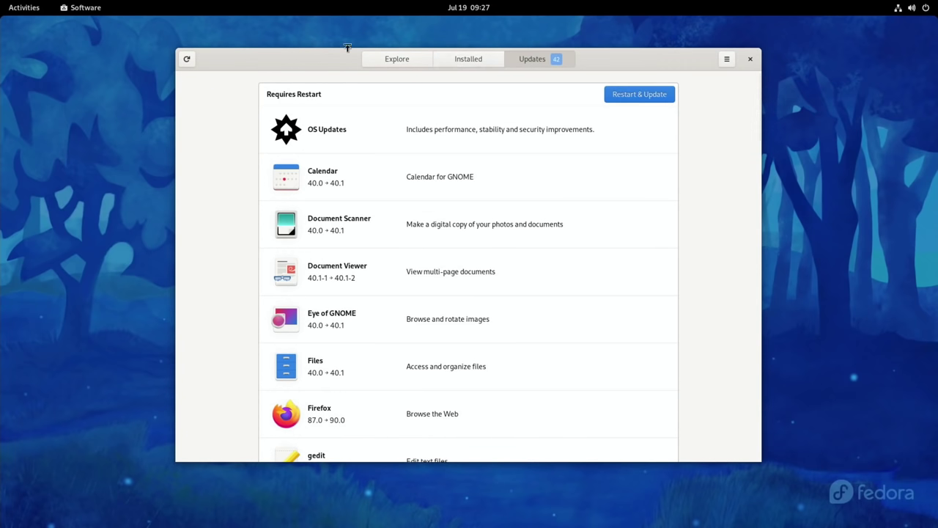
Step: Close Software and search 'gpa' in Activities to open the GParted Partition Editor store page
left_click(750, 60)
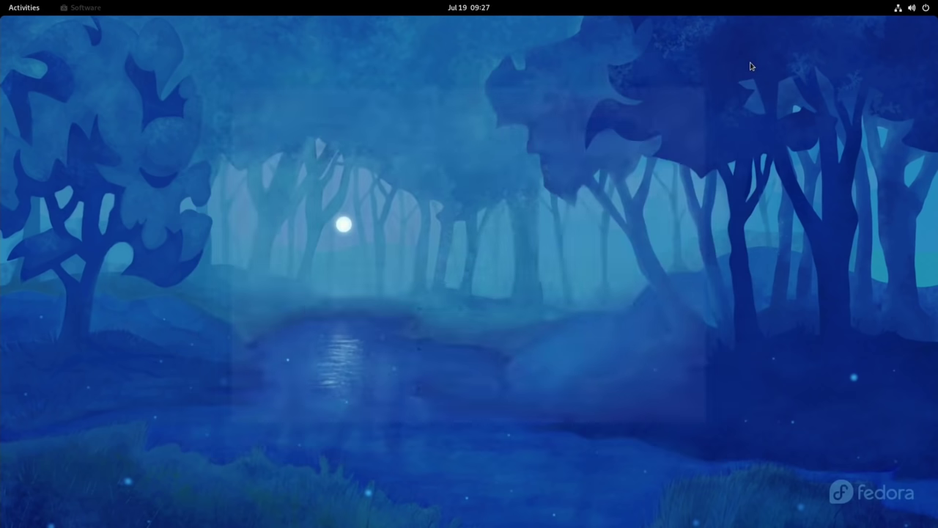
left_click(37, 8)
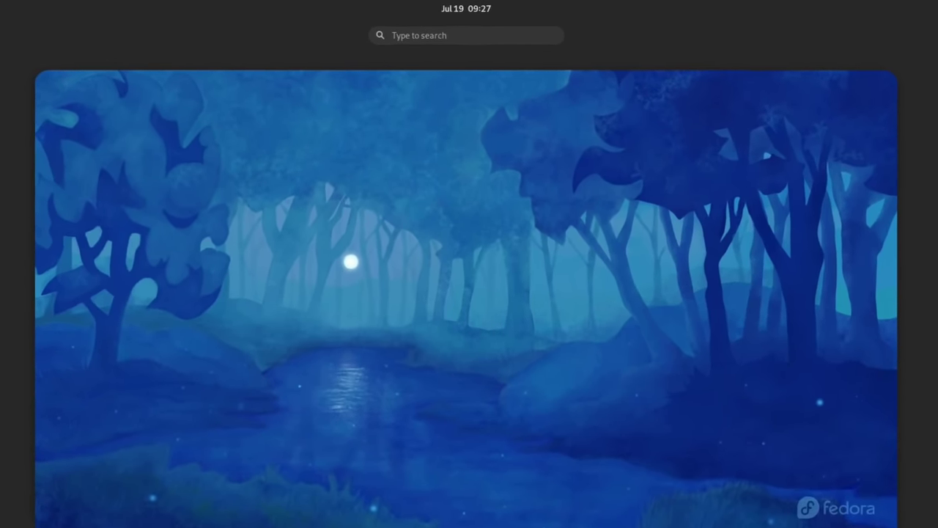
type("gpa")
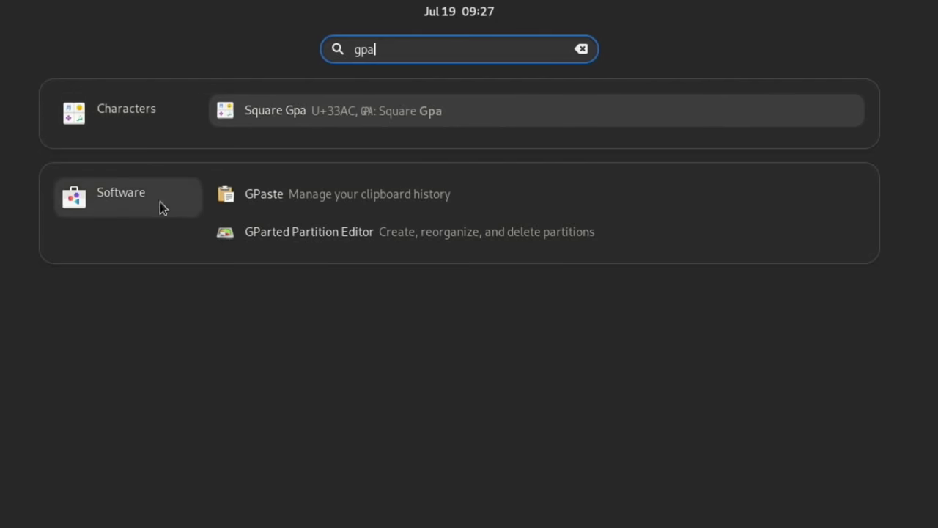
left_click(263, 233)
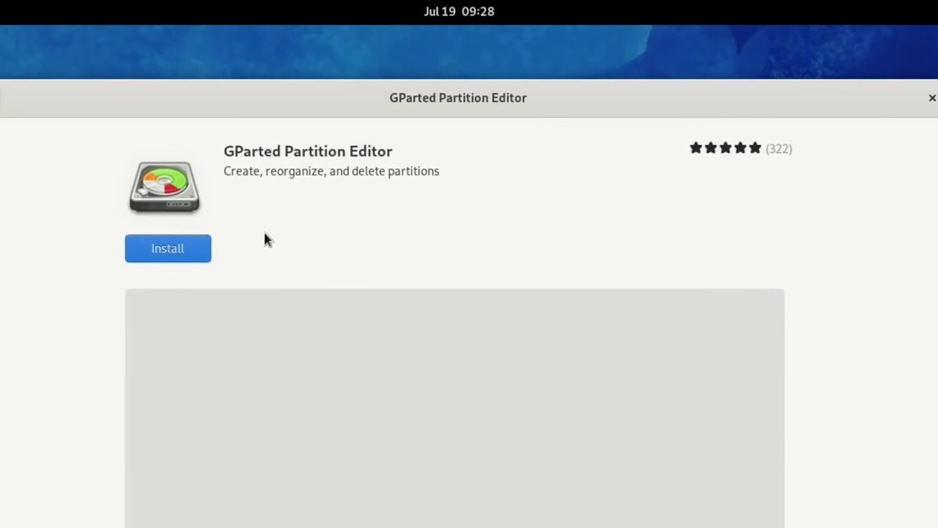
Step: Install GParted Partition Editor and scroll through its page and reviews
left_click(162, 249)
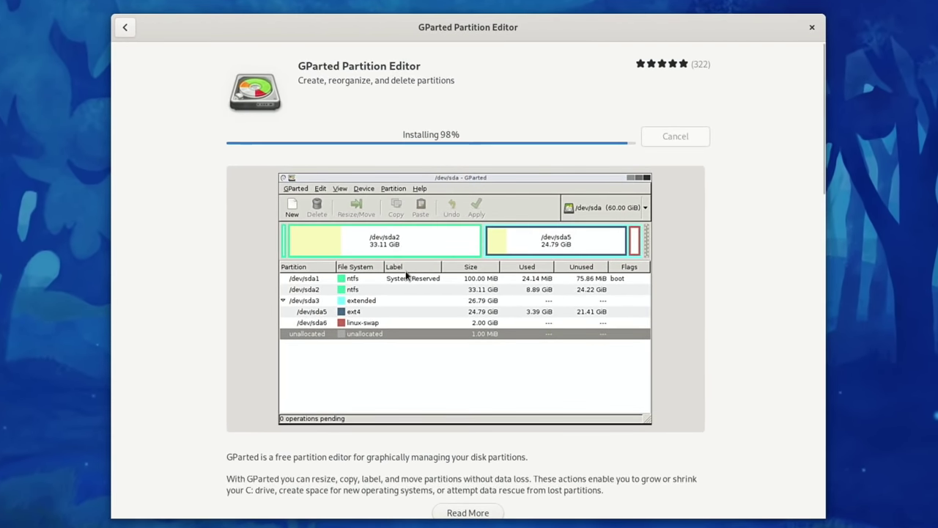
scroll(418, 262, "down", 3)
scroll(407, 276, "down", 3)
scroll(407, 276, "down", 2)
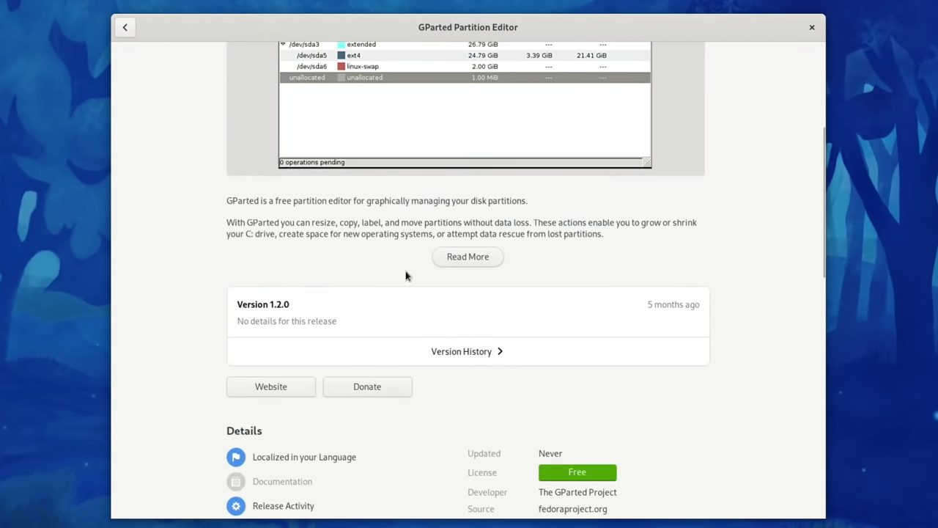
scroll(407, 276, "up", 5)
scroll(407, 276, "down", 10)
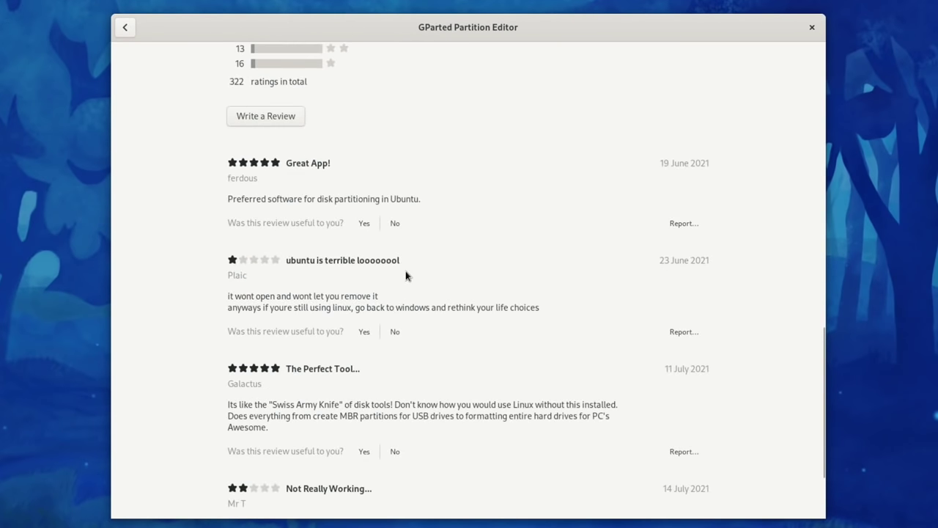
scroll(407, 276, "down", 3)
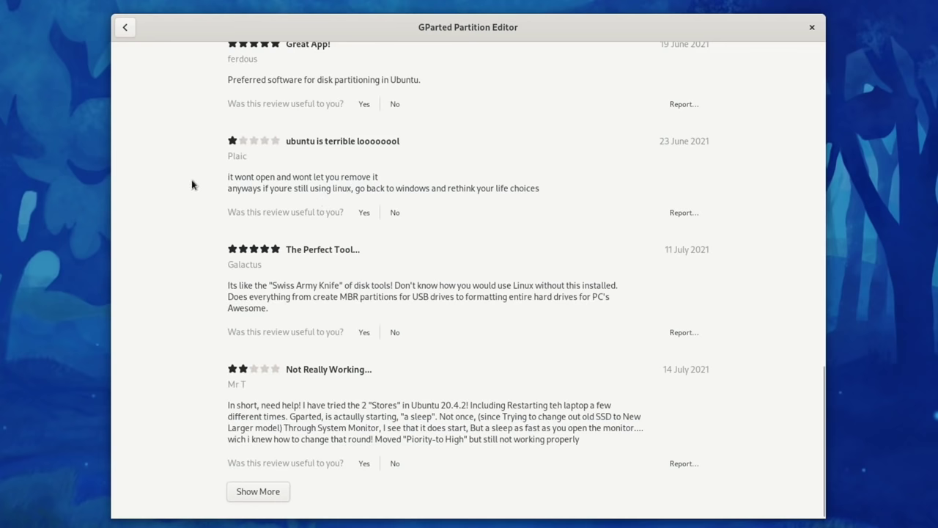
scroll(192, 184, "up", 15)
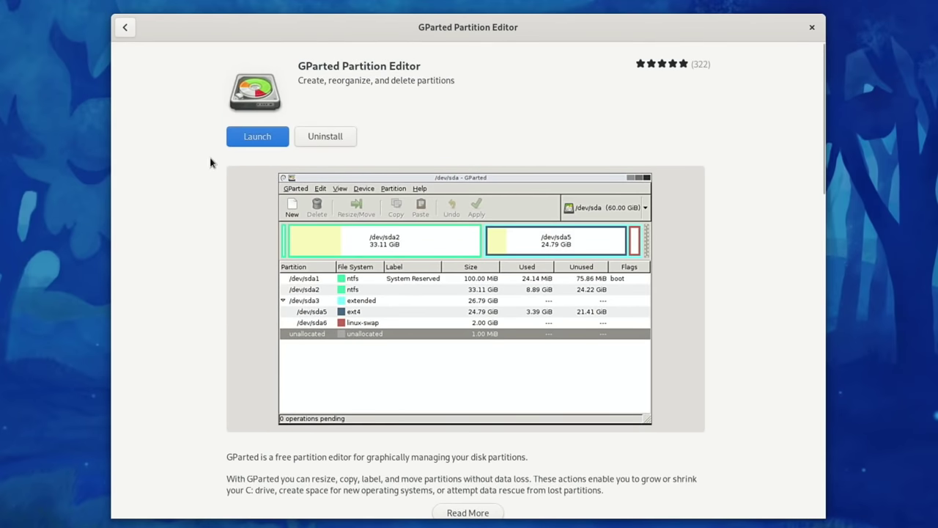
Step: Launch GParted and authenticate with the administrator password
left_click(246, 146)
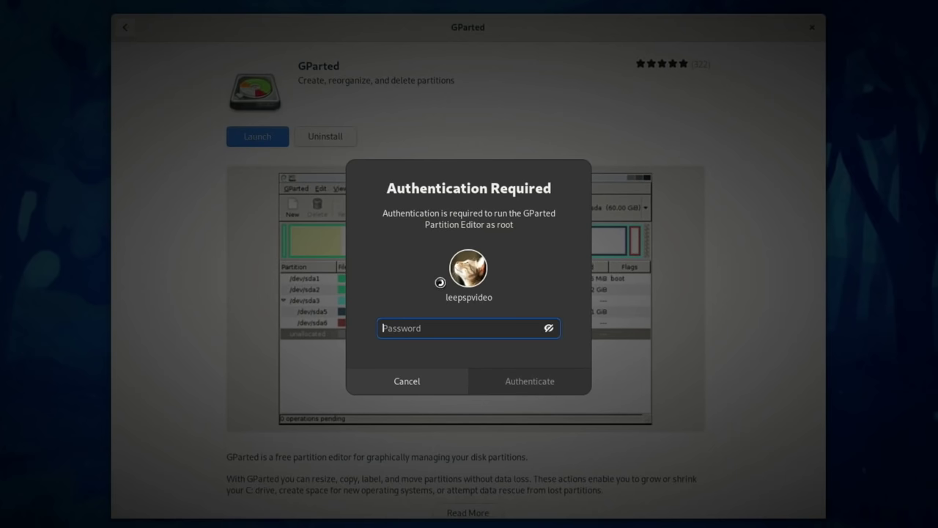
type("•••••••")
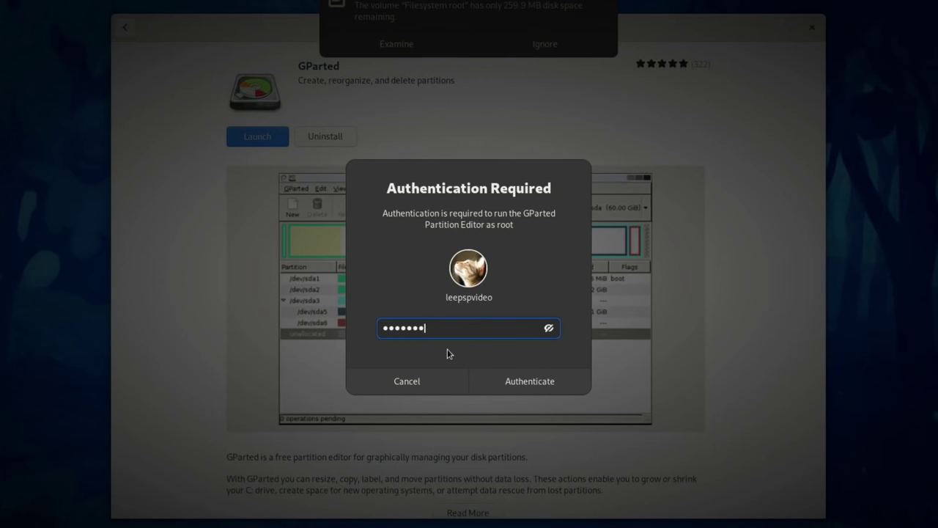
type("••")
key("Return")
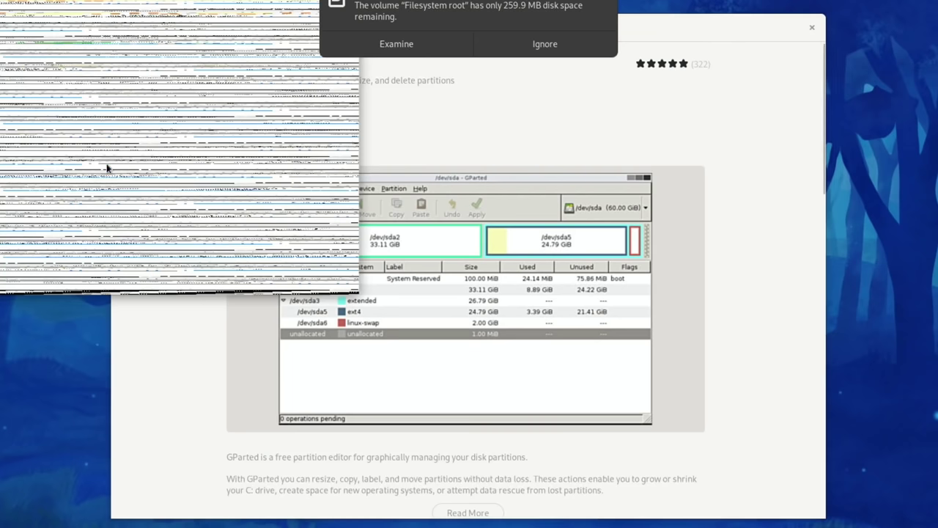
Step: Dismiss the low-disk notification, scan the 6.1 GB fedora volume and compare treemap and ring charts
left_click(570, 16)
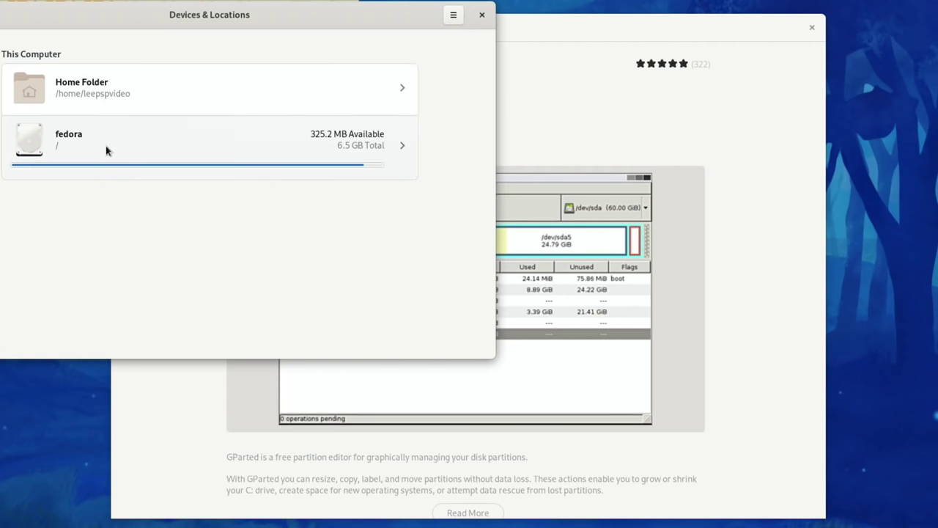
left_click(137, 149)
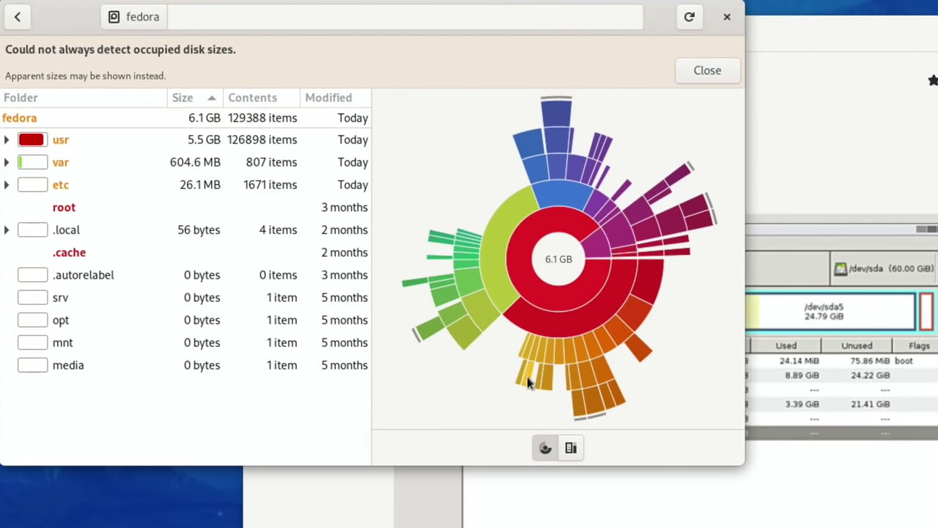
left_click(571, 449)
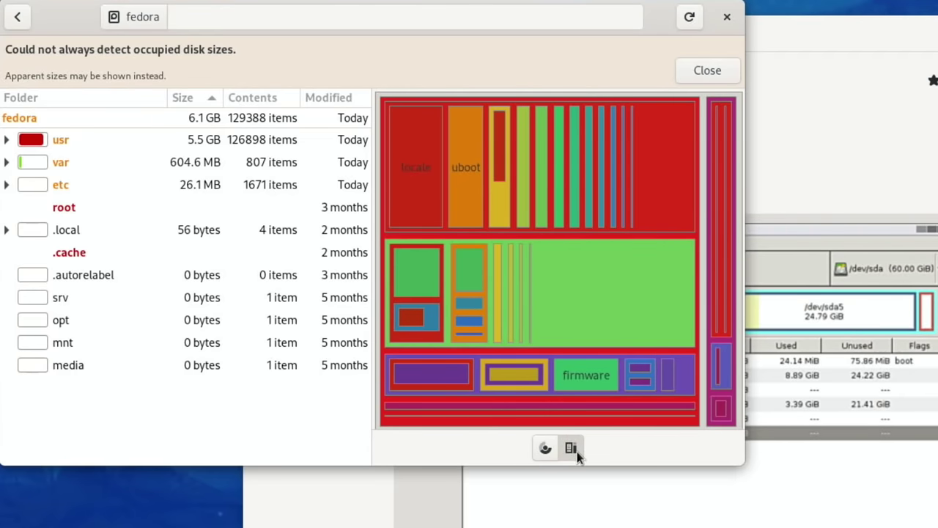
left_click(546, 448)
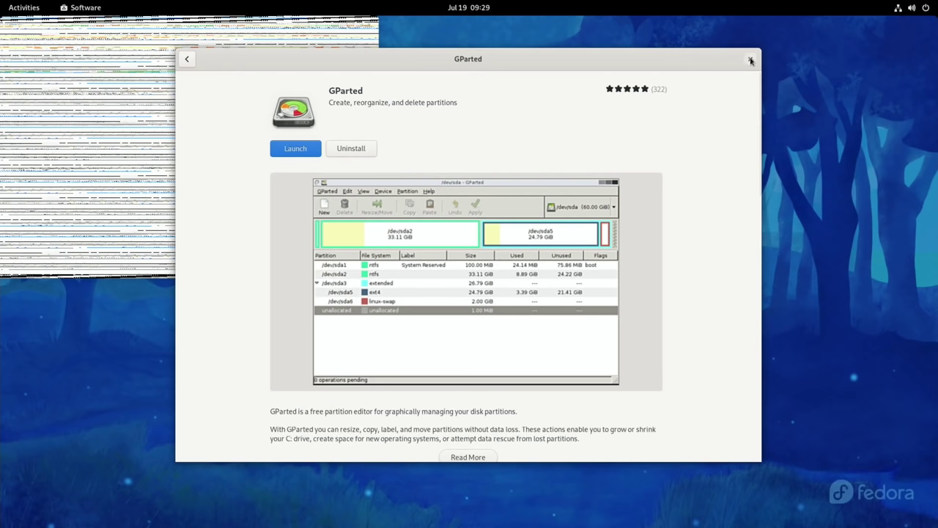
Step: Close Software and choose Power Off from the system menu's Power Off / Log Out options
left_click(752, 59)
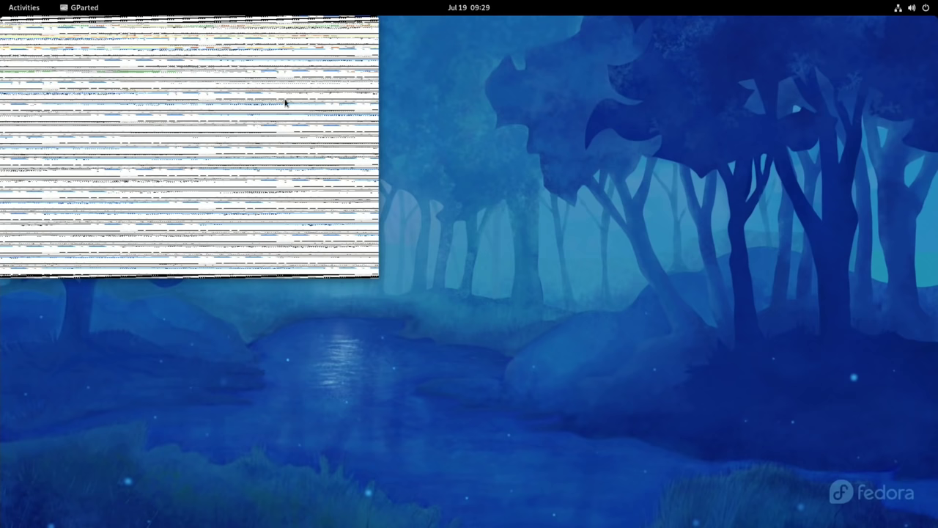
left_click(912, 7)
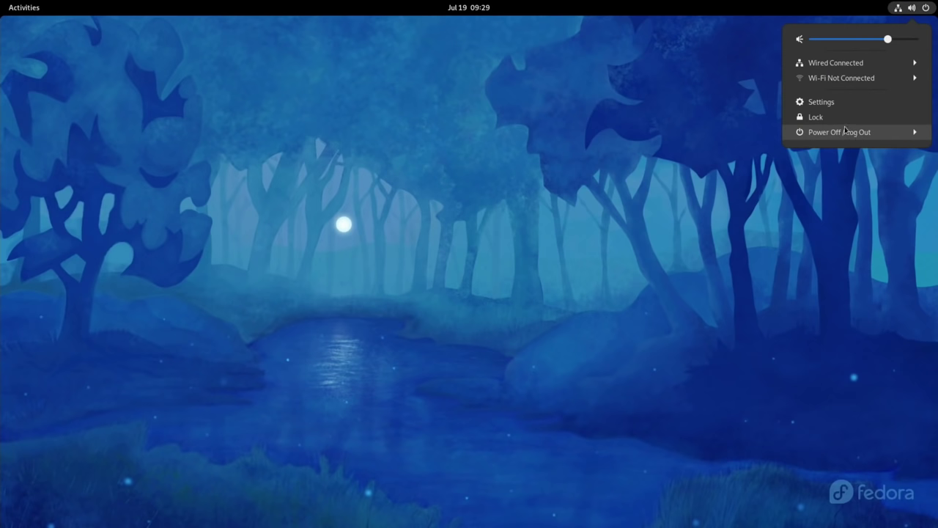
left_click(841, 133)
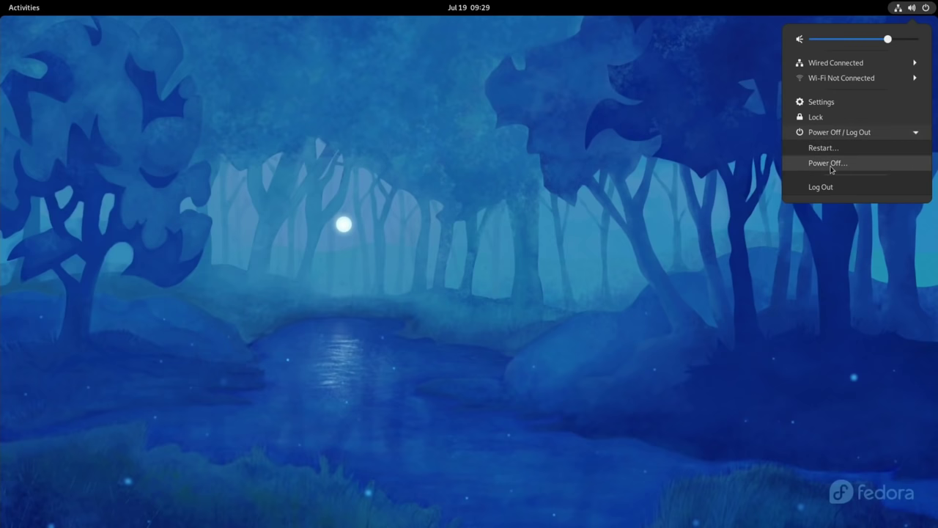
left_click(831, 165)
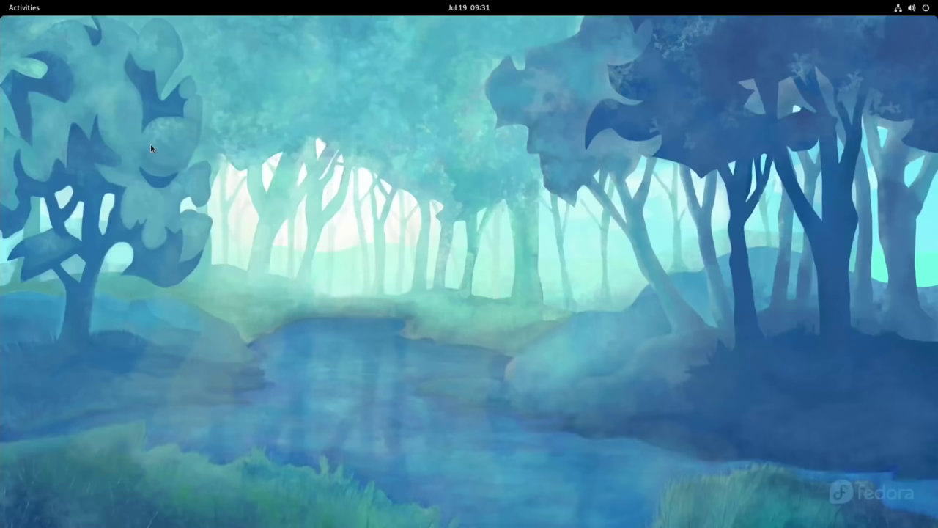
Step: Search 'gpa' in Activities and launch the GParted result
key("super")
type("gpa")
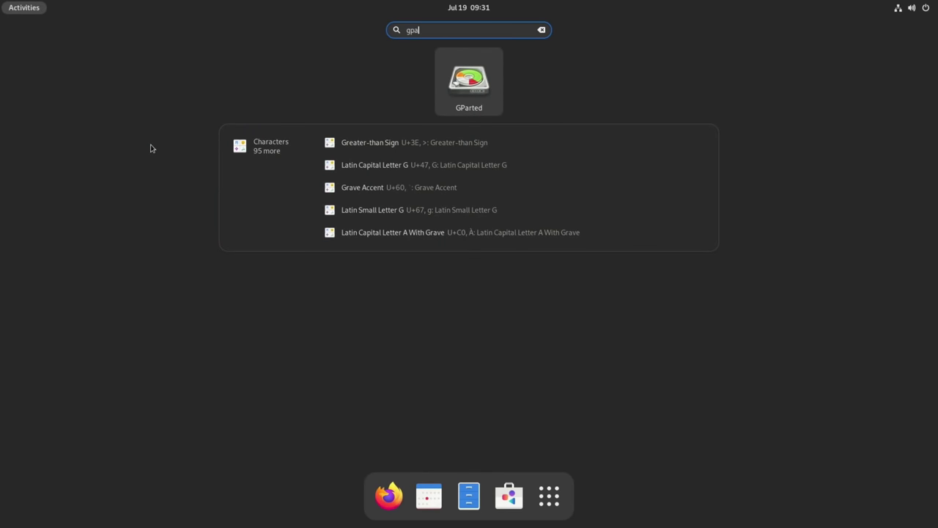
left_click(473, 96)
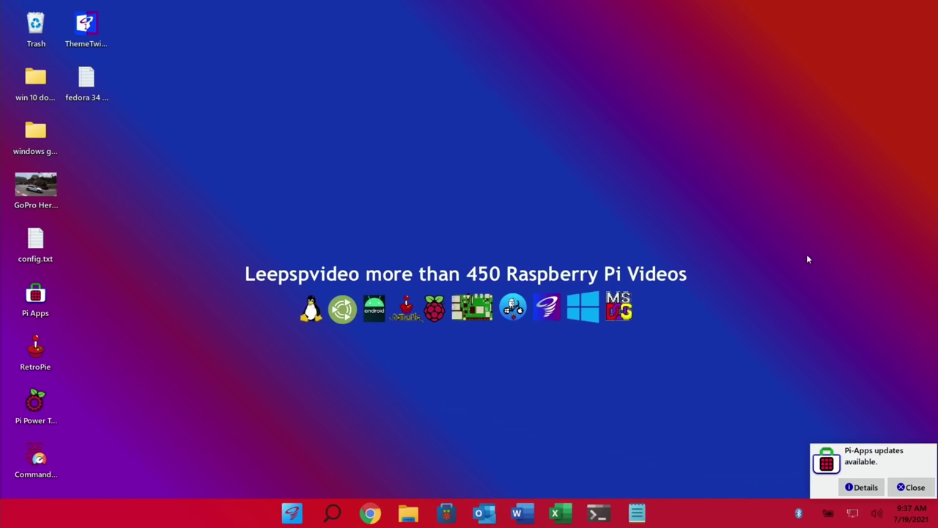
Step: Launch GParted via a 'par' search, view /dev/sda, then return to /dev/mmcblk0
key("super")
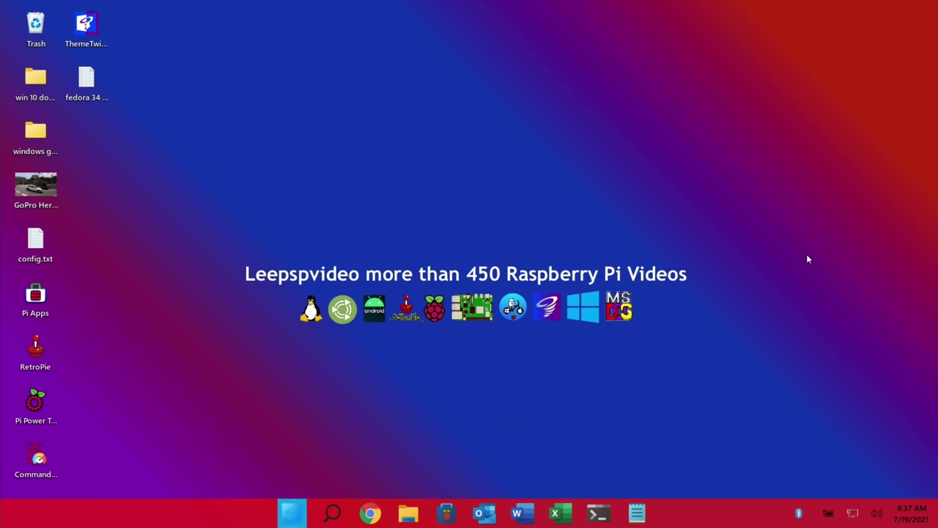
type("par")
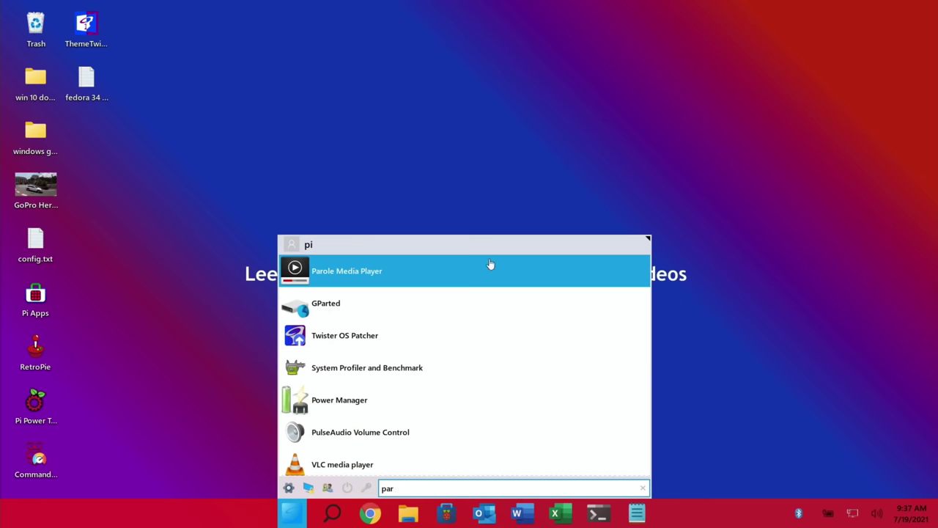
left_click(371, 300)
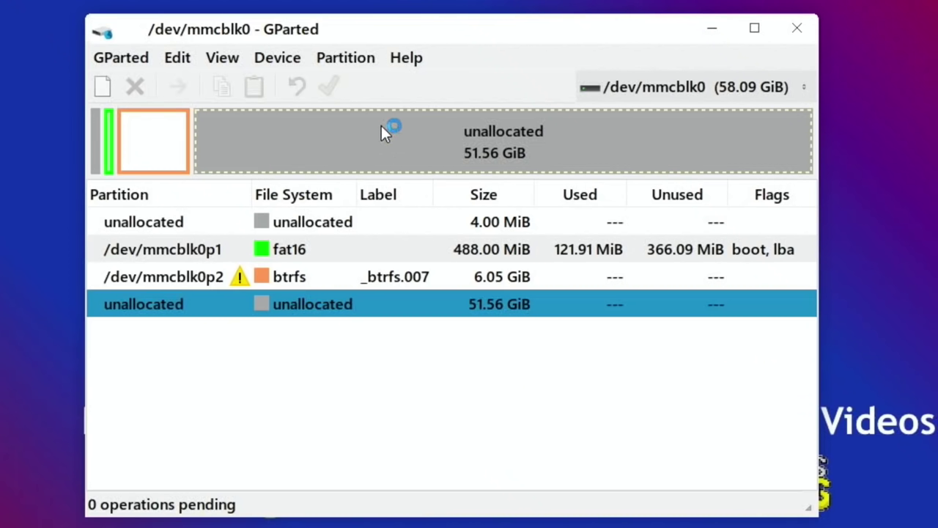
left_click(708, 86)
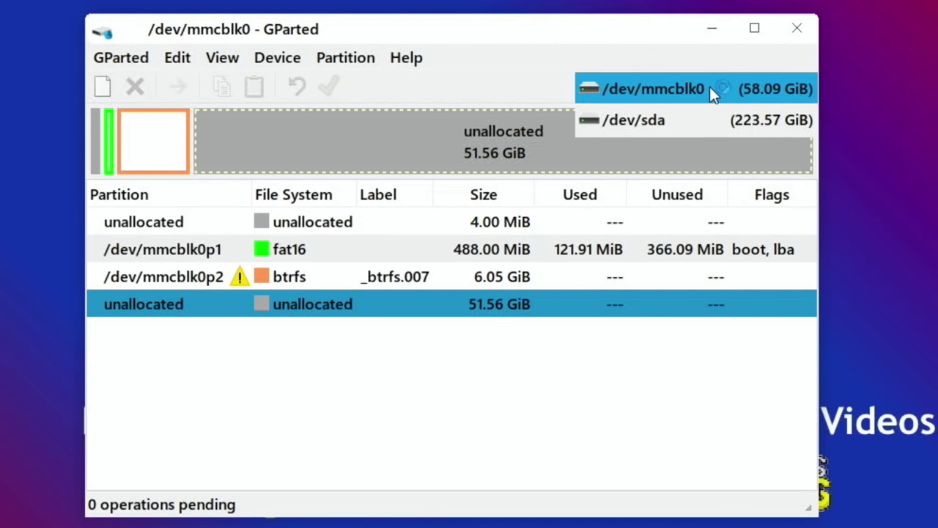
left_click(696, 120)
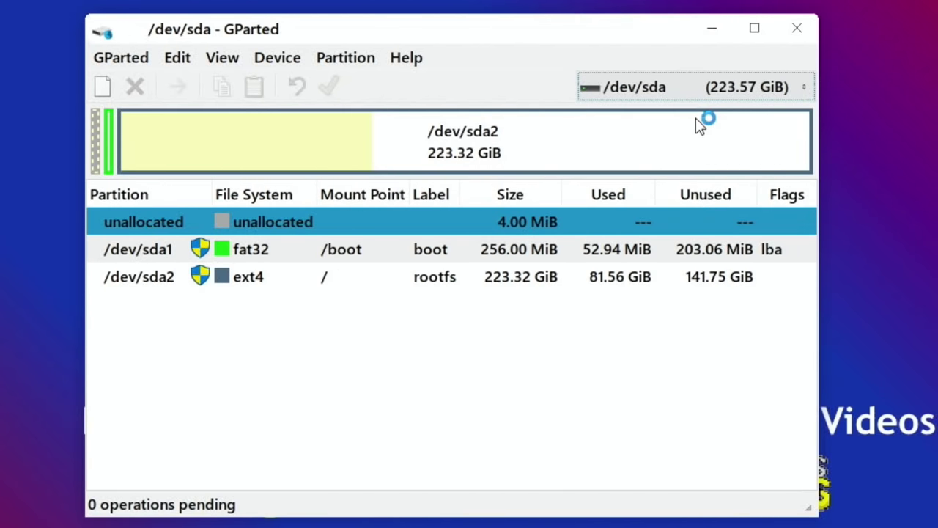
left_click(621, 91)
left_click(636, 68)
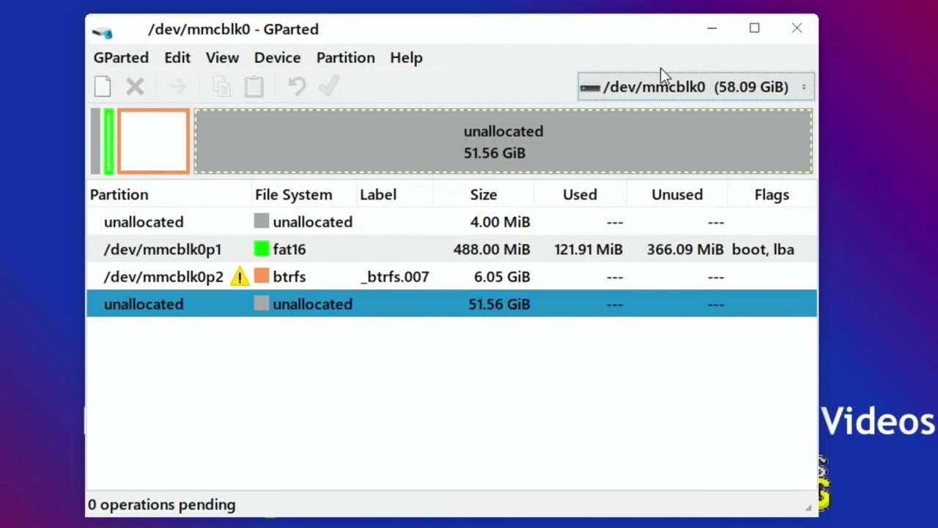
Step: Inspect the actions for btrfs partition /dev/mmcblk0p2 without changing anything, then check the partition menu
left_click(171, 151)
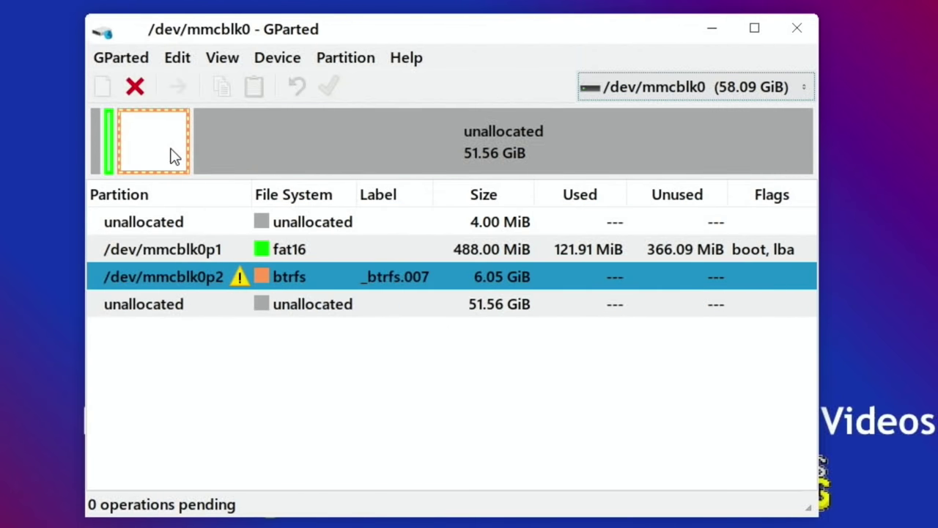
right_click(173, 155)
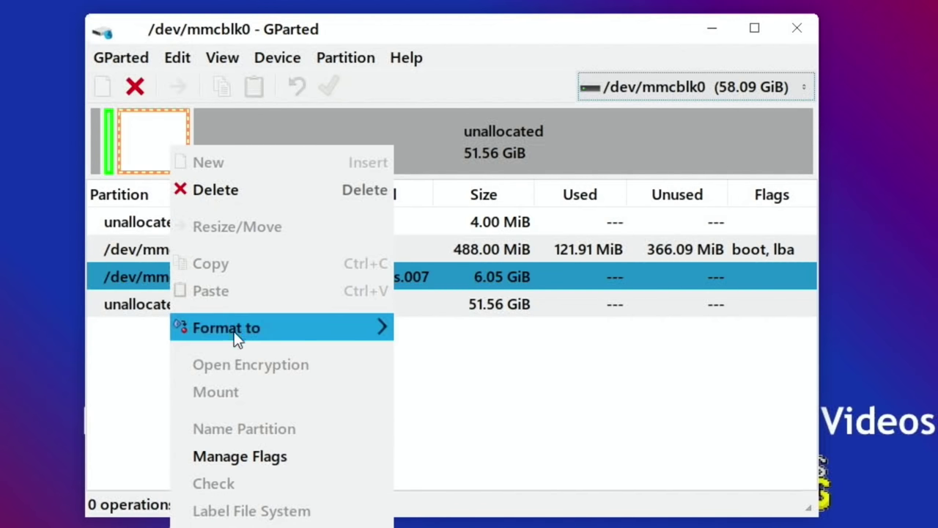
mouse_move(237, 337)
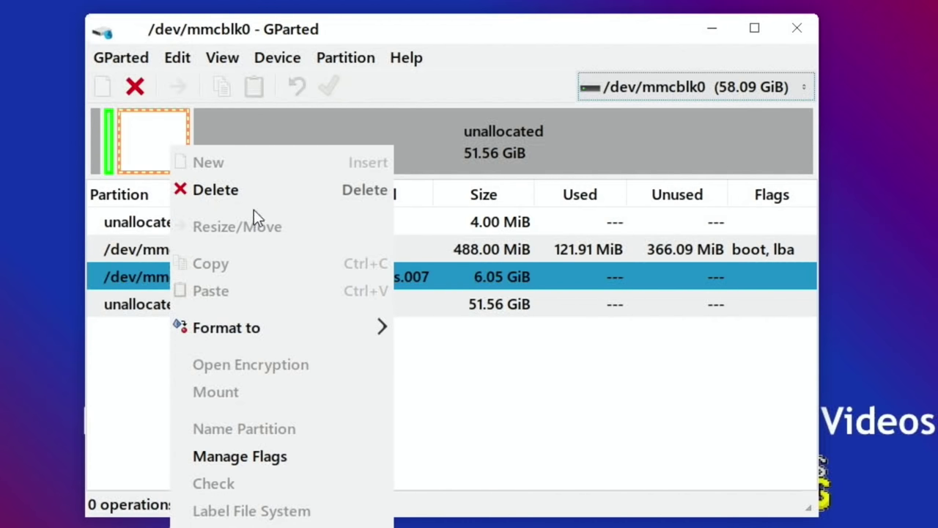
right_click(294, 277)
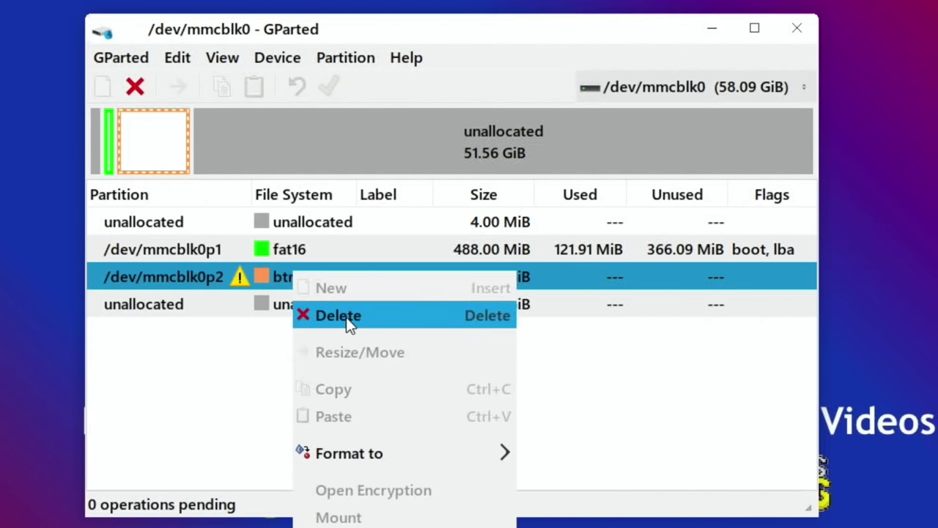
left_click(212, 277)
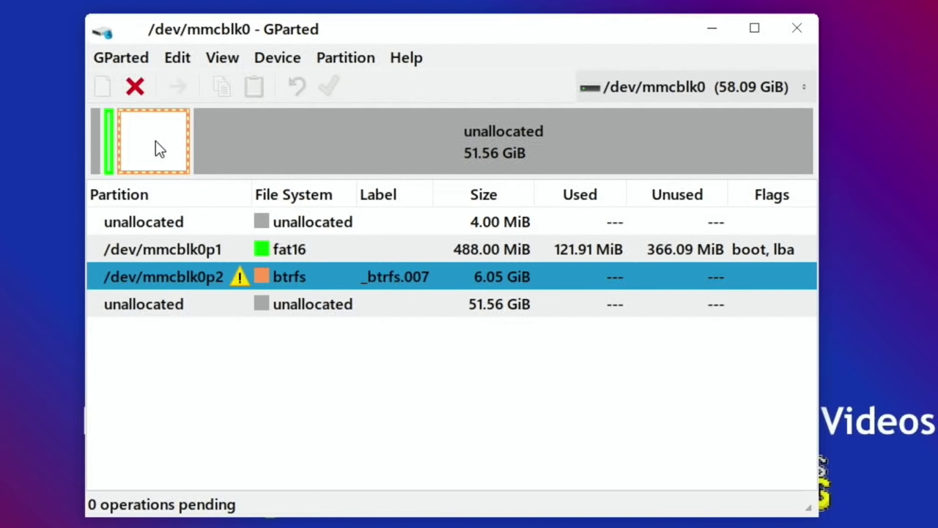
left_click(333, 57)
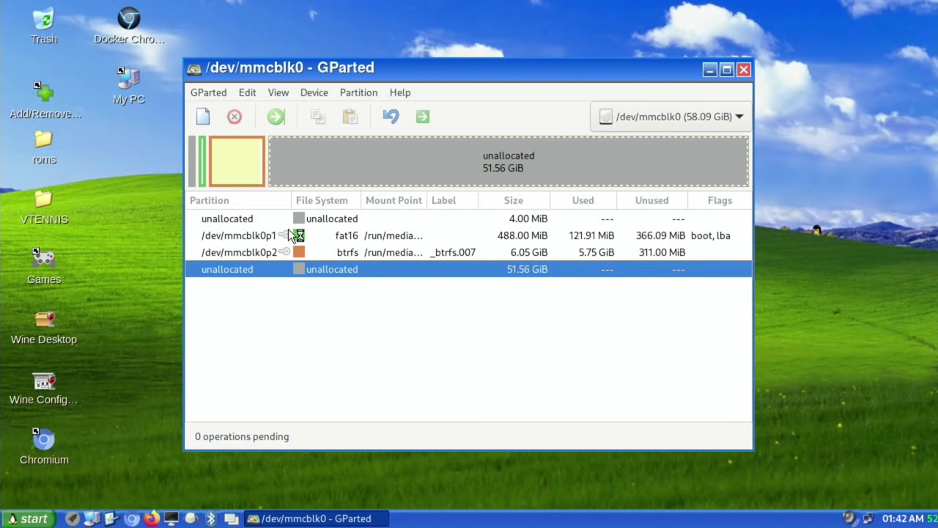
Step: Resize /dev/mmcblk0p2 to fill all free space, 58996 MiB
left_click(239, 169)
right_click(239, 167)
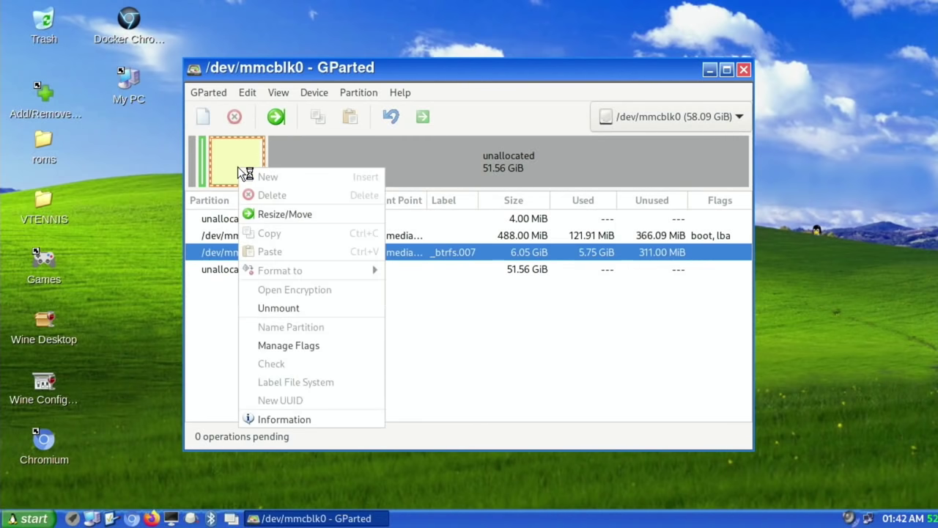
left_click(262, 212)
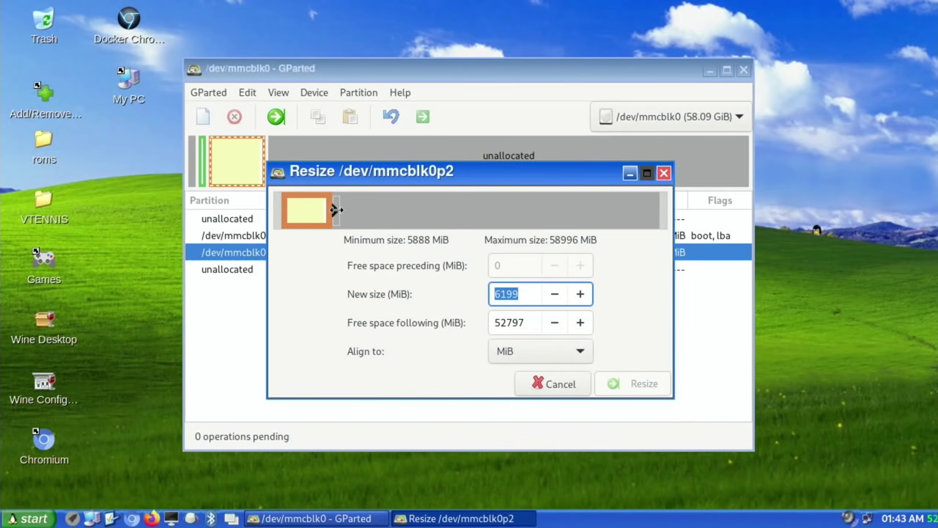
left_click_drag(336, 210, 711, 222)
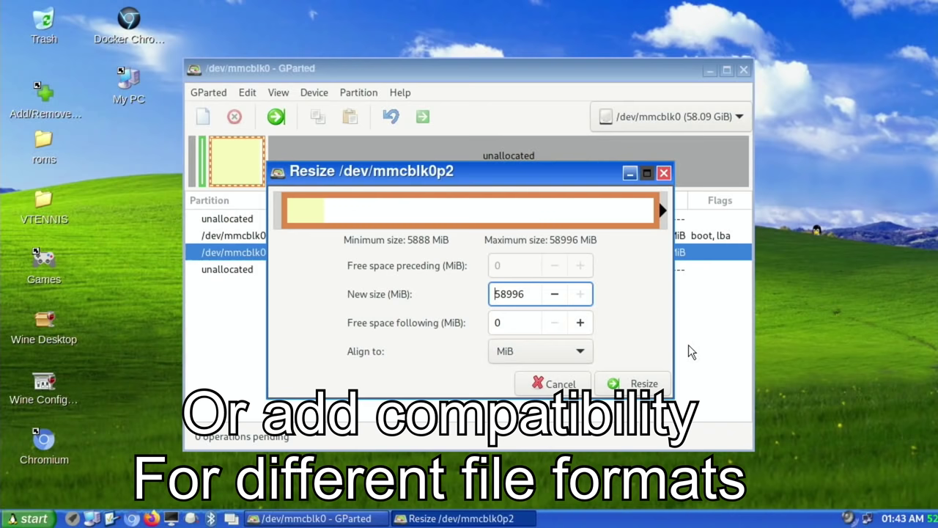
left_click(639, 380)
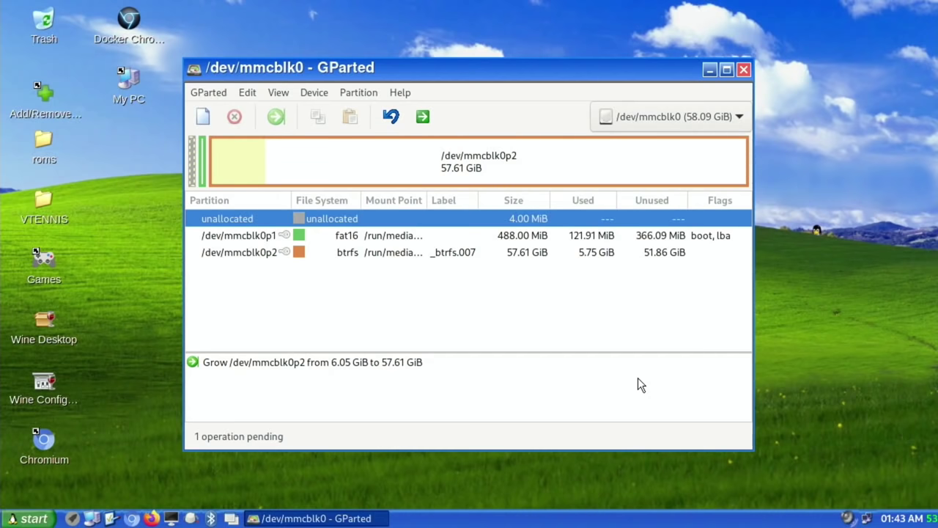
Step: Apply the pending grow operation to the card, close the report, and exit GParted
left_click(423, 118)
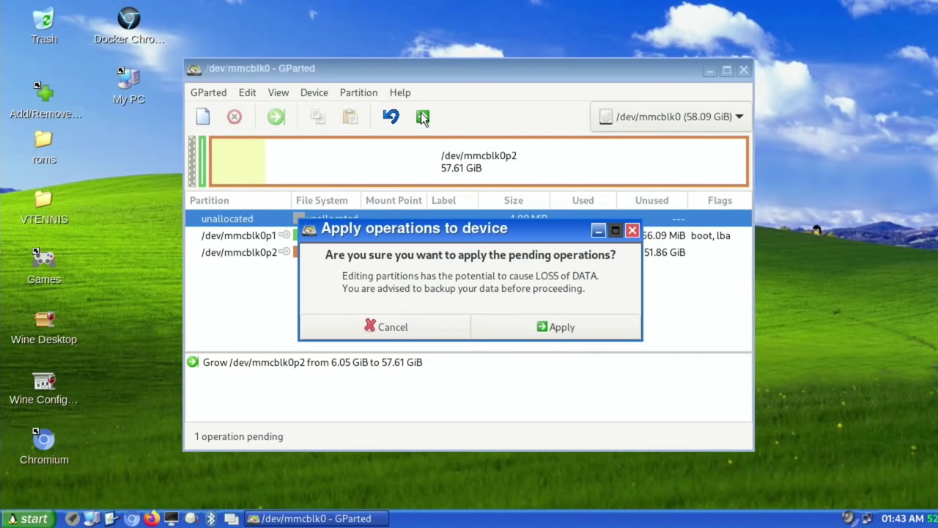
left_click(560, 324)
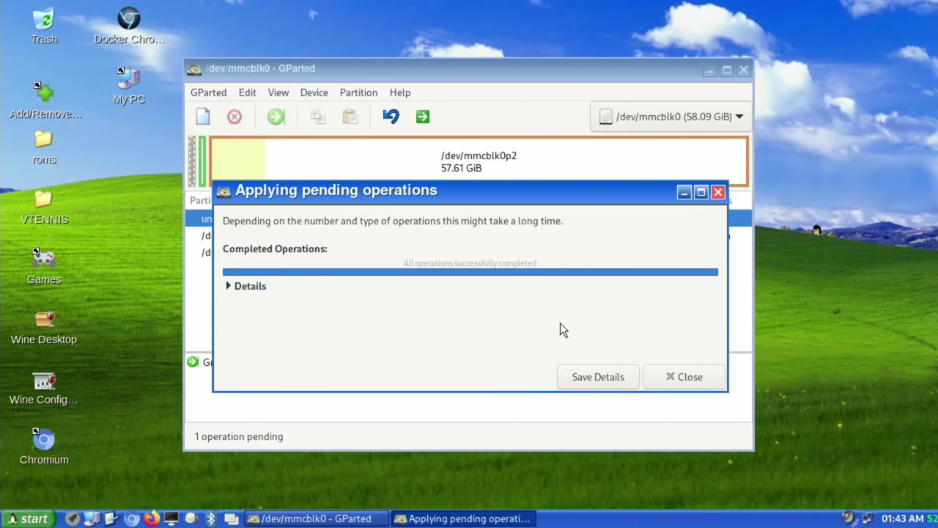
left_click(659, 375)
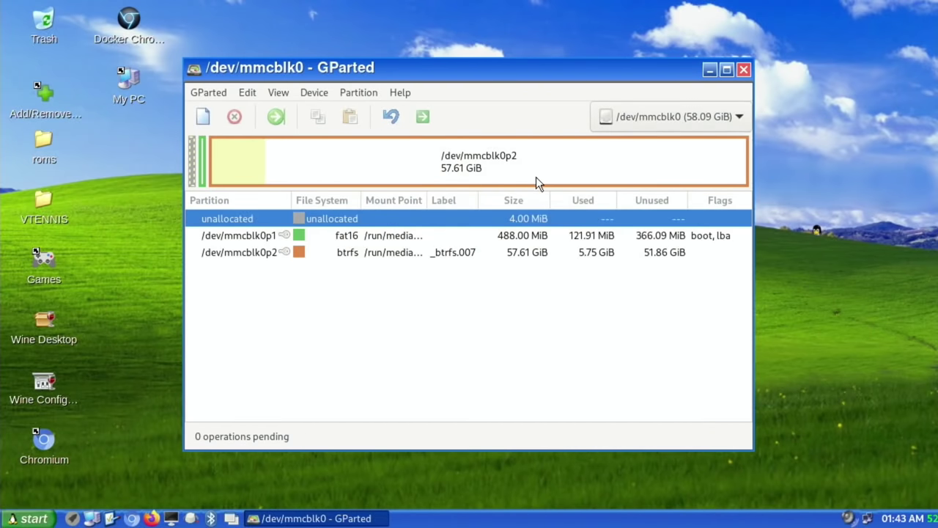
left_click(744, 70)
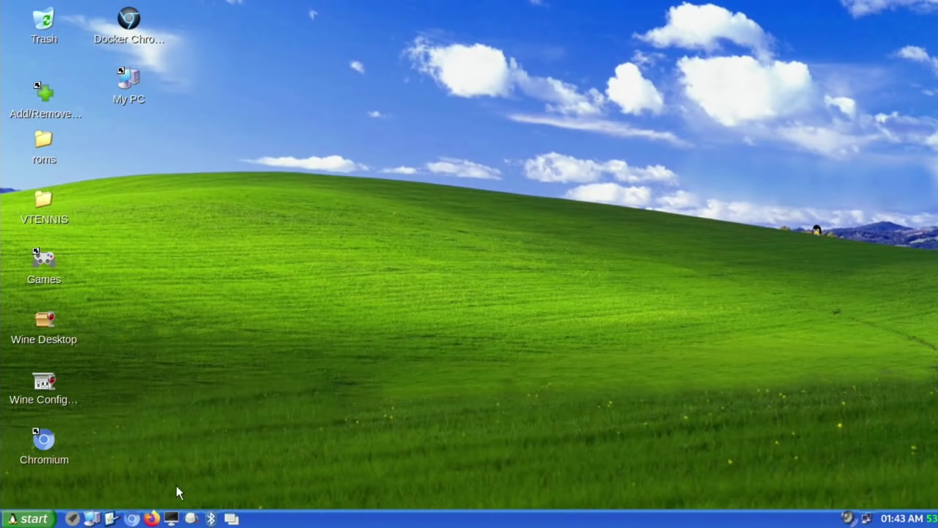
Step: Log out of the desktop session, then launch Files via a 'file' search
left_click(15, 519)
left_click(34, 497)
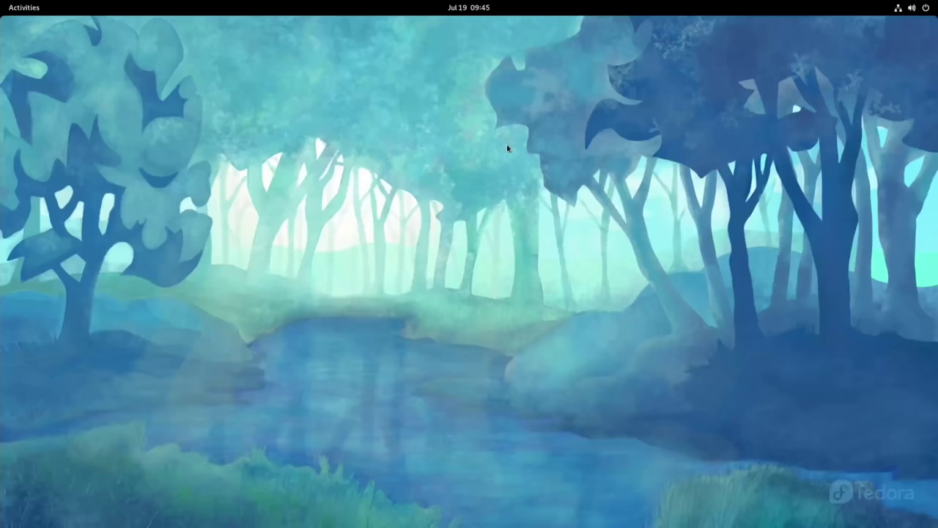
key("super")
type("file")
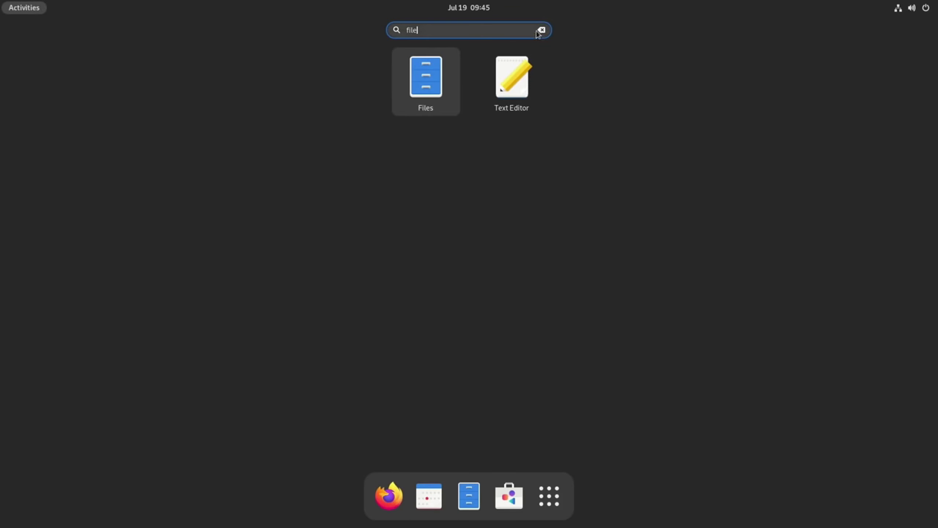
left_click(412, 74)
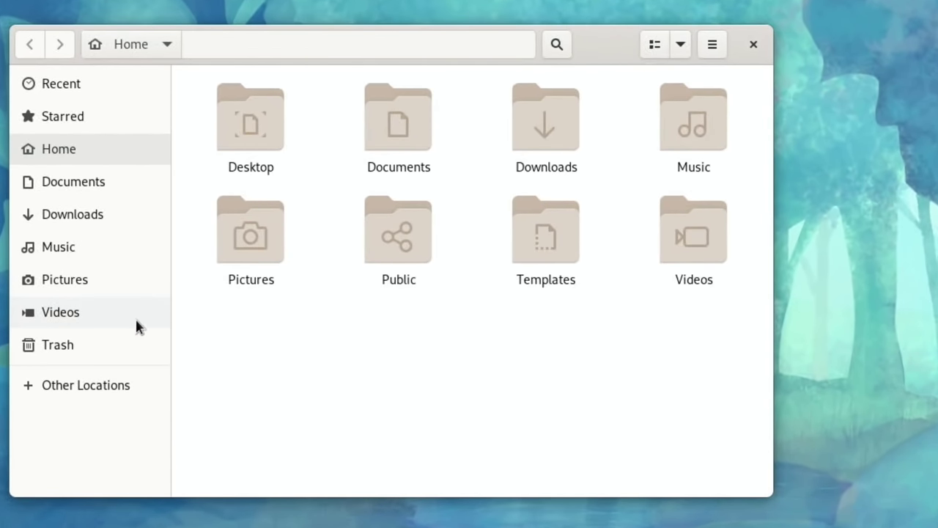
Step: Connect anonymously to WDMyCloud under Other Locations and open its Public share
left_click(94, 387)
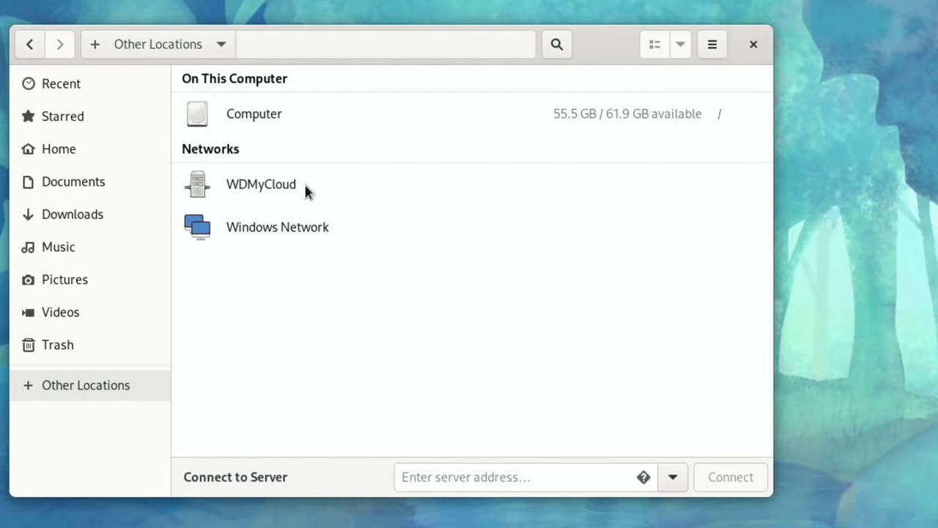
left_click(306, 188)
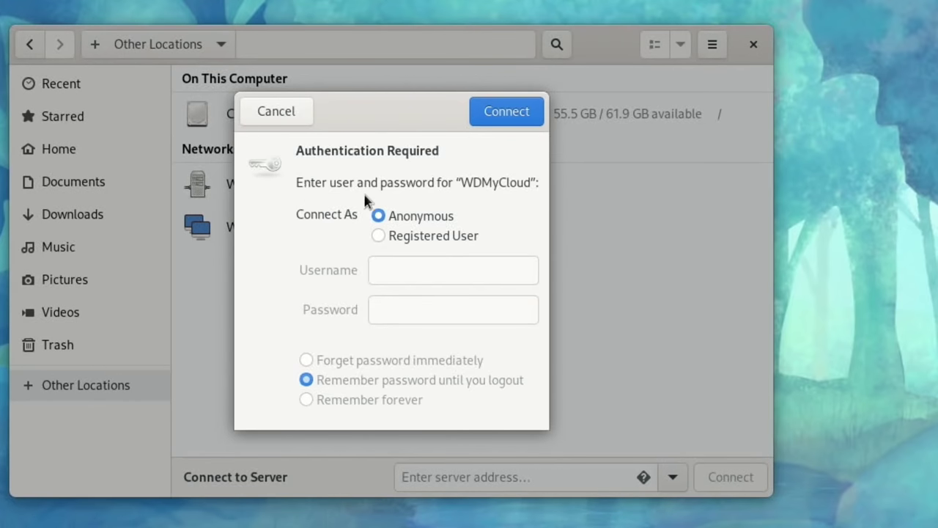
left_click(491, 121)
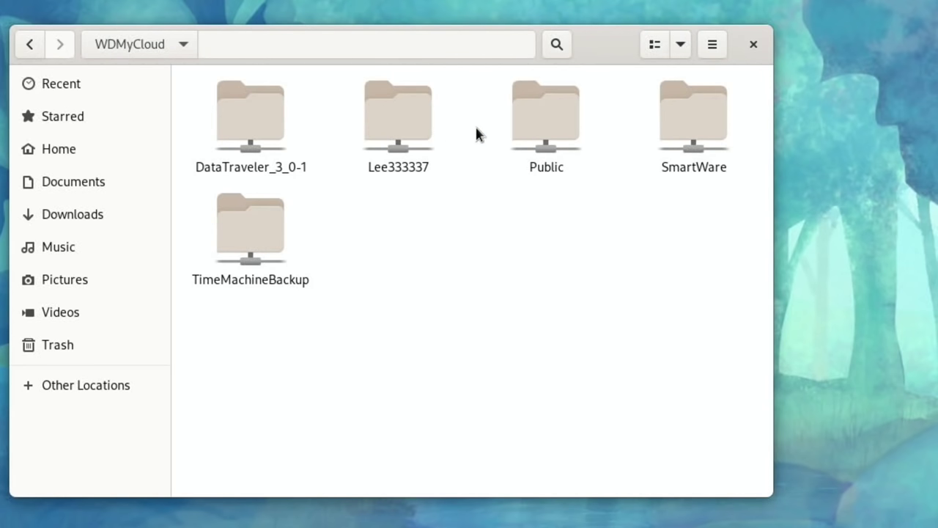
left_click(522, 130)
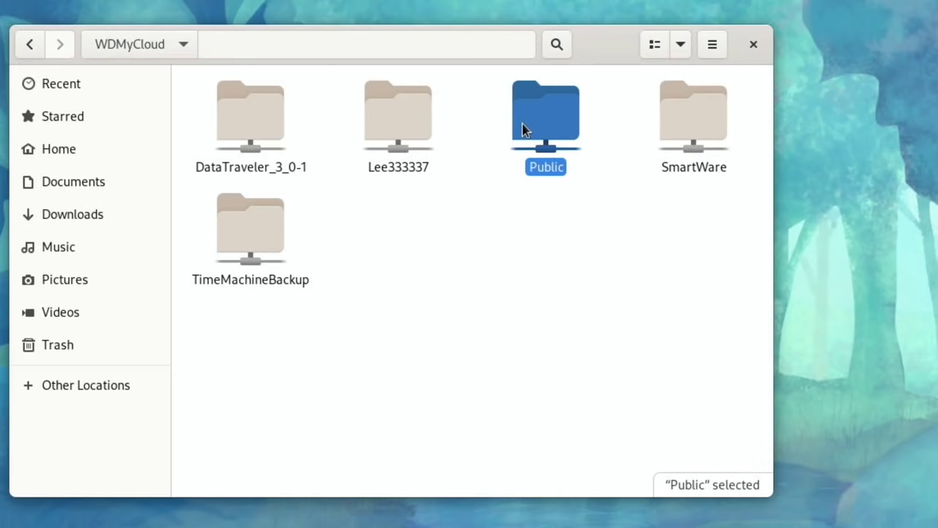
double_click(523, 130)
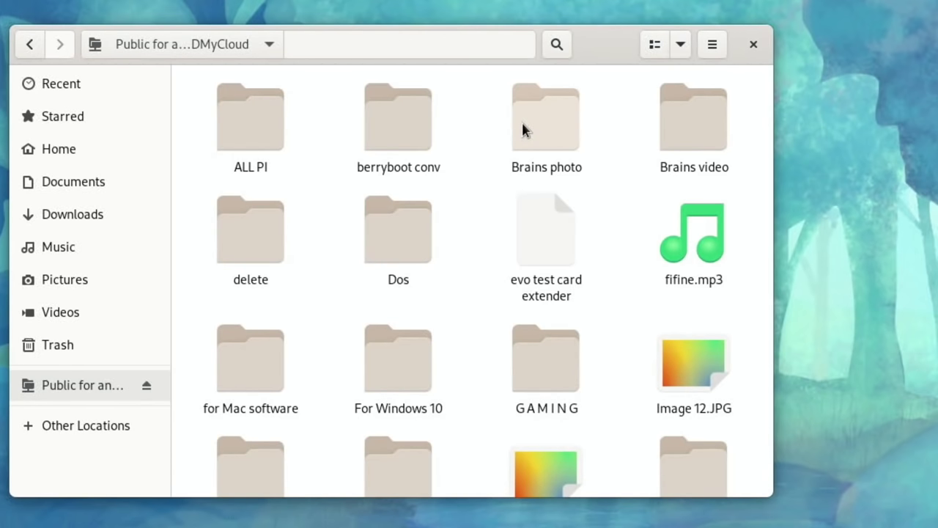
scroll(523, 129, "down", 5)
scroll(523, 130, "up", 5)
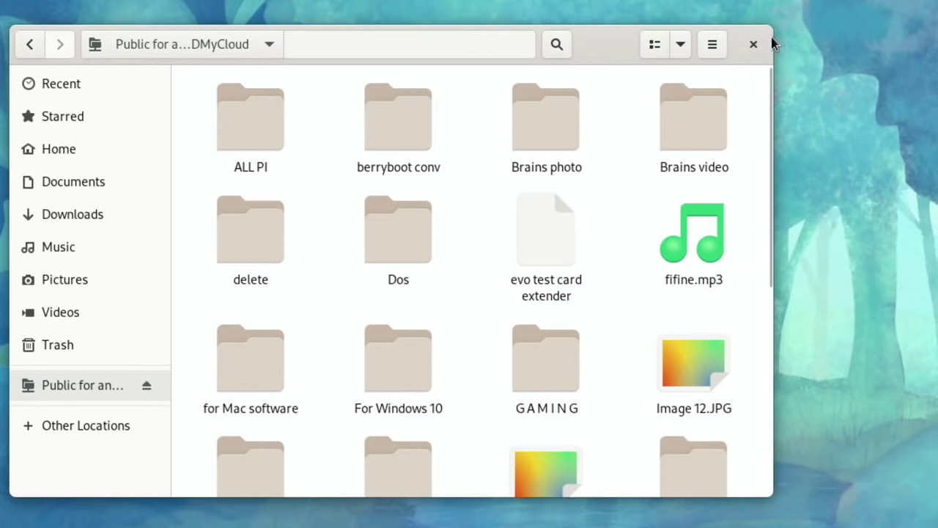
Step: Close the file browser and confirm in Settings > Printers that the HP ENVY 5000 series is Ready
left_click(753, 45)
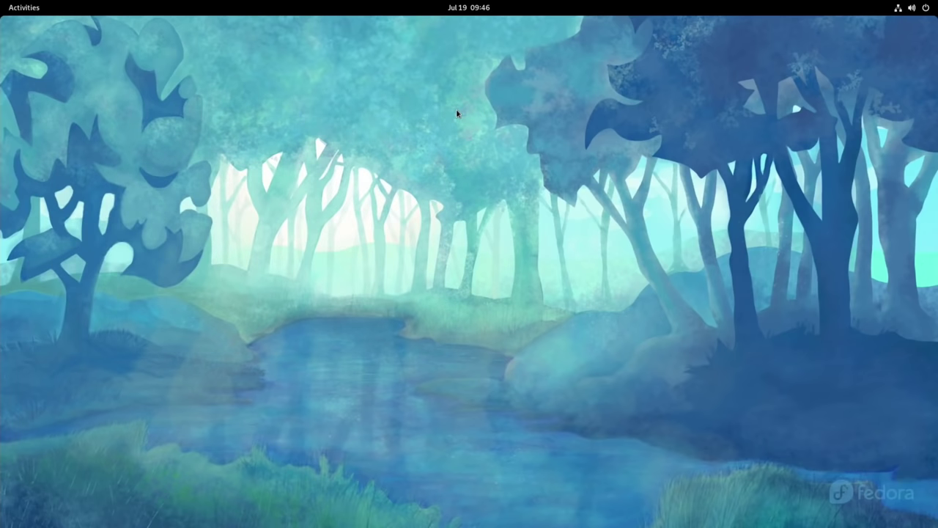
key("super")
type("prin")
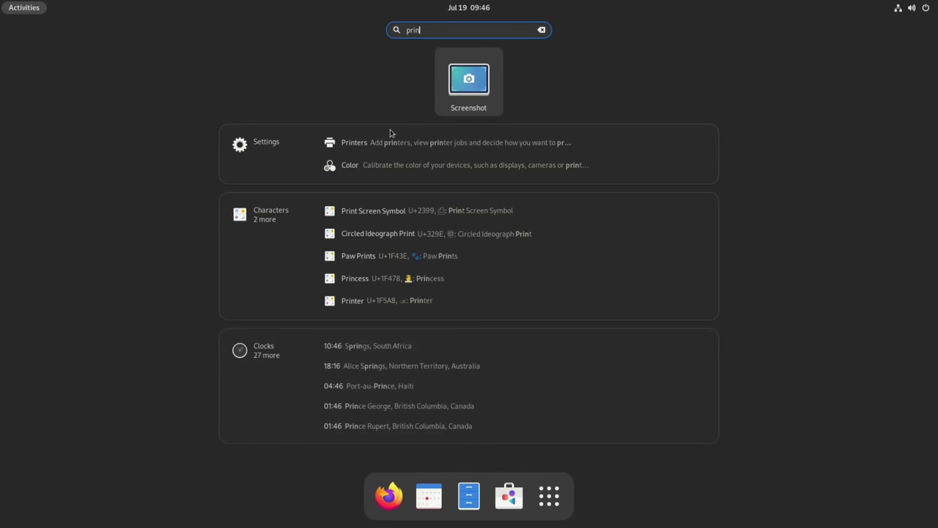
left_click(374, 147)
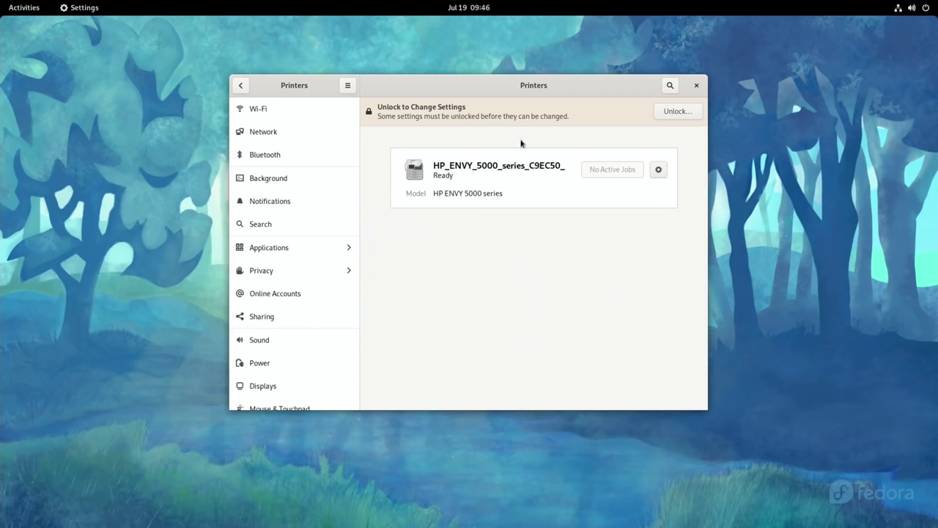
left_click(696, 86)
Step: Launch the GNOME Software app by searching 'soft'
key("super")
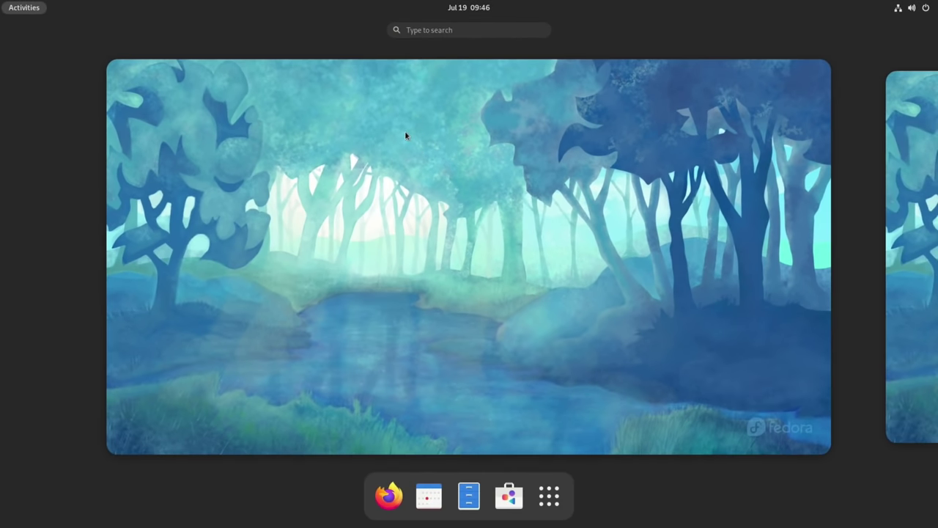
type("soft")
left_click(474, 82)
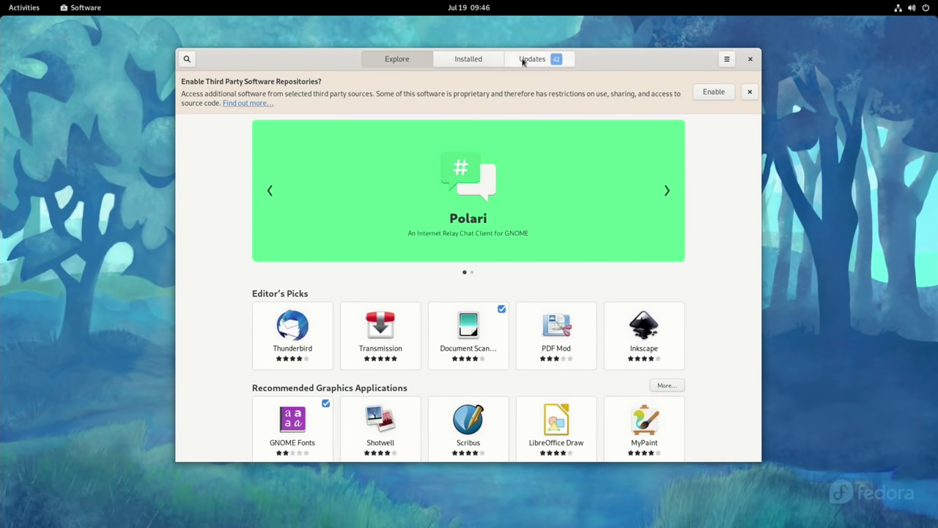
Step: Install the 42 pending updates with Restart & Update and confirm the system restart
left_click(525, 61)
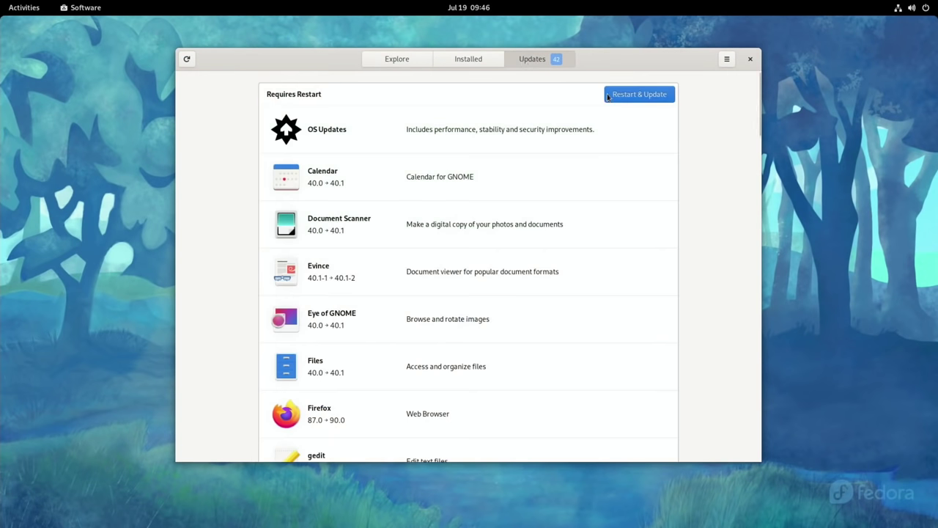
left_click(625, 96)
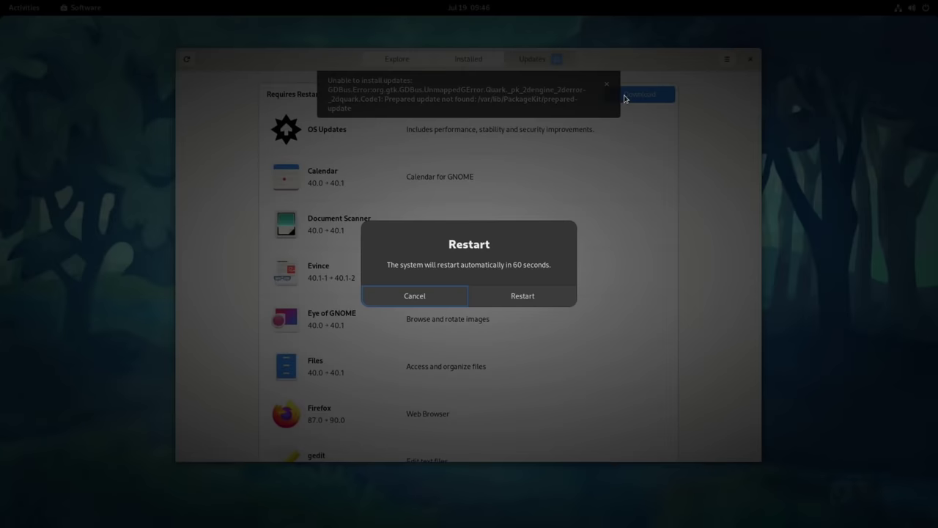
left_click(534, 297)
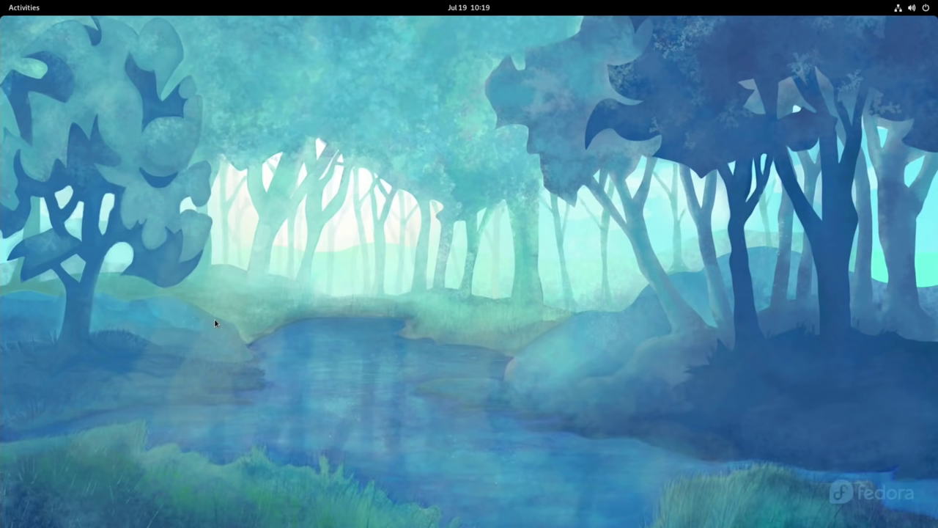
Step: Launch GNOME Terminal by searching 'ter'
key("super")
type("ter")
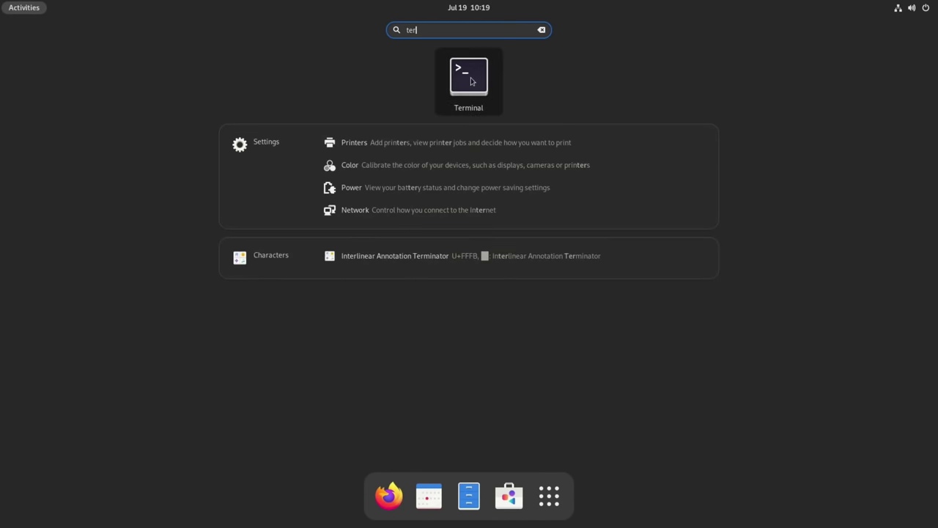
left_click(469, 77)
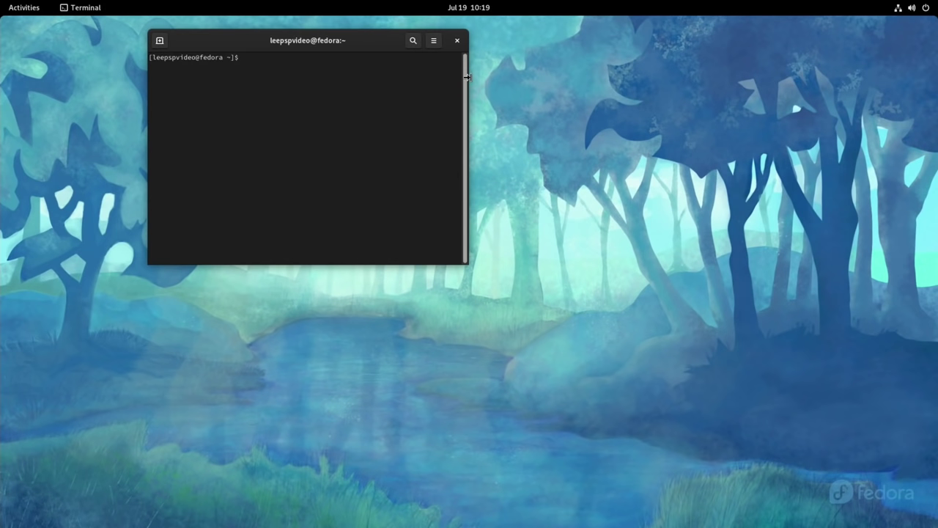
Step: Run 'sudo dnf upgrade' and approve installing 34 and upgrading 640 packages
type("sudo dnf upgrad")
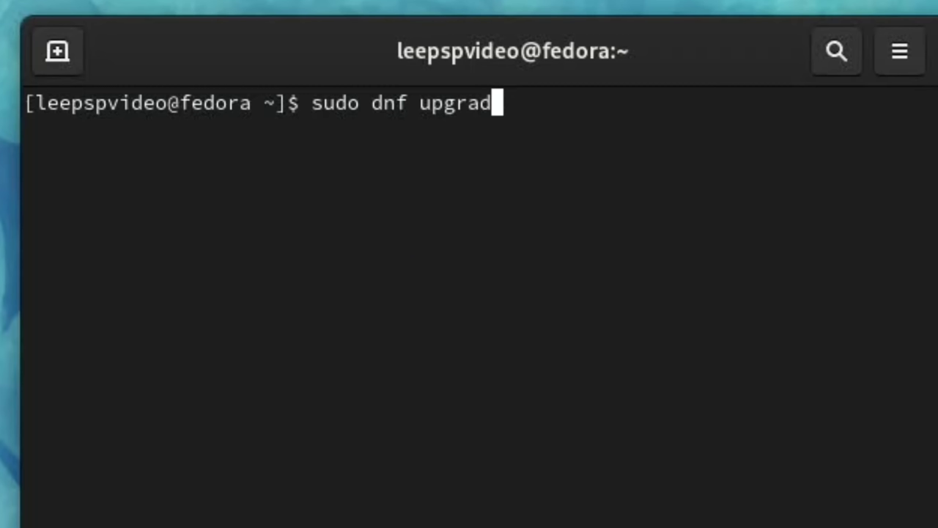
type("e")
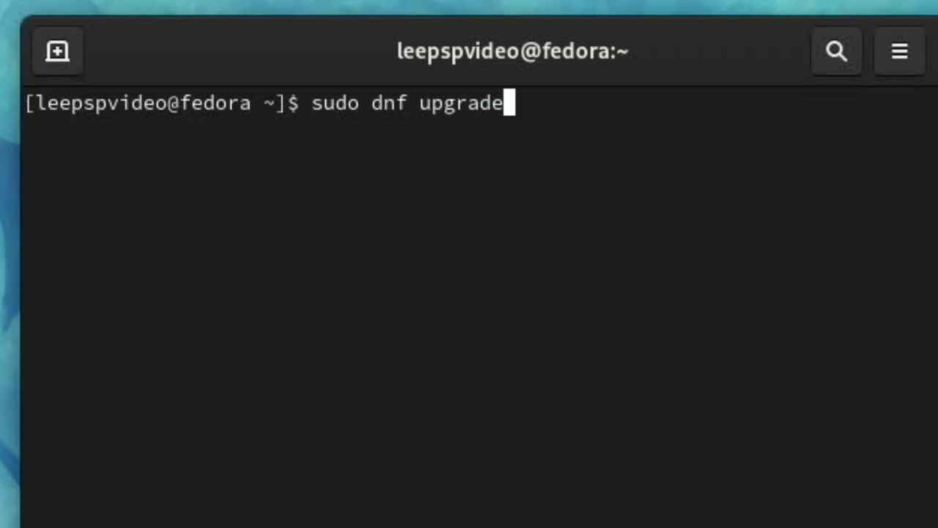
key("Return")
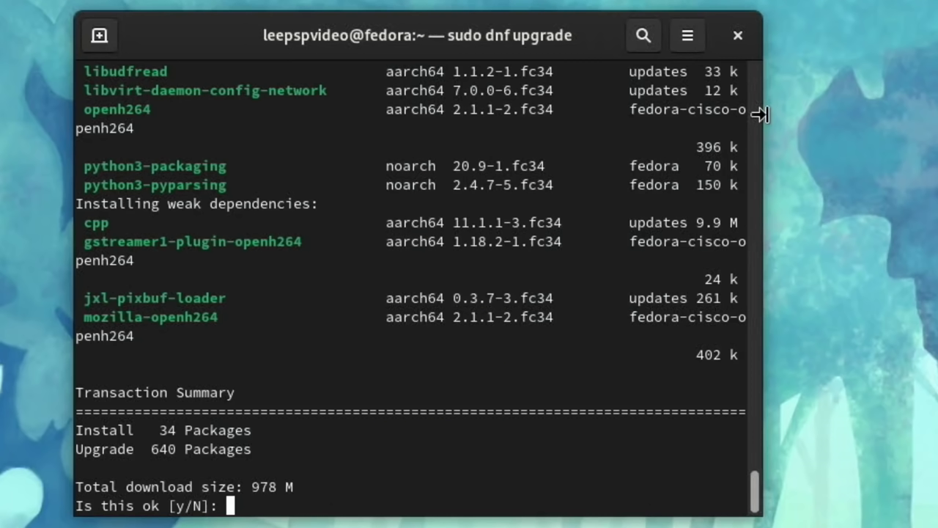
type("y")
key("Return")
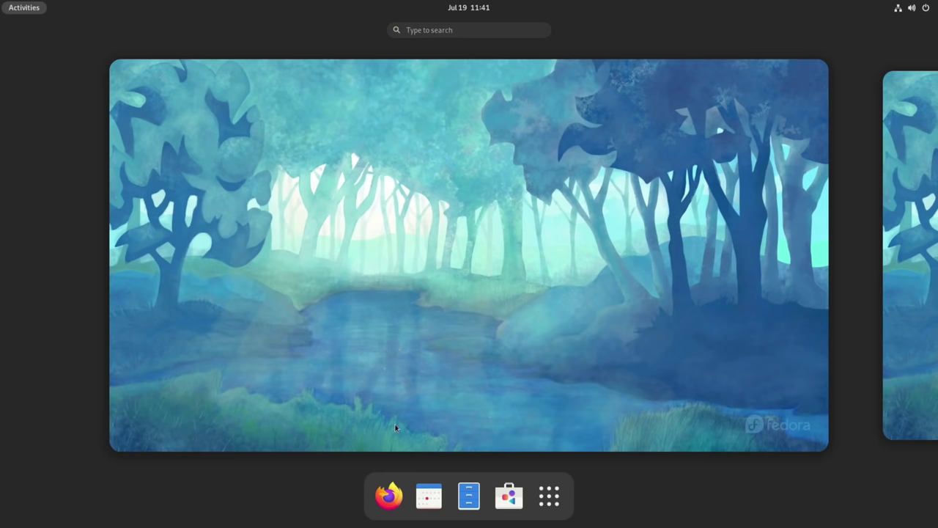
Step: Launch Firefox and Calendar from the dock and bring Files forward through the Activities overview
left_click(400, 502)
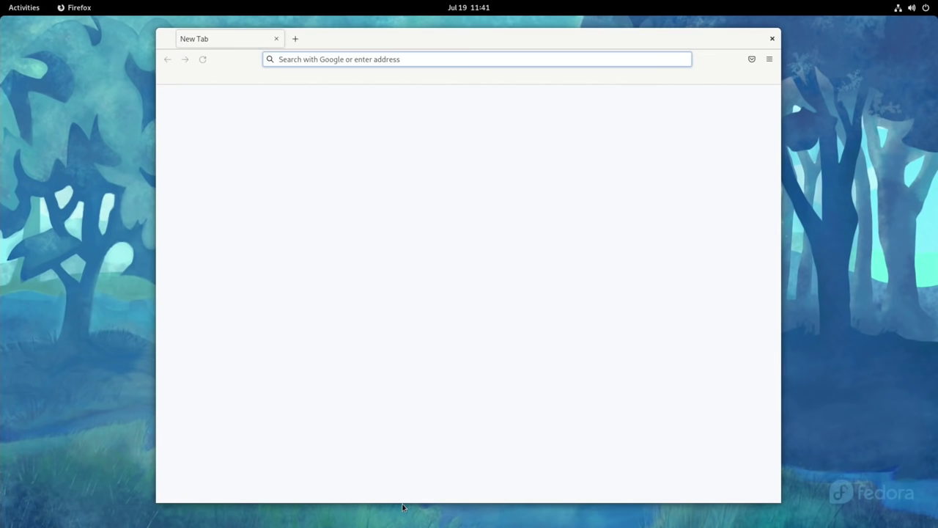
key("super")
left_click(428, 498)
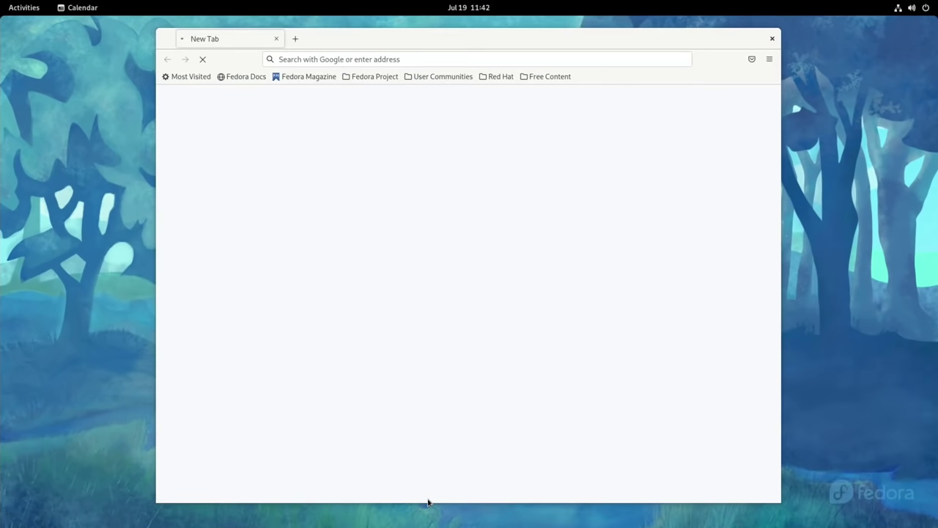
key("super")
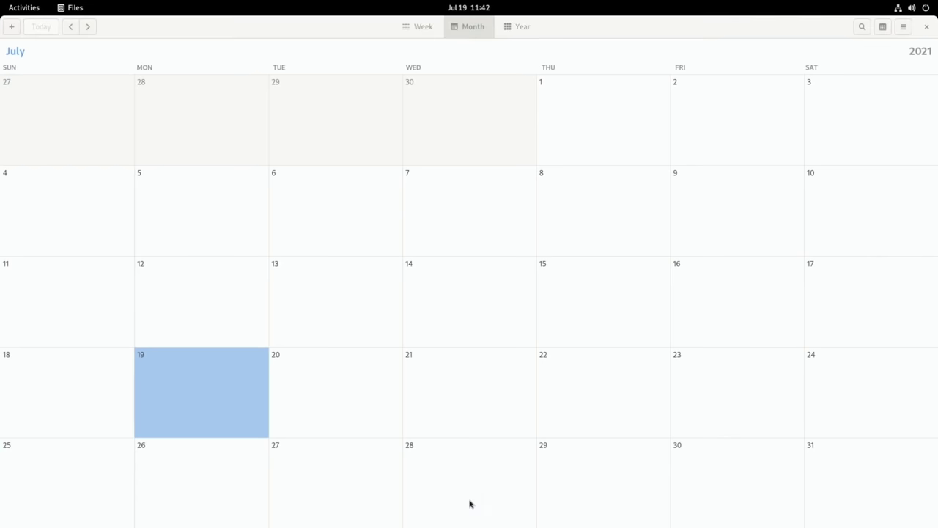
key("super")
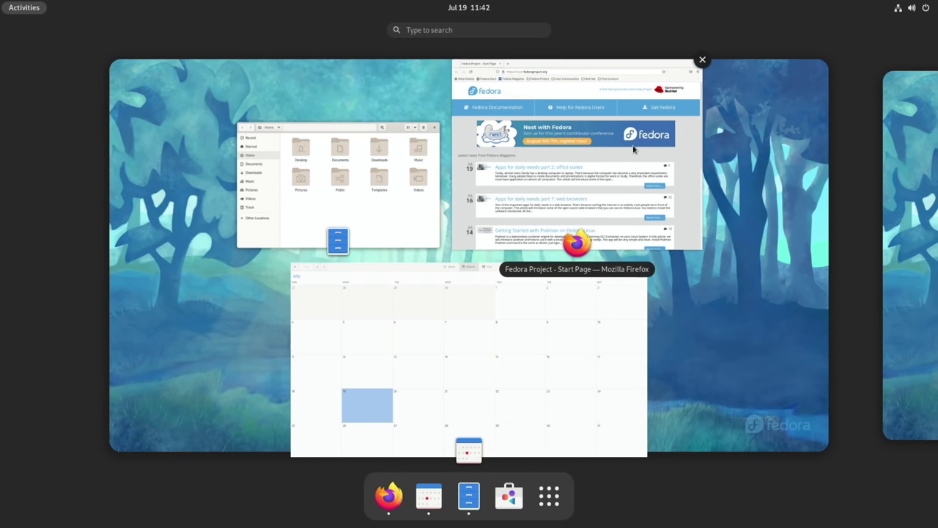
left_click(377, 143)
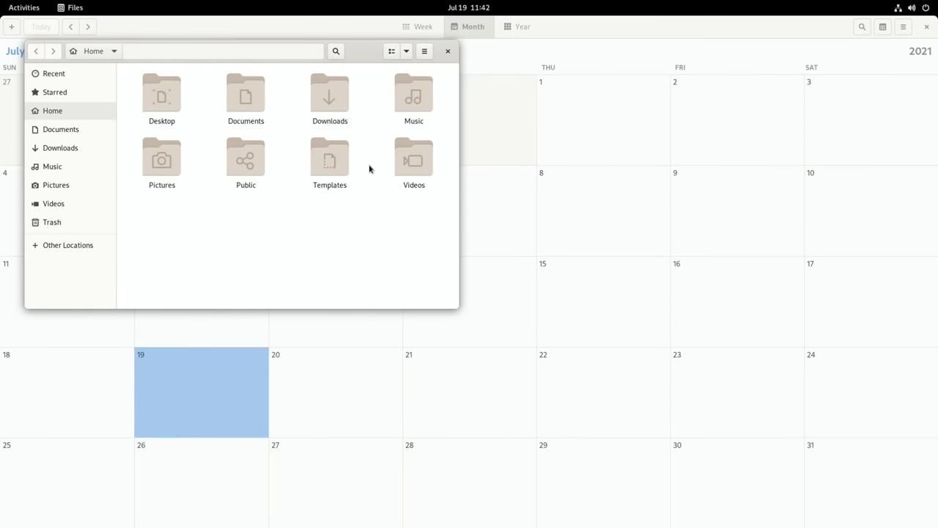
key("super")
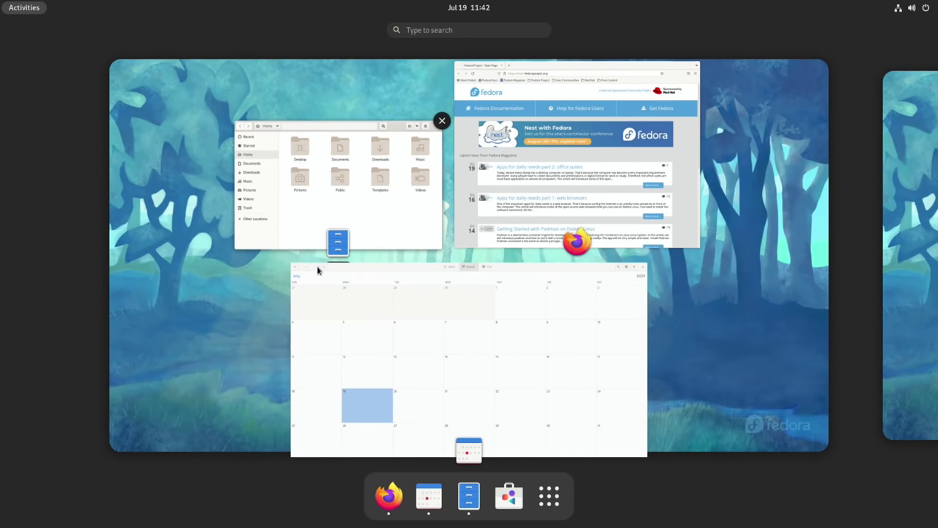
Step: In Firefox, search Google Images for 'raspberry pi' and preview the first image
left_click(516, 225)
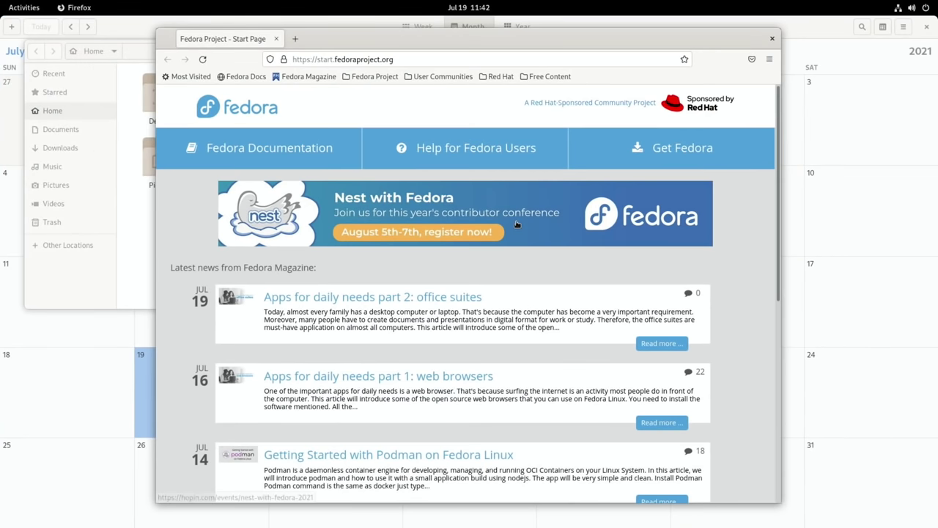
left_click(394, 57)
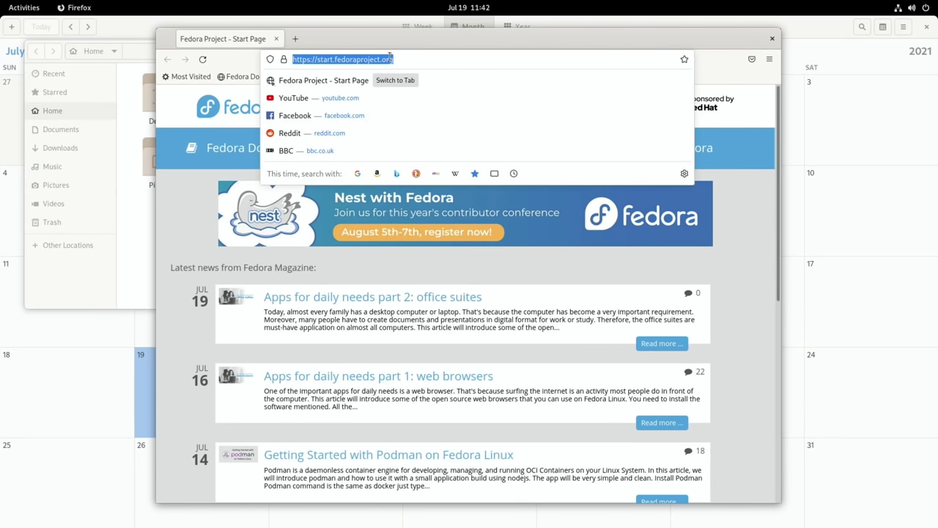
type("rasp")
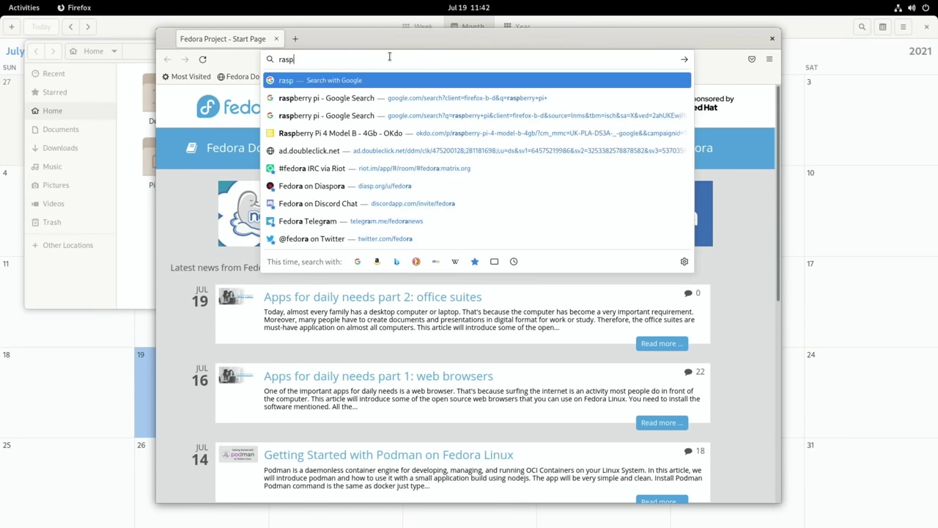
type("berry pi")
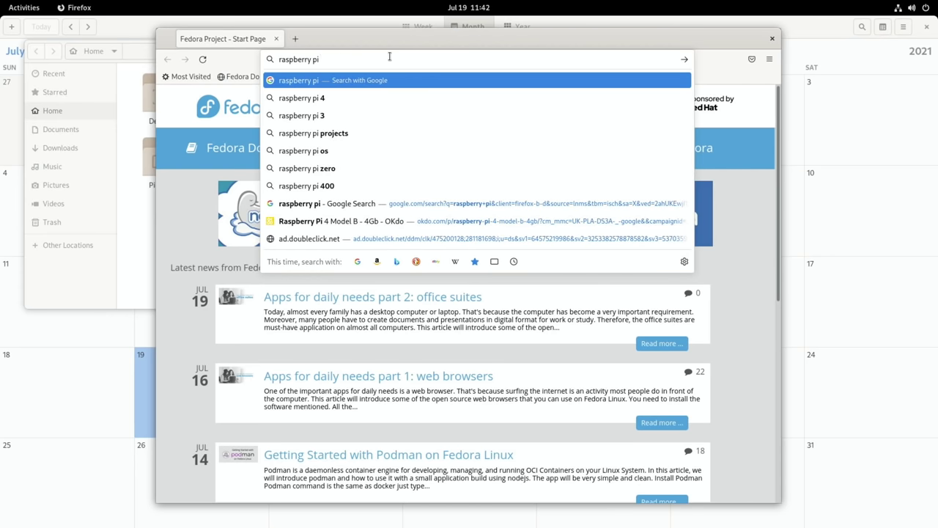
key("Return")
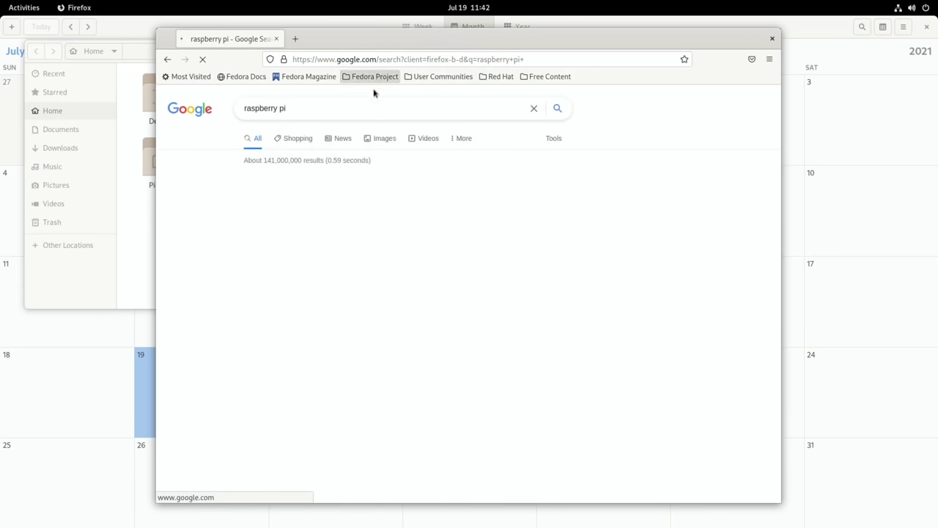
left_click(380, 140)
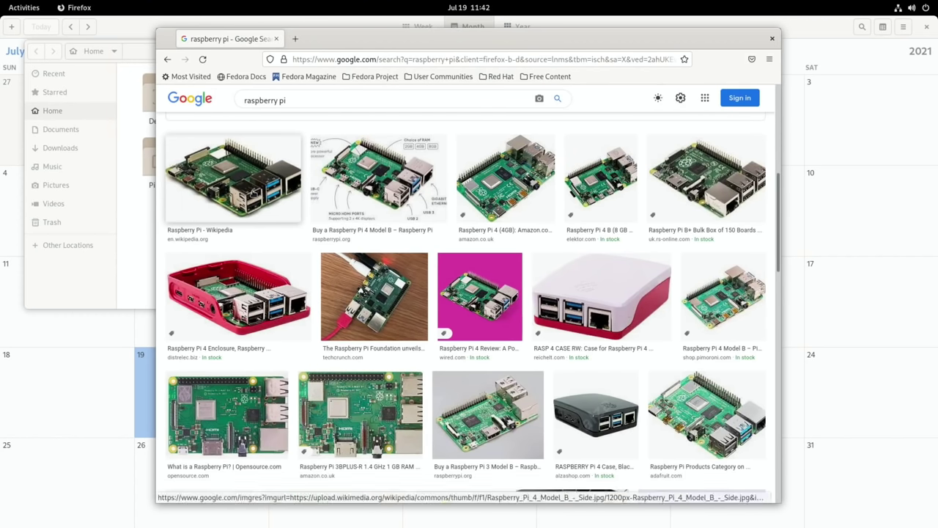
left_click(251, 192)
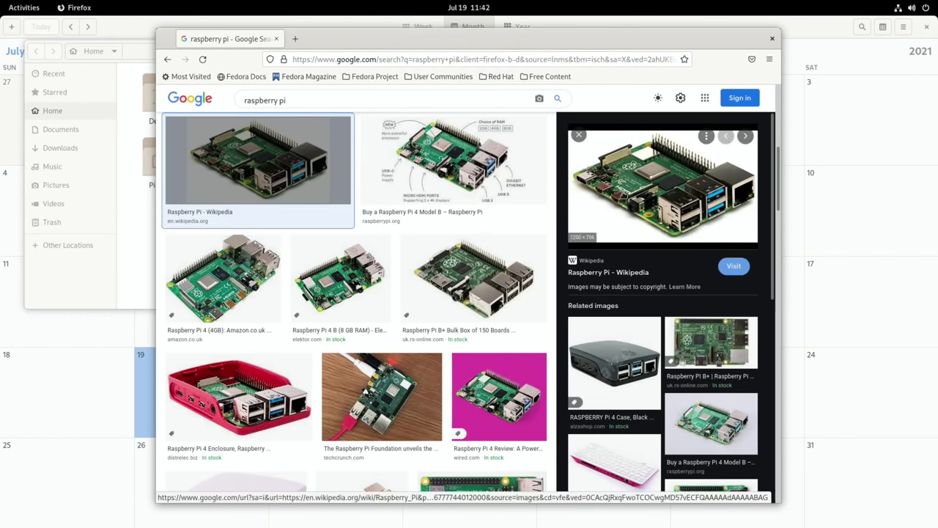
Step: Save the image as 1200px-Raspberry_Pi_4_Model_B_-_Side.jpg in the Pictures folder
right_click(624, 195)
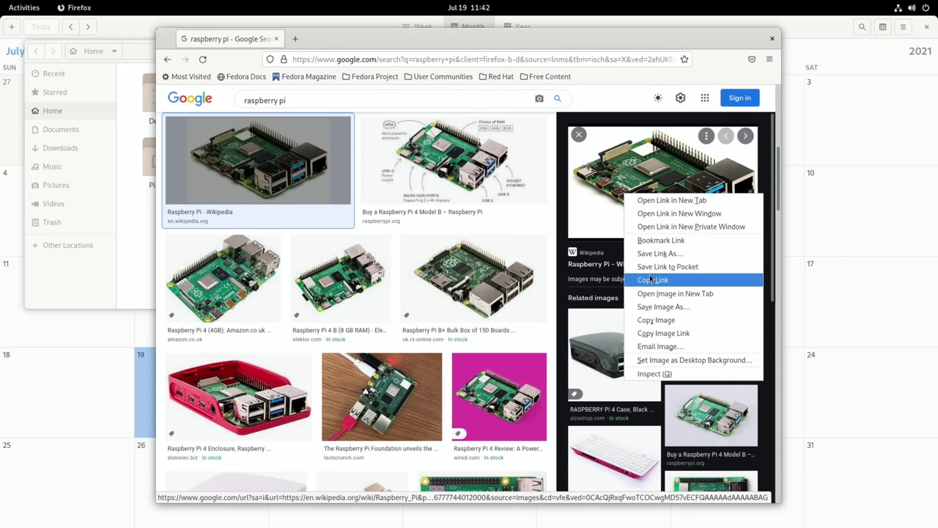
left_click(672, 308)
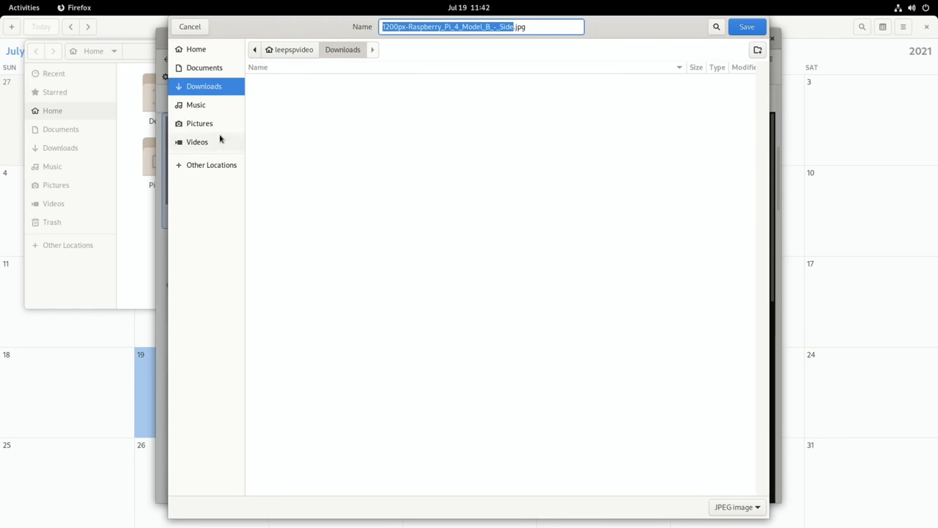
left_click(200, 123)
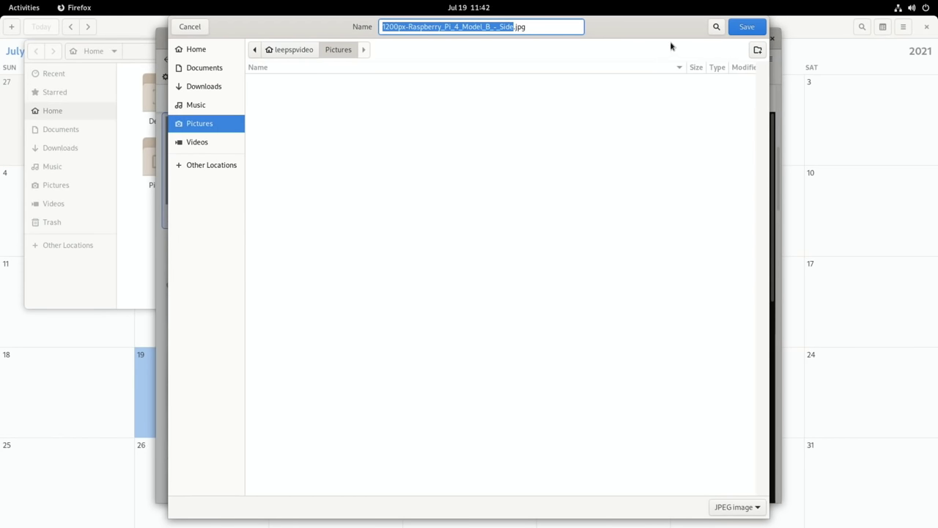
left_click(731, 33)
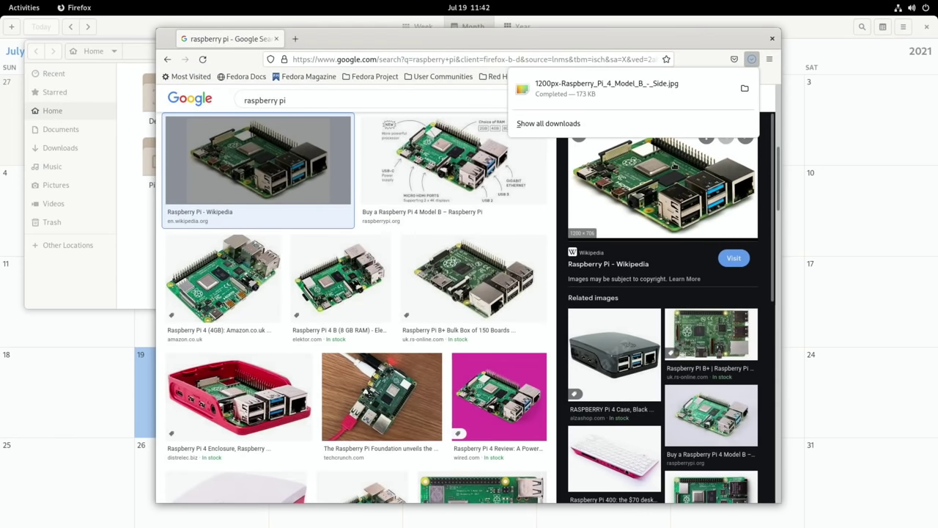
key("super")
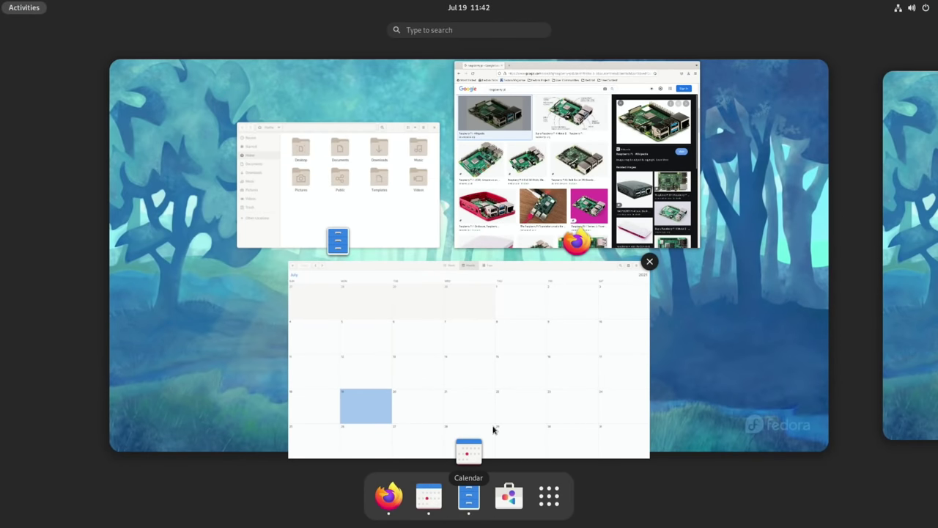
Step: Launch LibreOffice Writer with a new blank document from the app grid
left_click(555, 499)
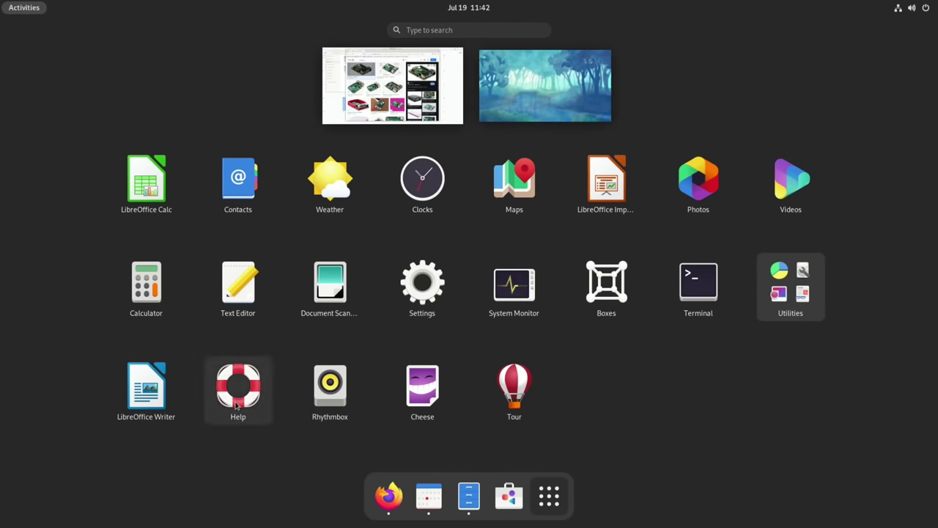
left_click(144, 396)
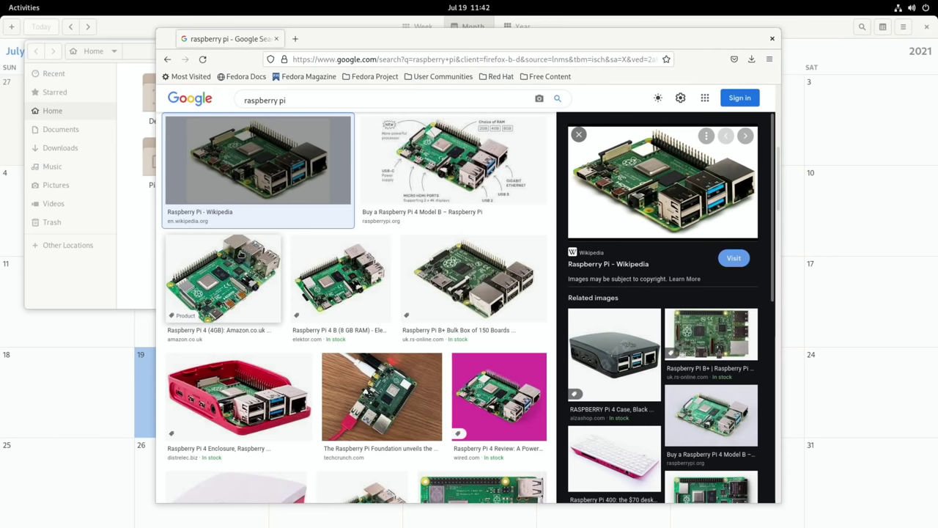
key("super")
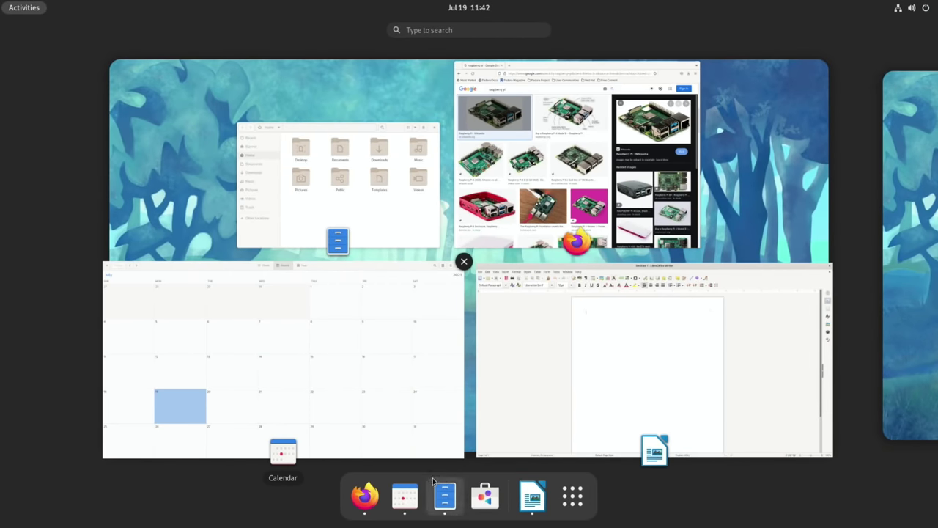
Step: In Files, open the Raspberry Pi jpg from Pictures in Image Viewer
left_click(444, 494)
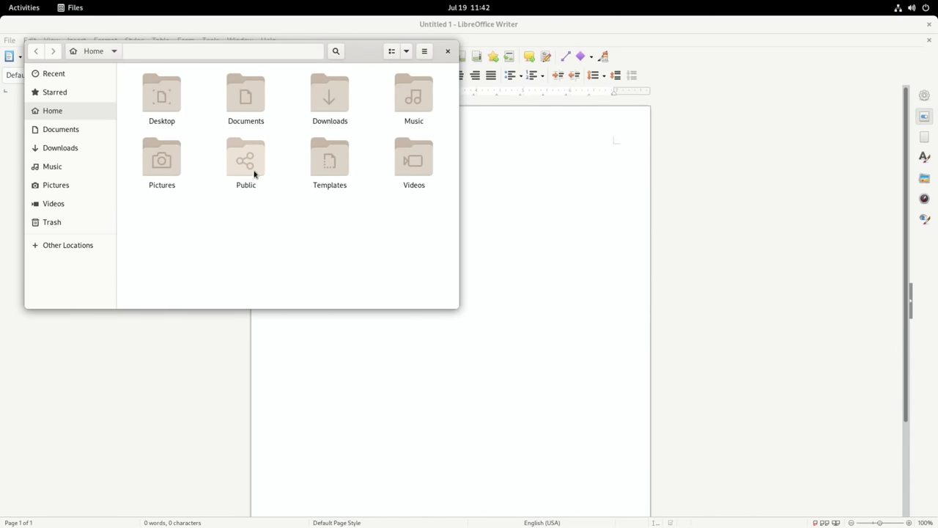
left_click(86, 129)
left_click(76, 150)
left_click(64, 112)
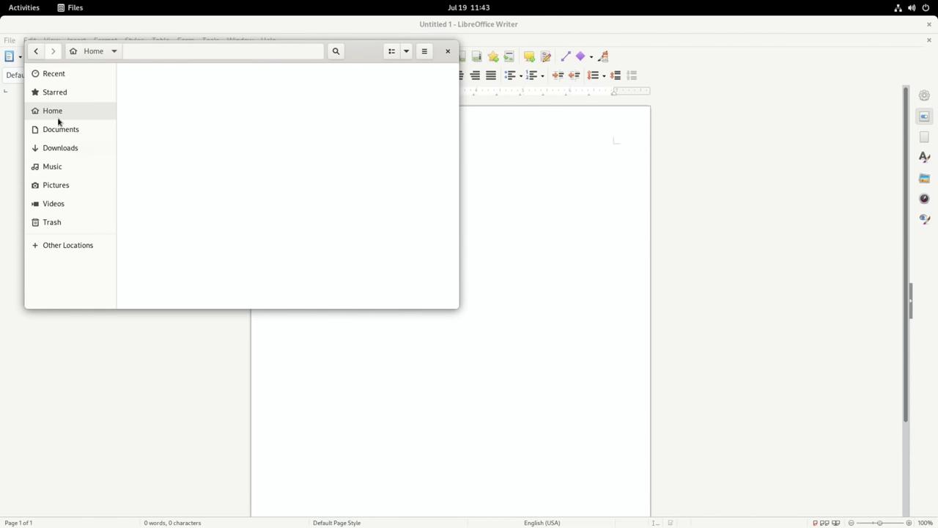
double_click(167, 157)
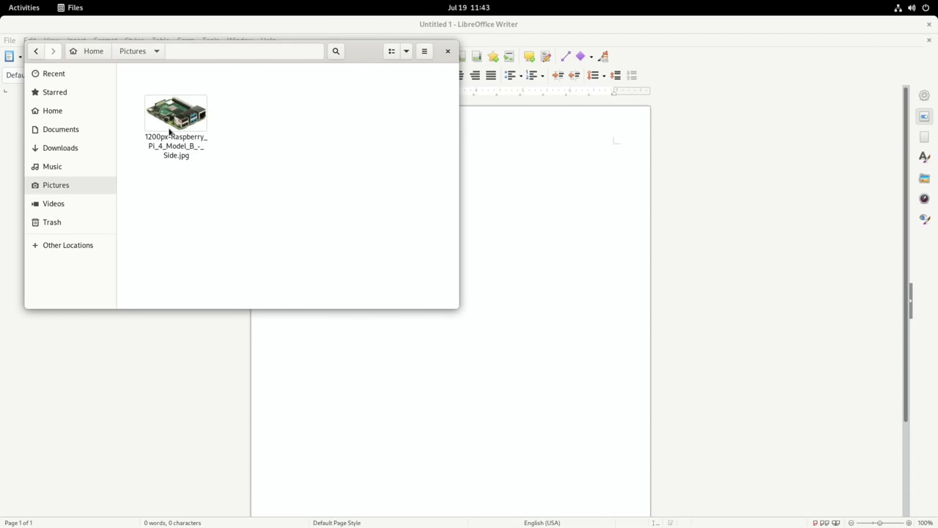
right_click(176, 108)
left_click(197, 114)
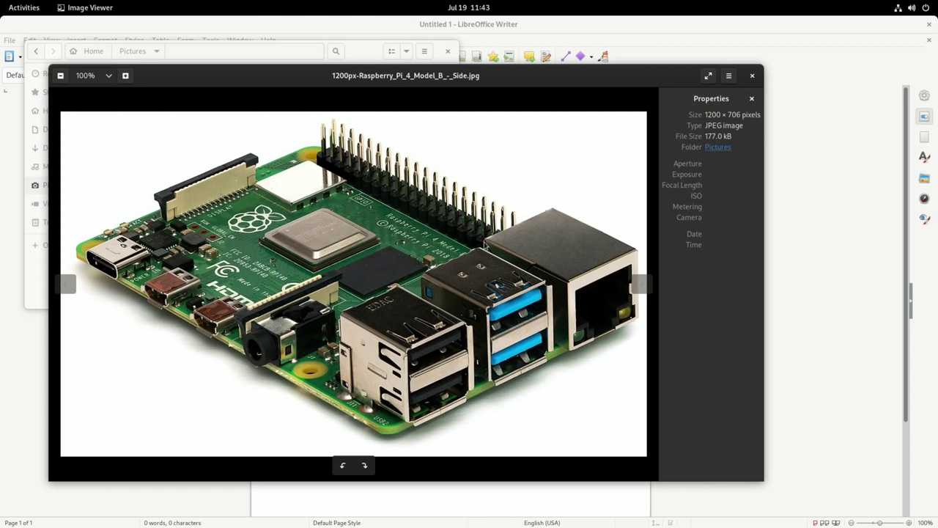
key("super")
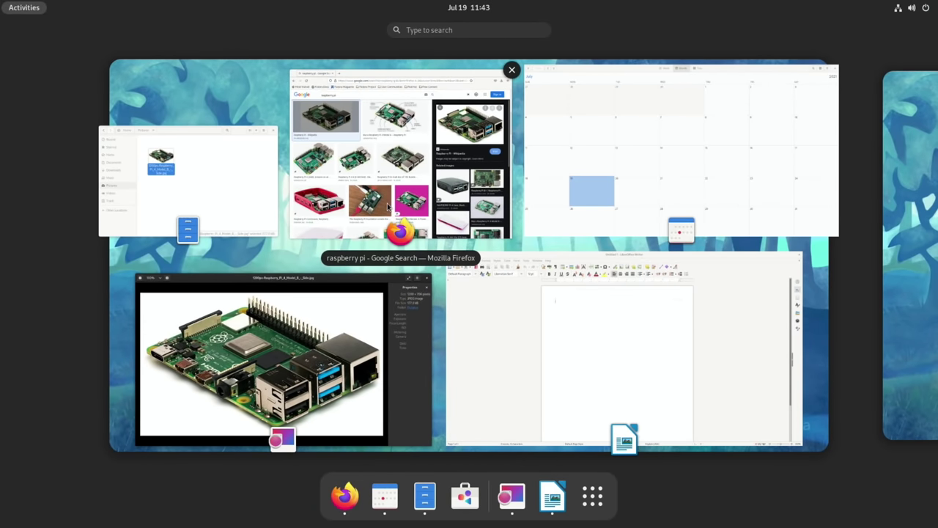
Step: Insert the Raspberry Pi jpg from Pictures at the top of the Writer document
left_click(562, 299)
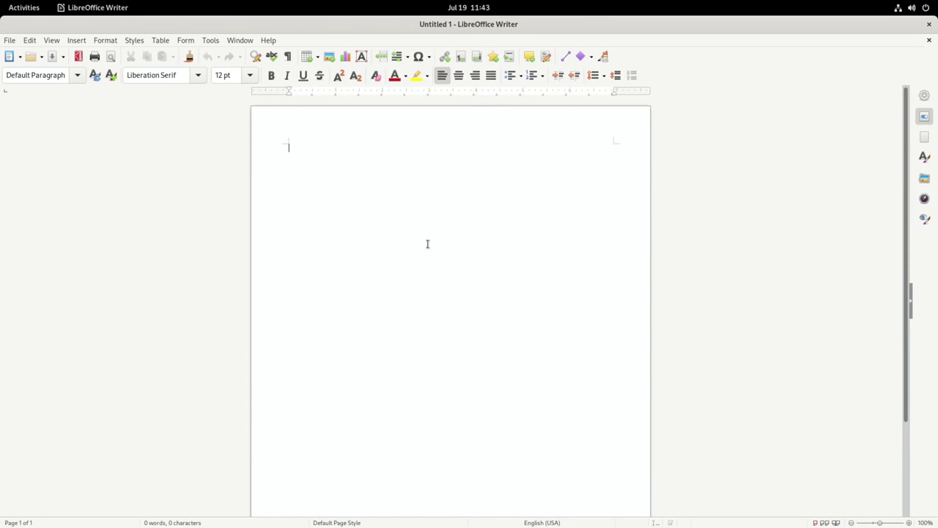
left_click(73, 40)
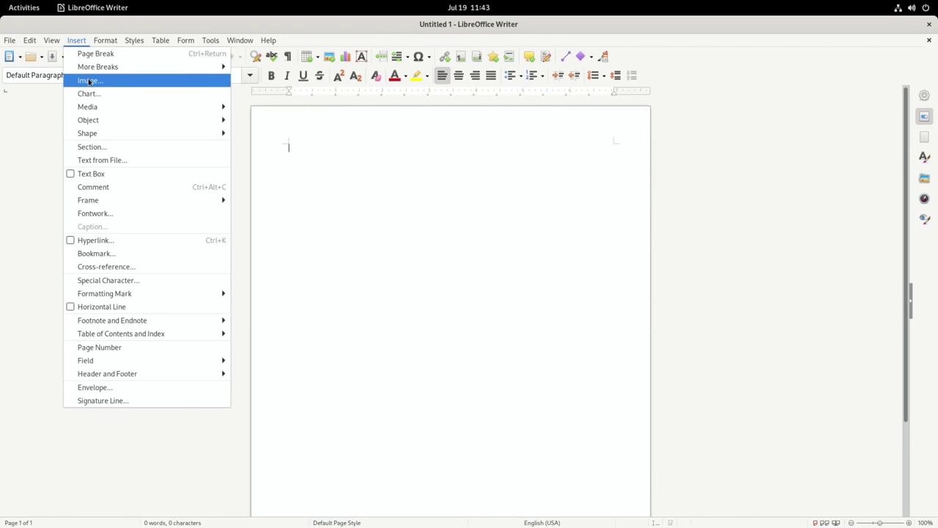
left_click(89, 81)
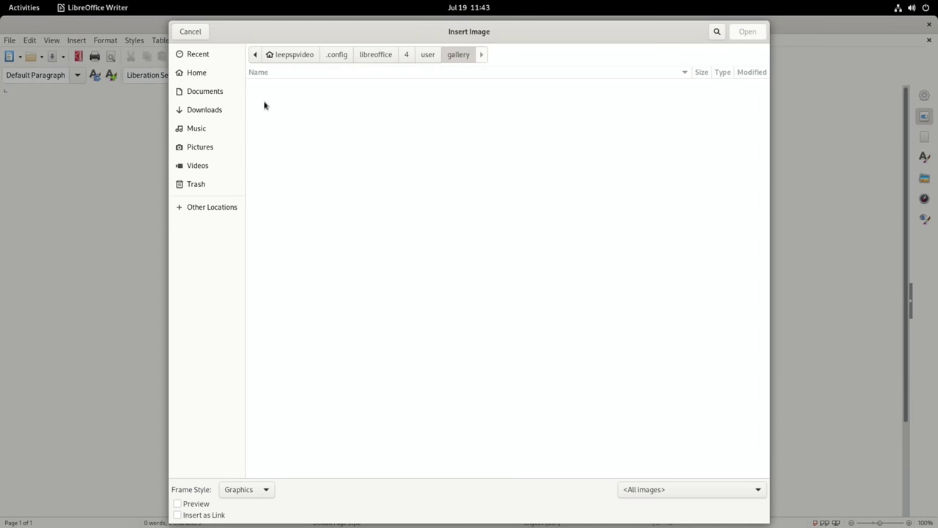
left_click(208, 147)
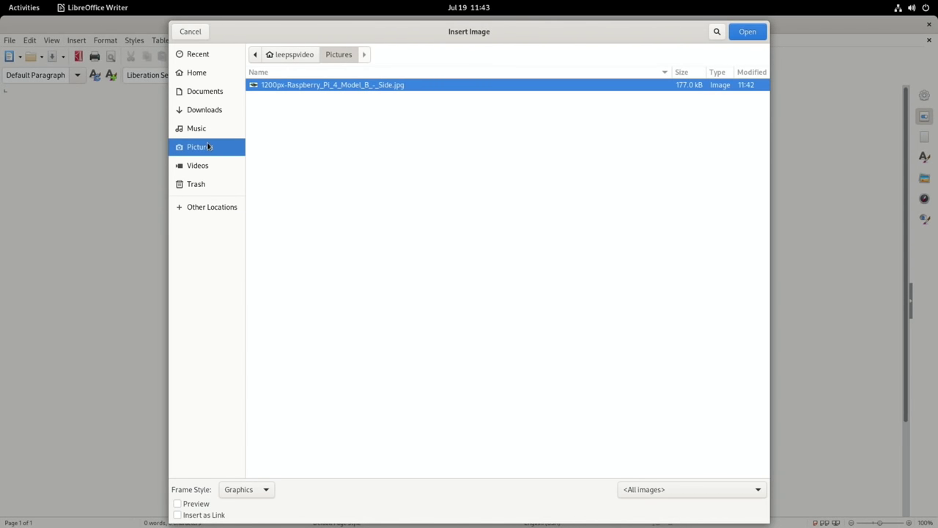
double_click(320, 85)
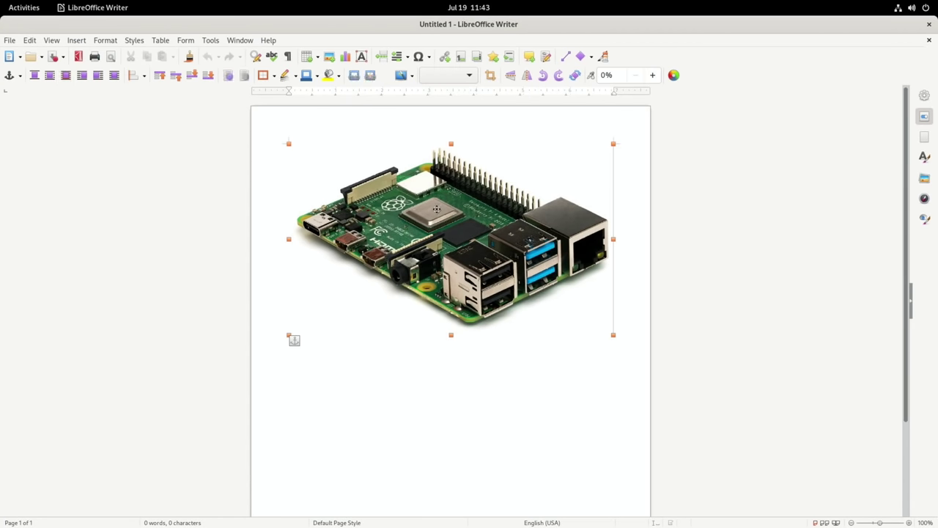
Step: Caption the photo 'Raspberry pi 4', then switch briefly to the Calendar window
left_click(77, 40)
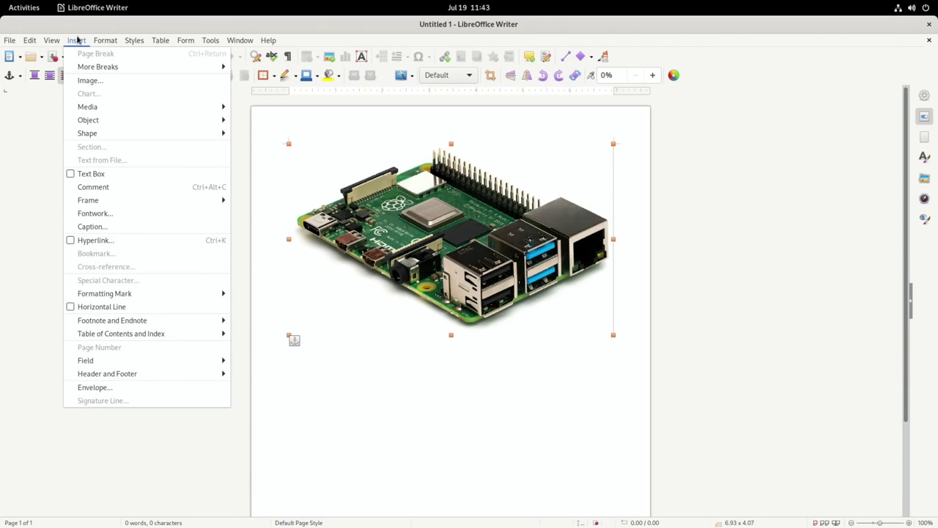
left_click(38, 126)
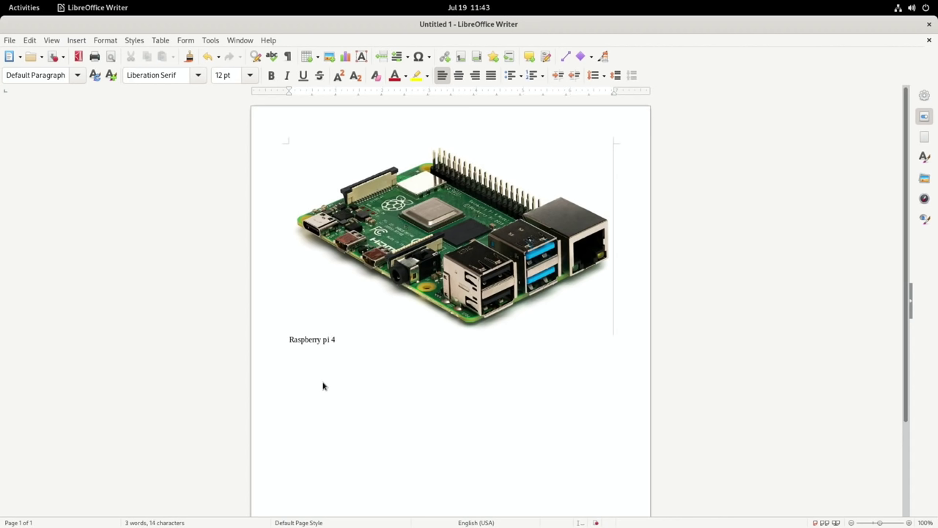
key("super")
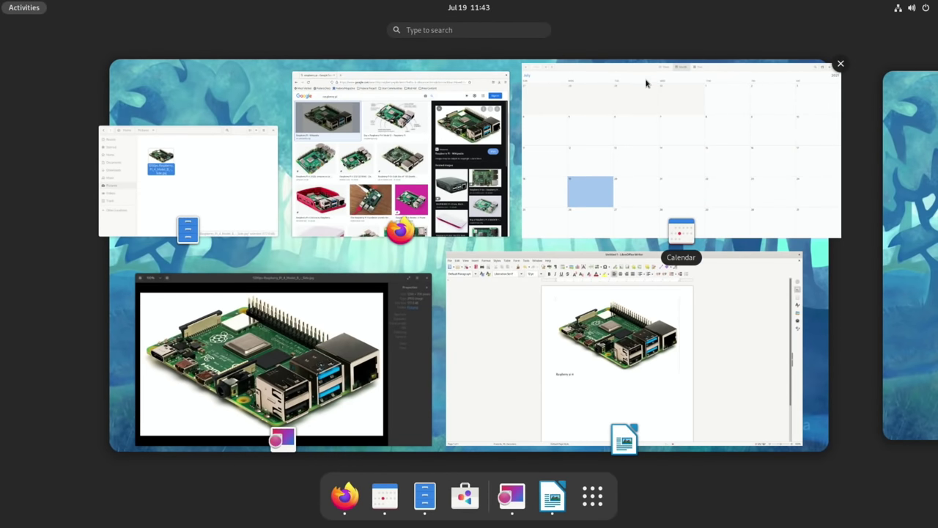
left_click(634, 113)
key("super")
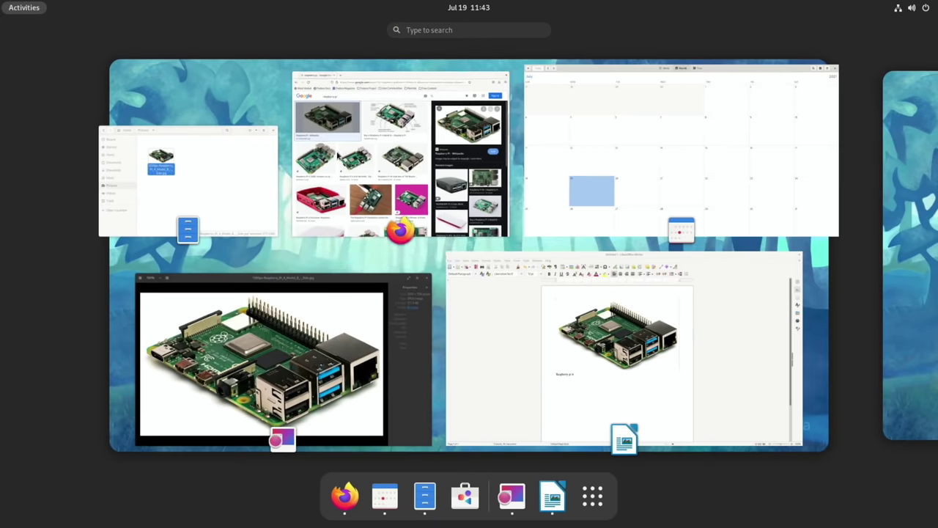
Step: In Files, view the empty Documents folder, then return to the Home folder
left_click(208, 179)
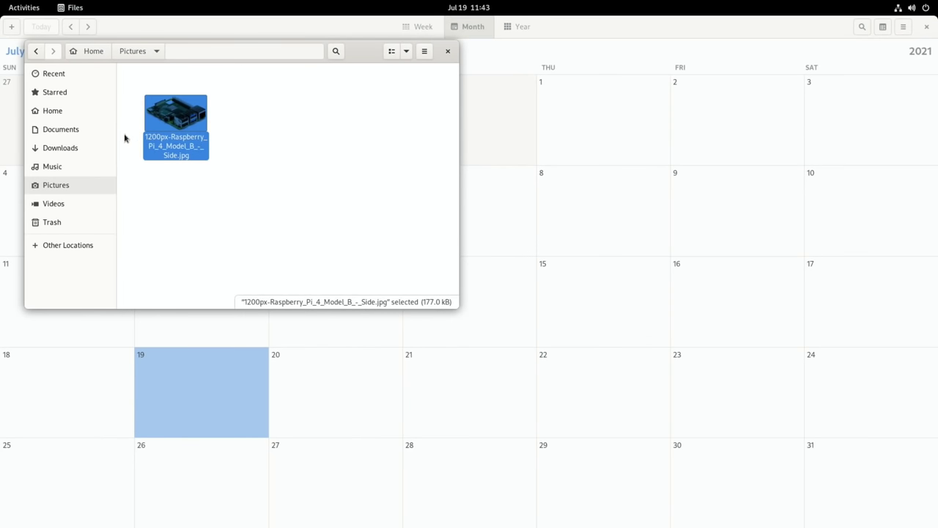
left_click(67, 129)
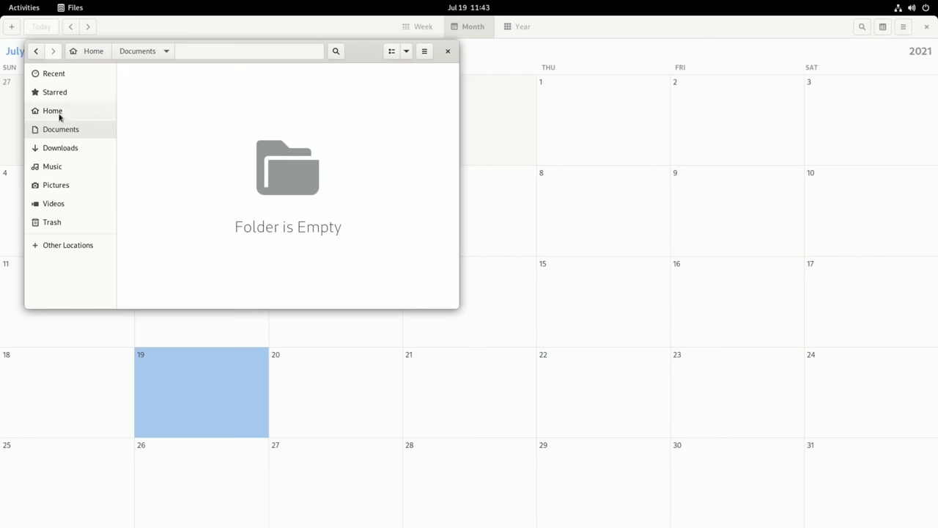
left_click(60, 117)
key("super")
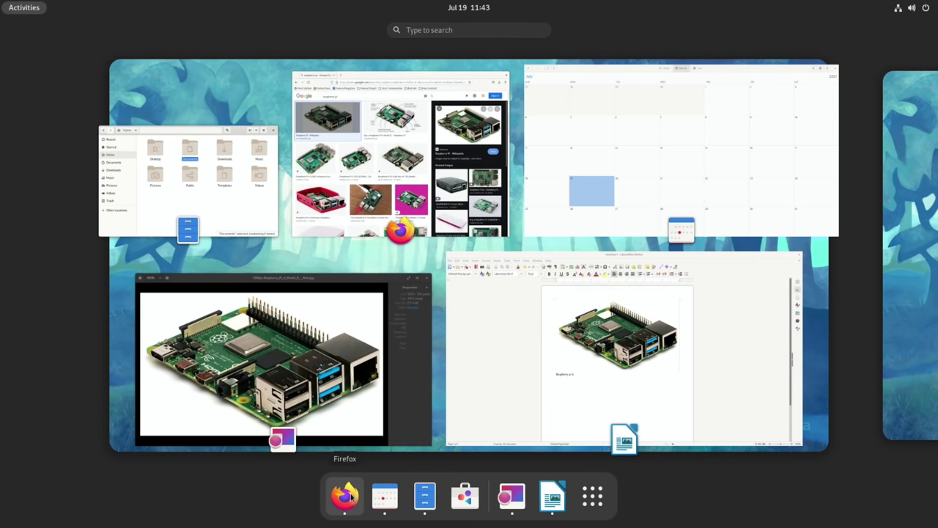
Step: Open System Monitor from the app grid and scroll through its Processes list
left_click(594, 499)
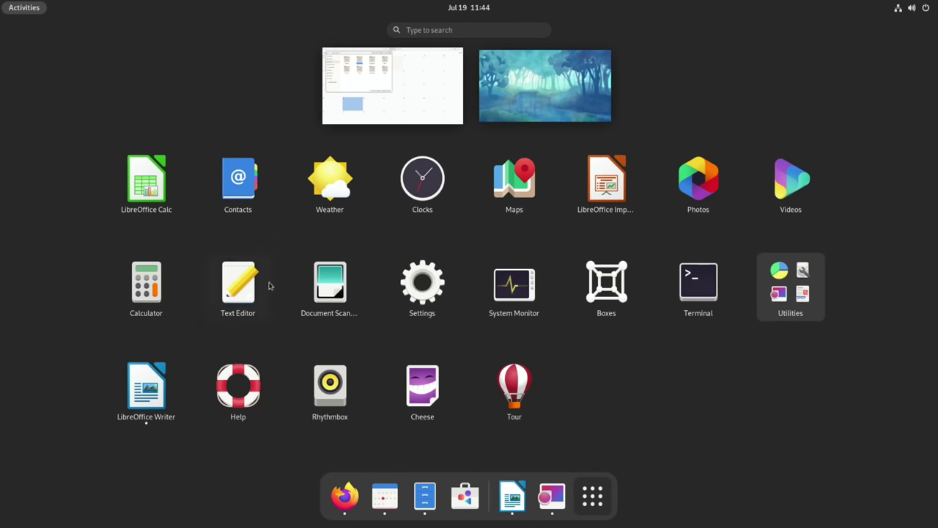
left_click(519, 287)
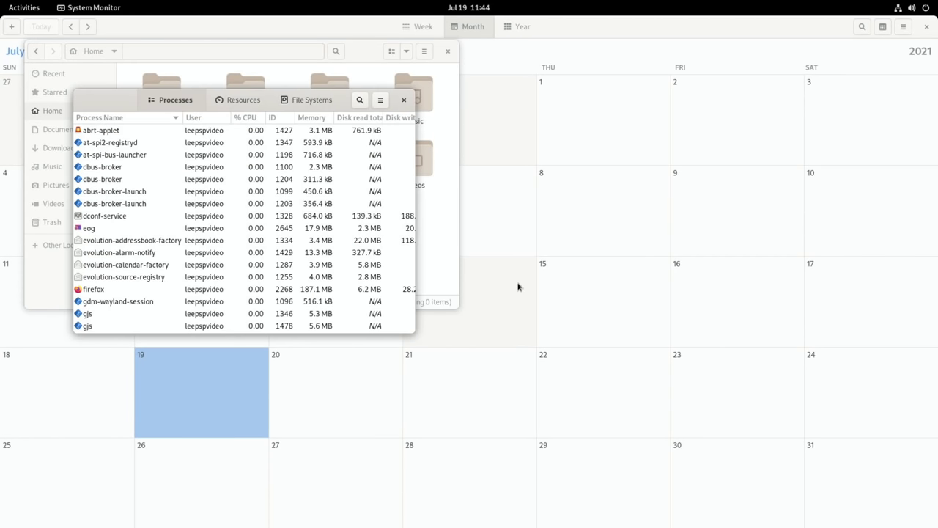
scroll(269, 233, "down", 10)
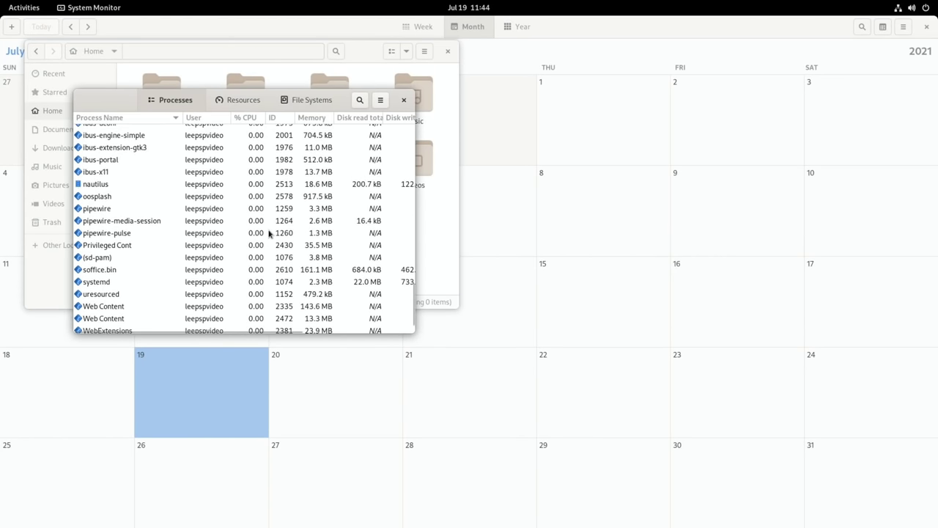
scroll(269, 233, "up", 10)
Step: Close the Files, System Monitor, Calendar and Writer windows, discarding the unsaved document
key("super")
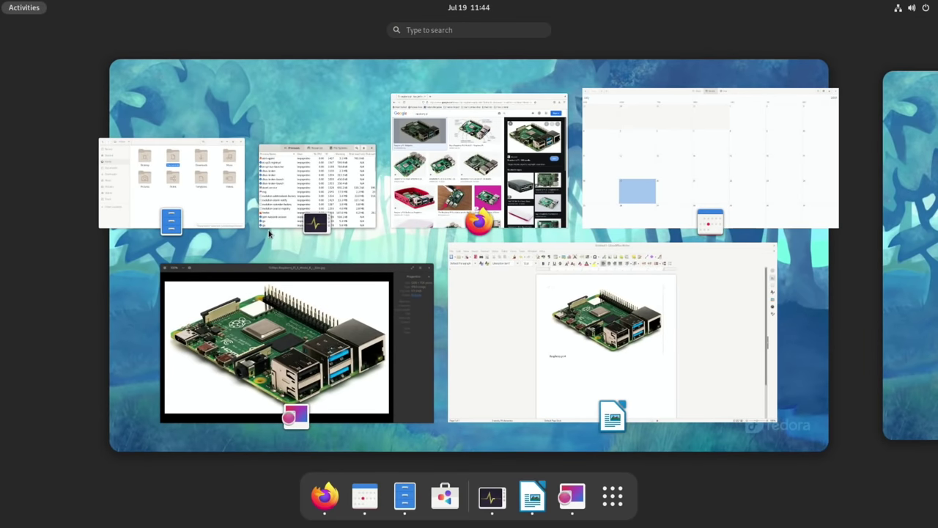
left_click(247, 136)
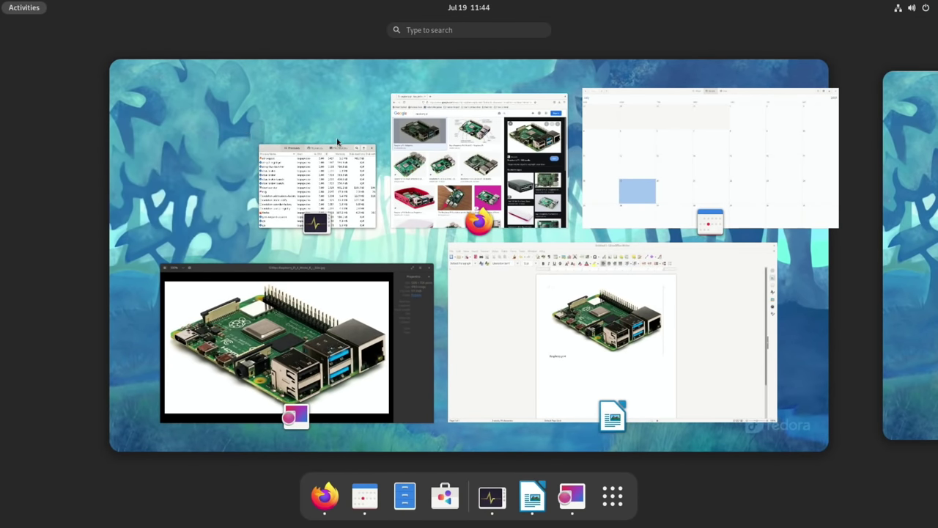
left_click(377, 141)
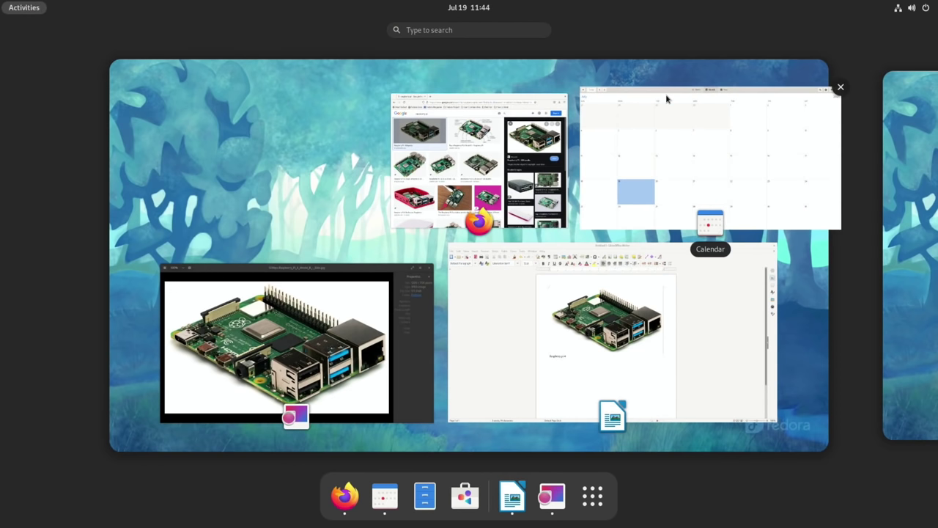
left_click(841, 88)
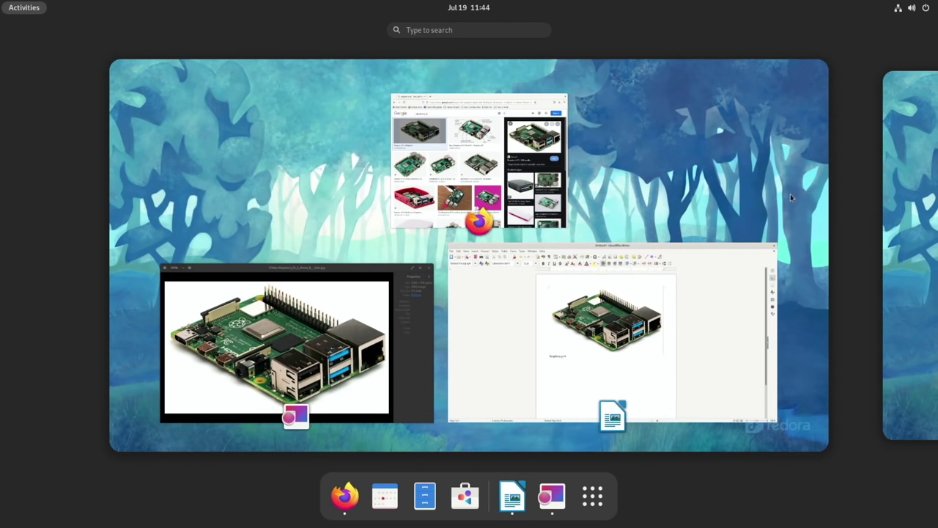
left_click(778, 242)
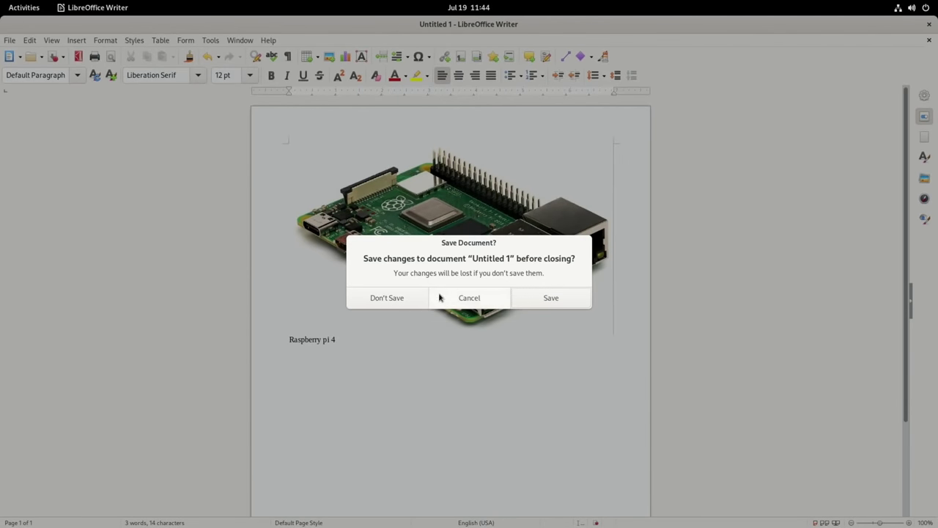
left_click(387, 298)
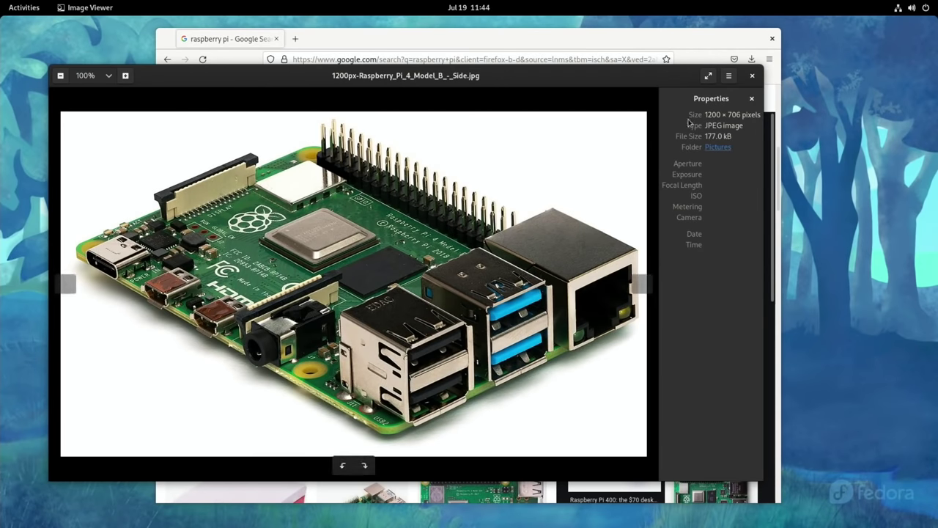
Step: Close the image viewer, search the web for hotukdeals and open the hotukdeals site
left_click(752, 76)
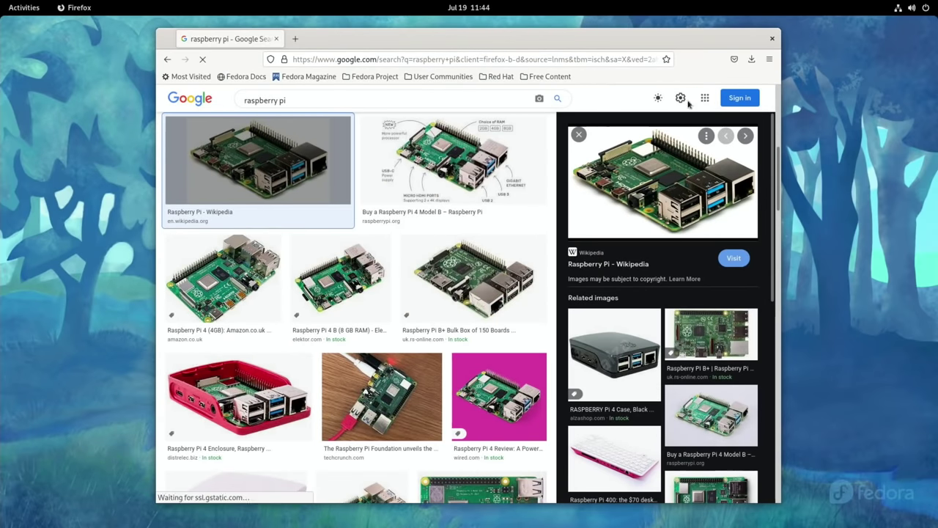
left_click(486, 60)
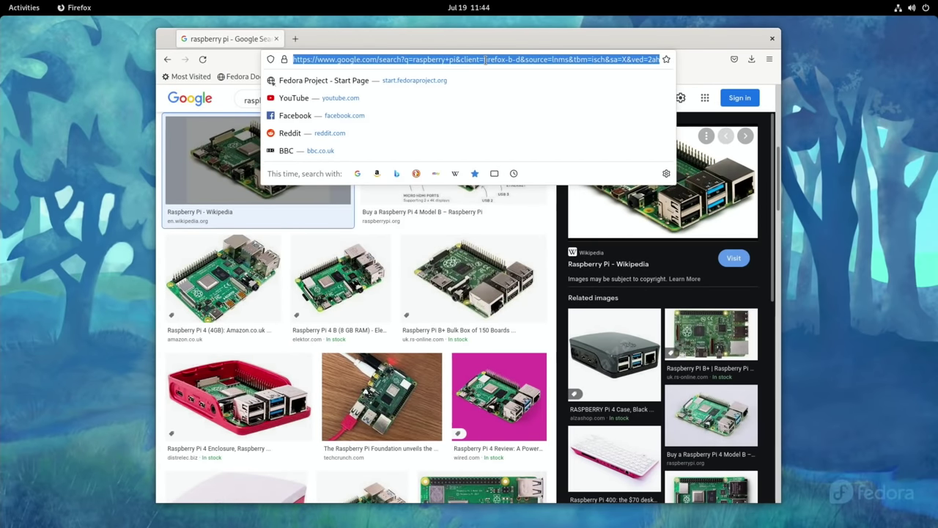
type("hotukd")
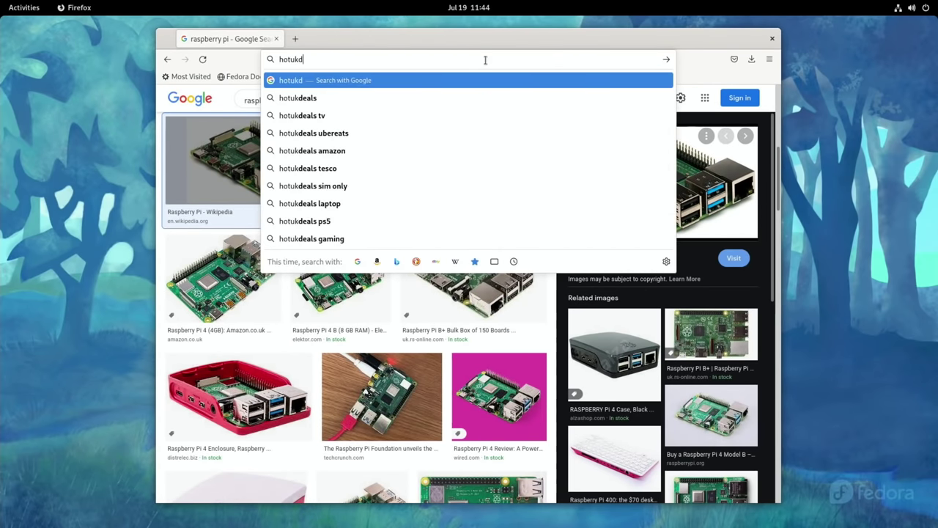
type("eals")
key("Return")
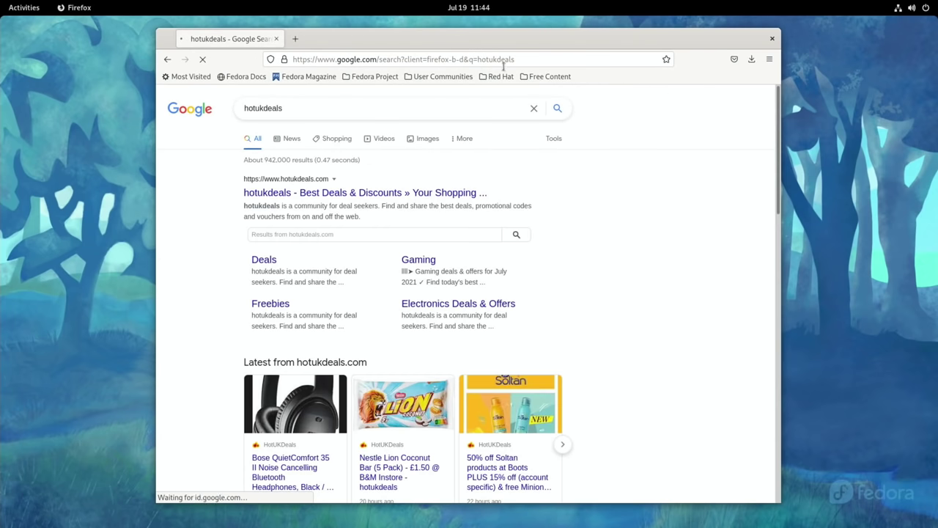
left_click(287, 195)
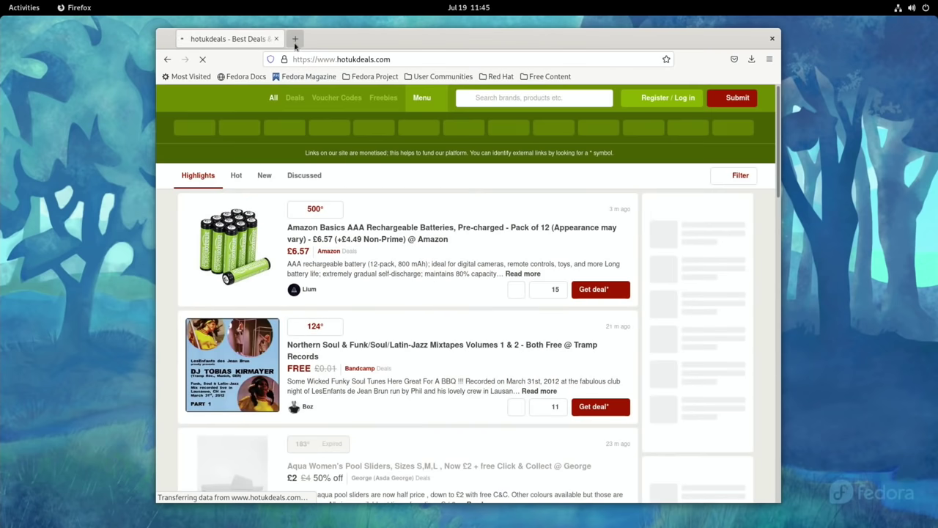
Step: In a new tab, search for 'bbc' and open the BBC Sport page
left_click(295, 40)
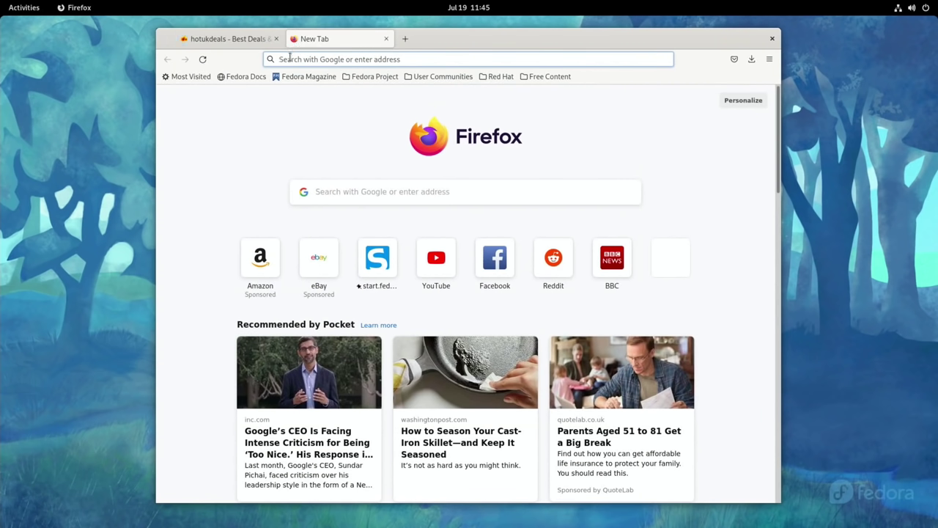
type("bbc")
key("Return")
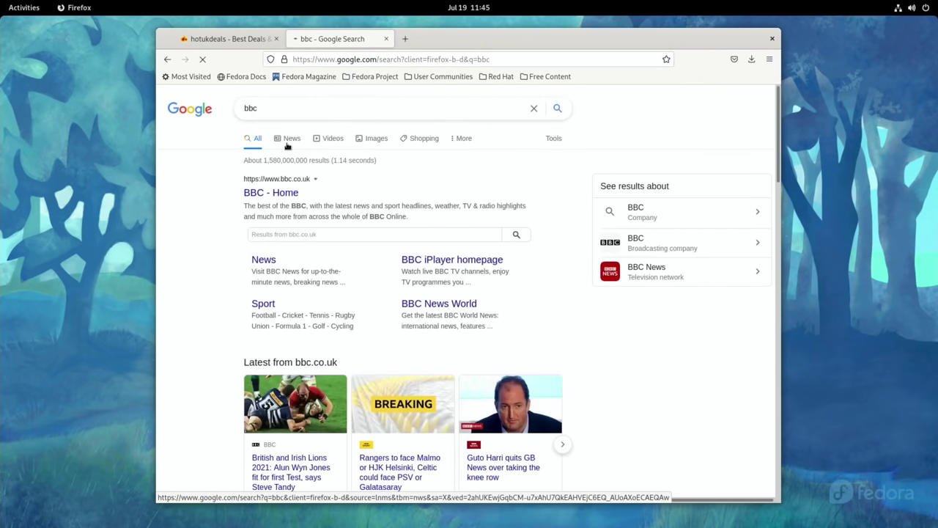
left_click(264, 303)
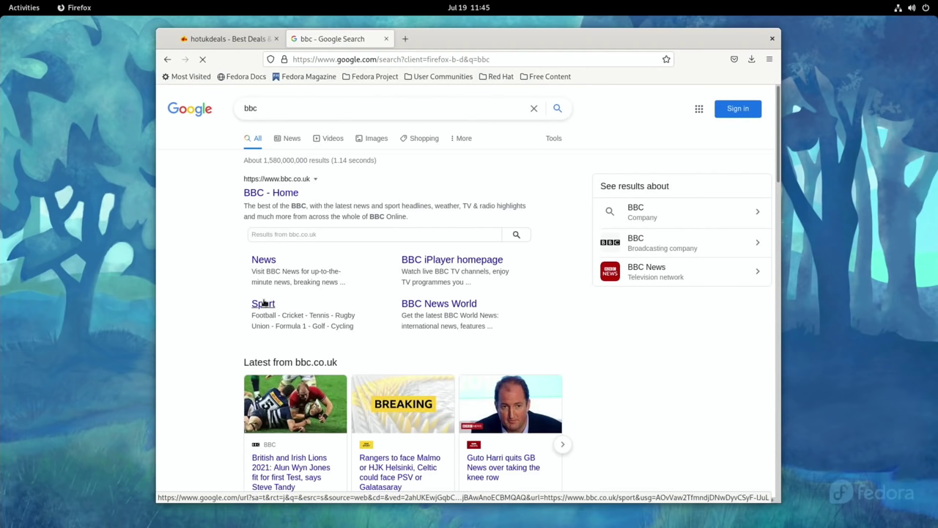
Step: Maximize the Firefox window from the hotukdeals tab, then browse the BBC Sport page
left_click(230, 38)
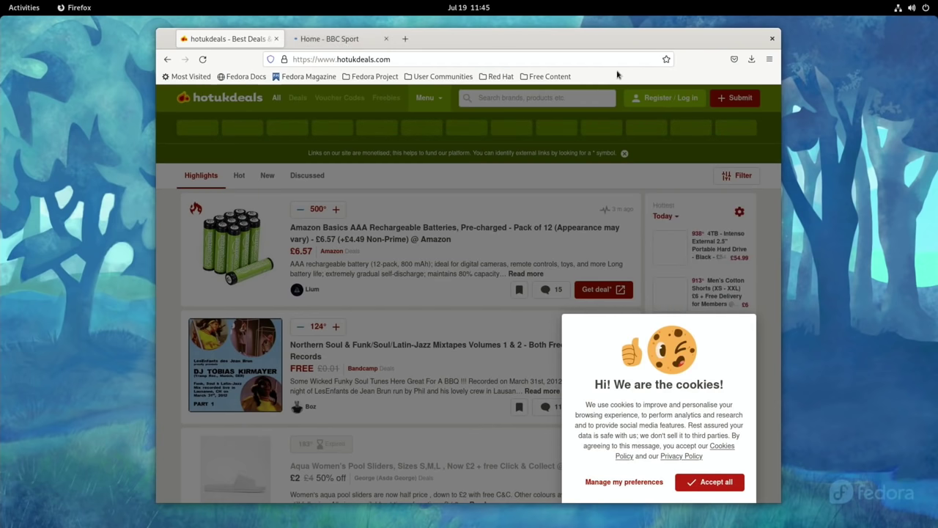
left_click_drag(710, 45, 708, 39)
double_click(707, 39)
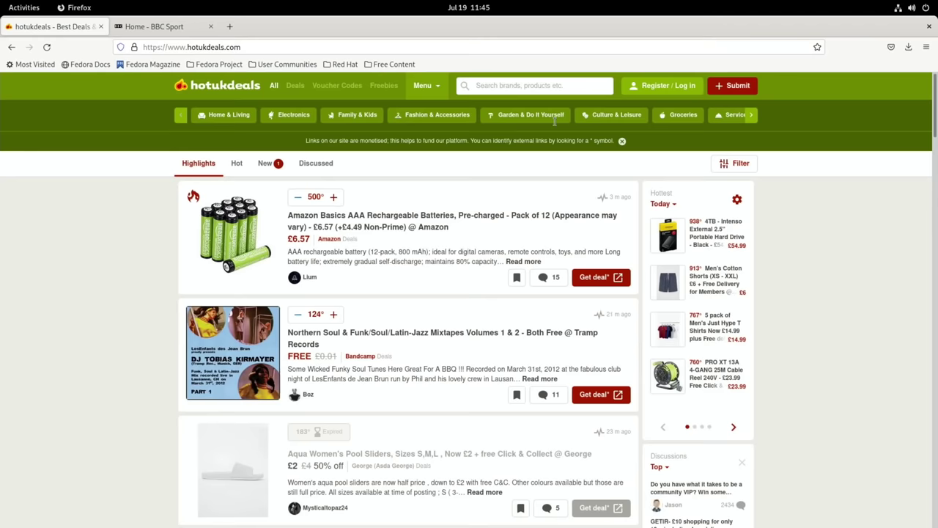
scroll(376, 317, "down", 20)
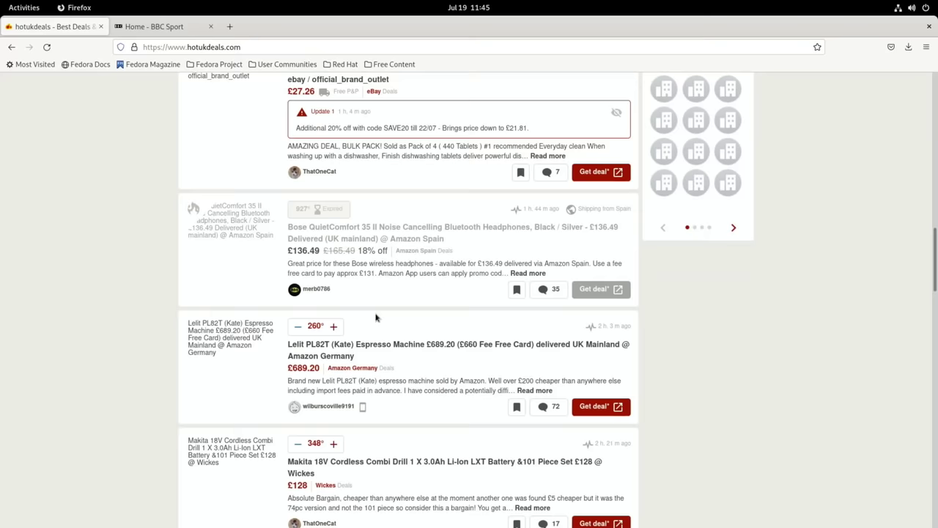
left_click(155, 28)
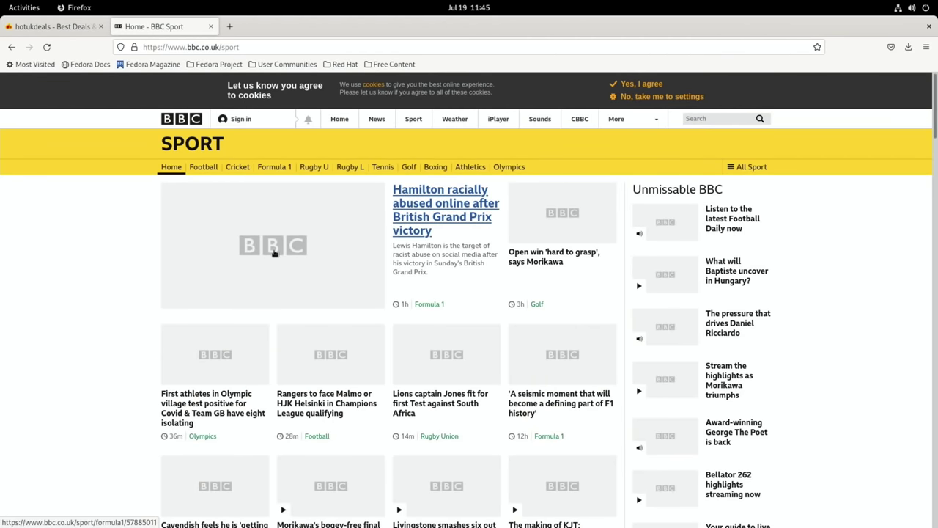
scroll(550, 304, "down", 10)
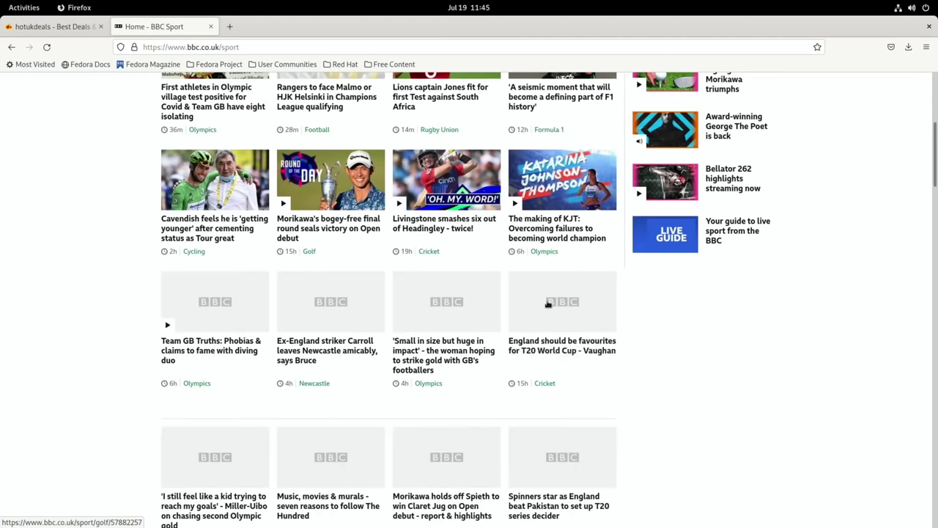
scroll(548, 304, "down", 4)
scroll(547, 303, "up", 20)
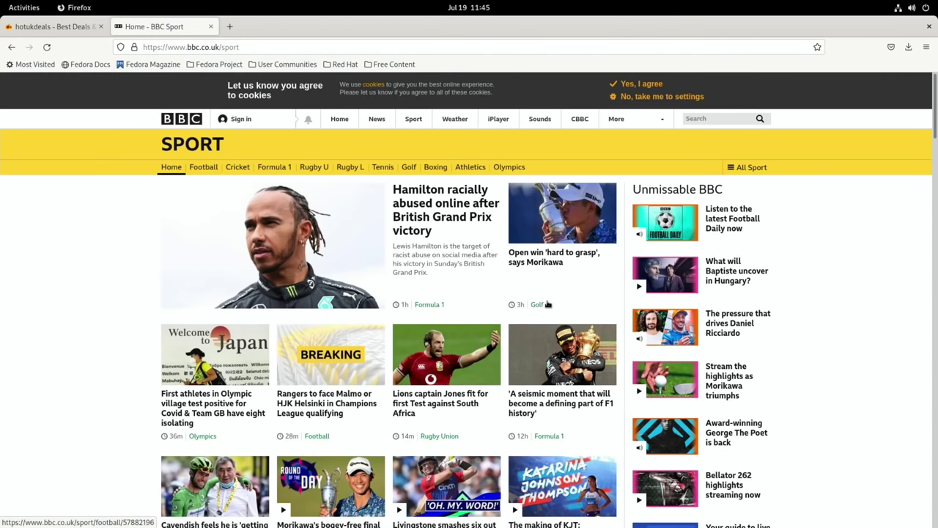
Step: Close the BBC Sport tab, open YouTube via web search, and search 'leepspvideo hdr'
left_click(210, 27)
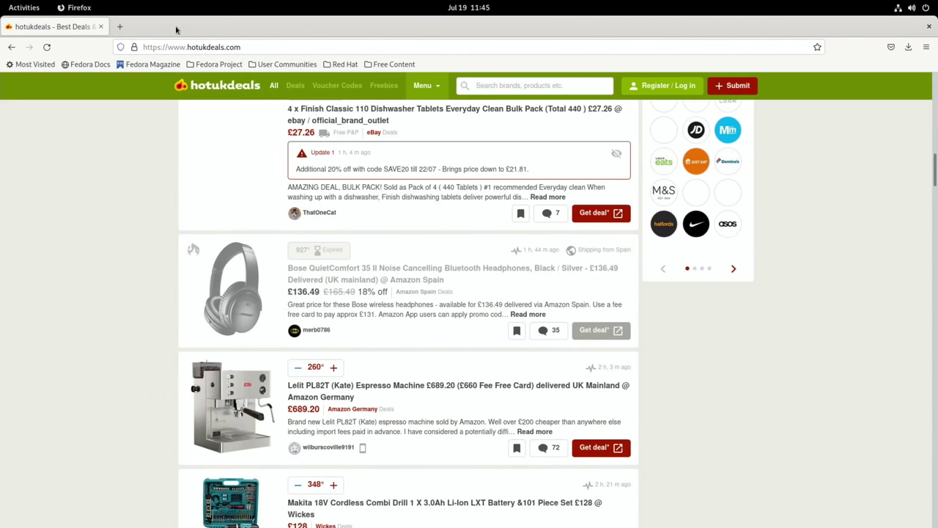
left_click(189, 46)
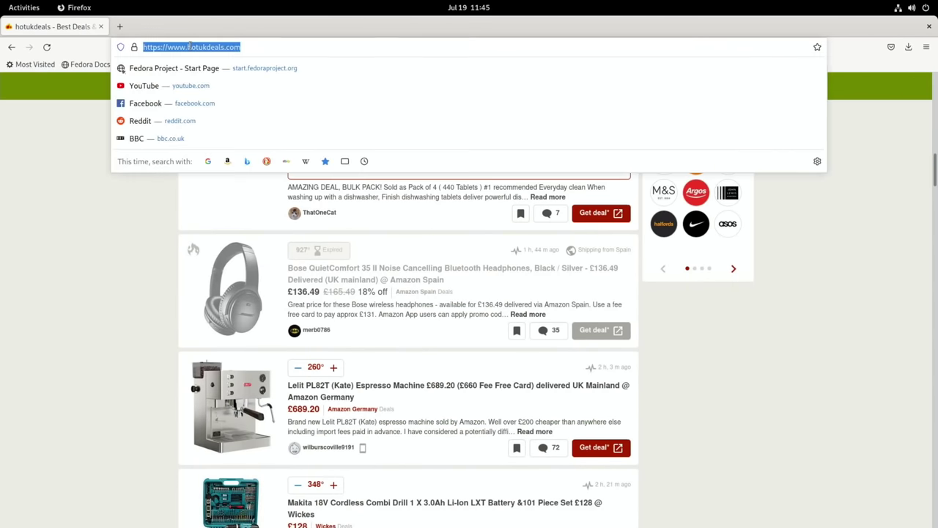
type("youtube")
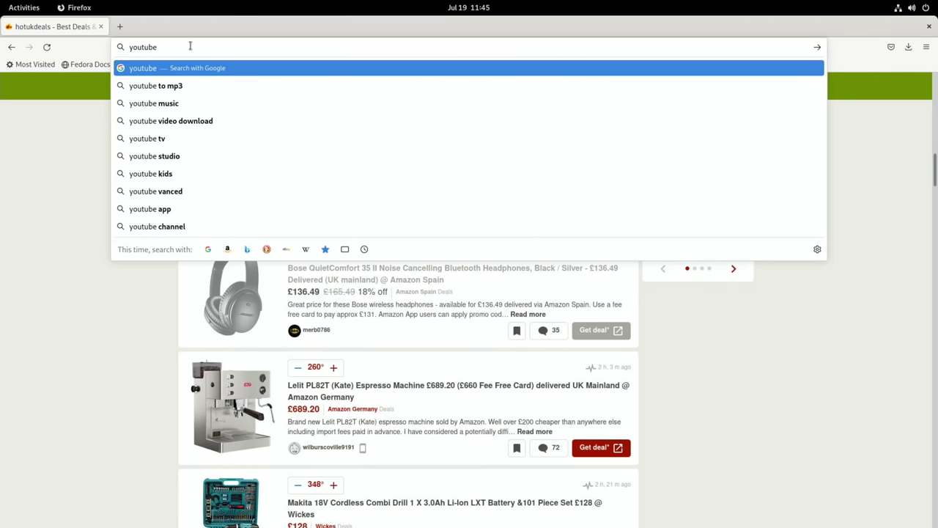
key("Return")
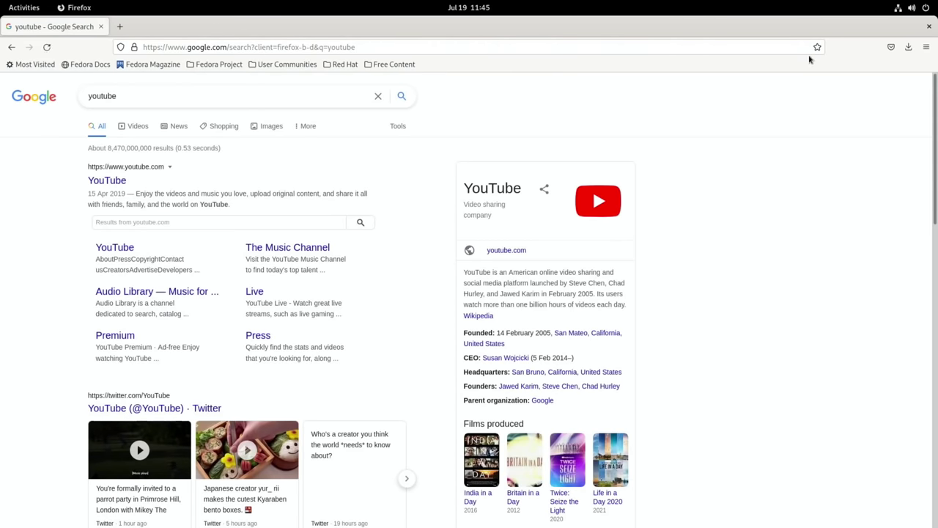
left_click(121, 181)
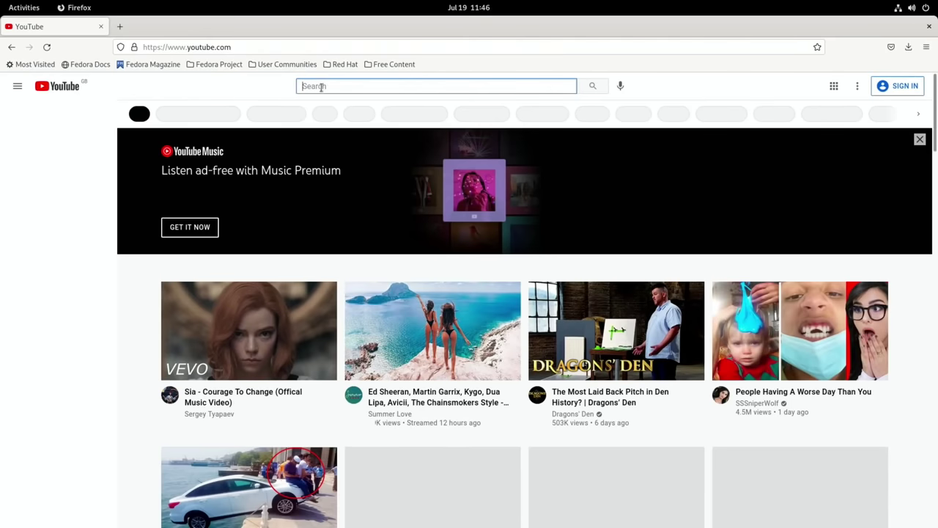
type("lee")
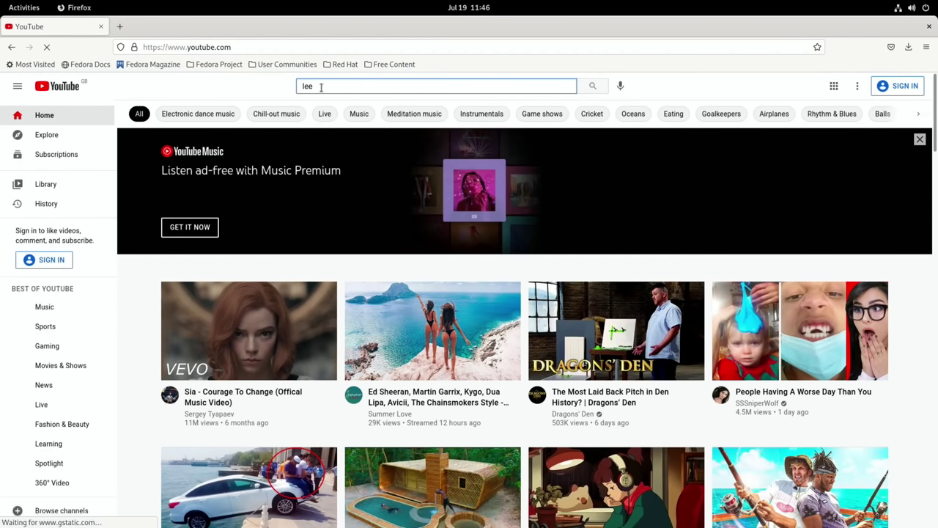
type("pspvideo h")
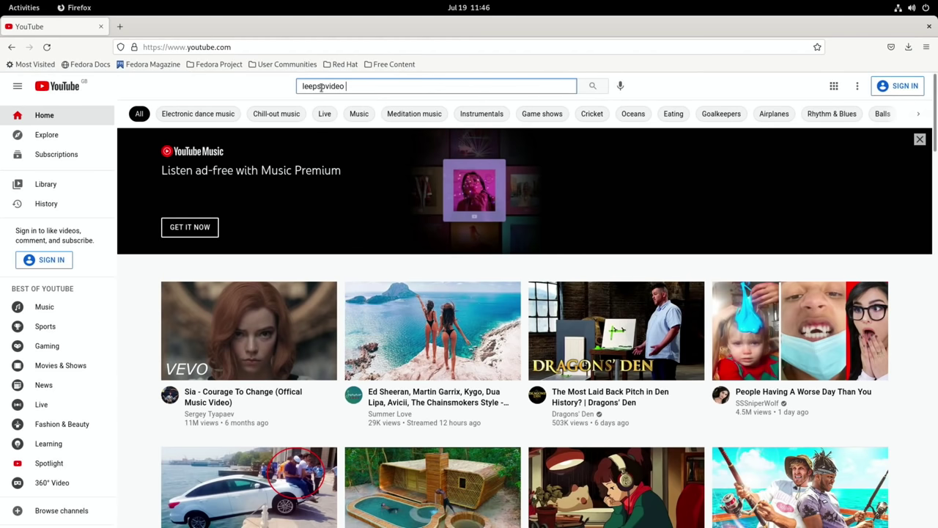
type("dr")
key("Return")
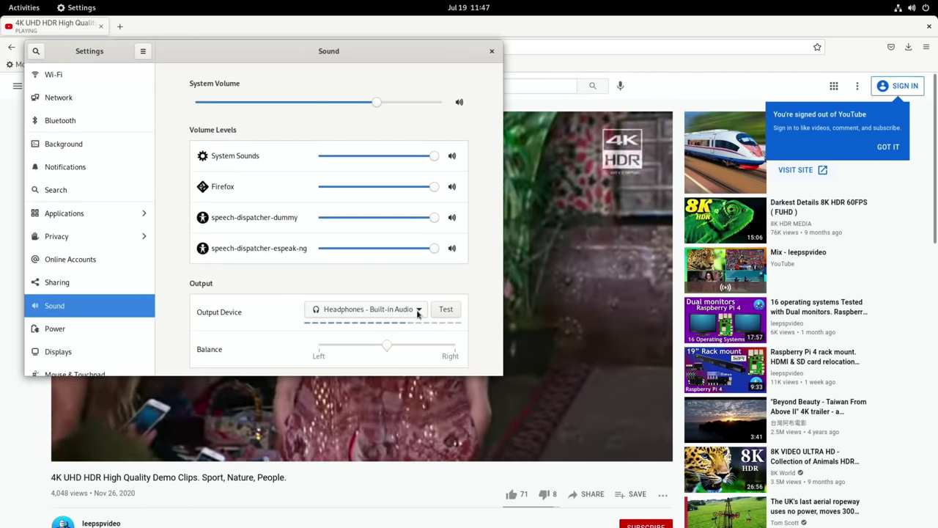
Step: Close Sound settings and change the demo video's quality from Auto to 720p
left_click(492, 51)
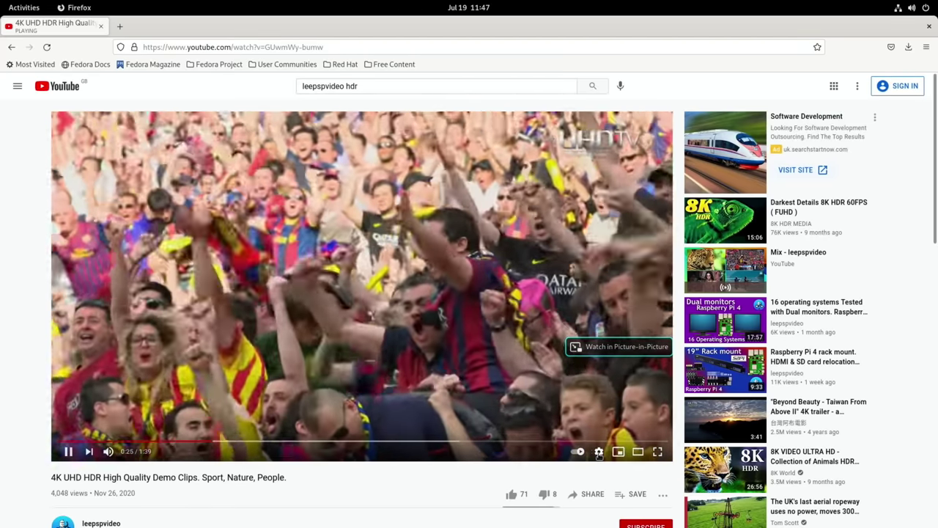
left_click(598, 452)
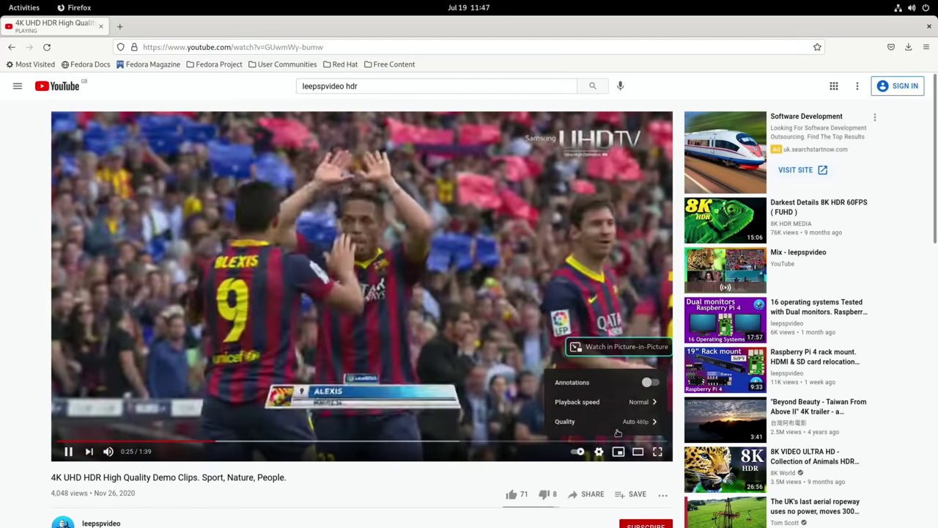
left_click(629, 422)
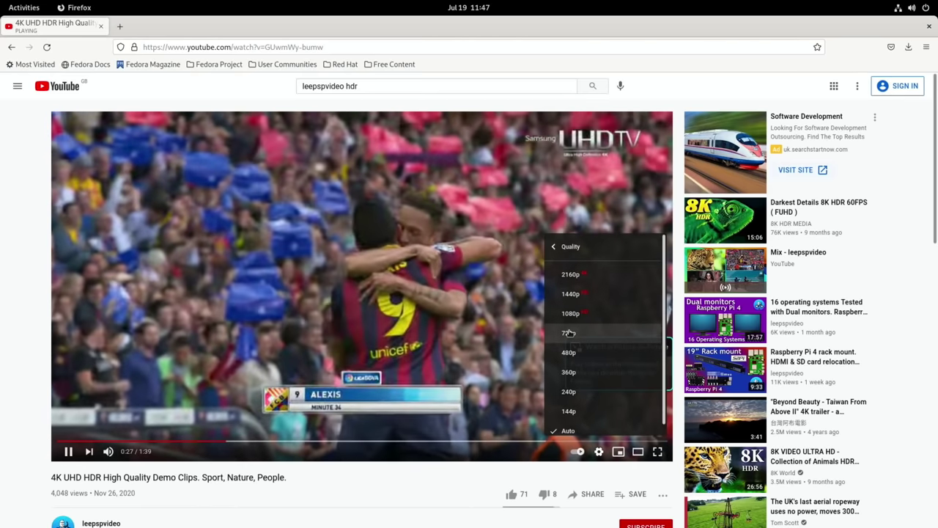
left_click(570, 333)
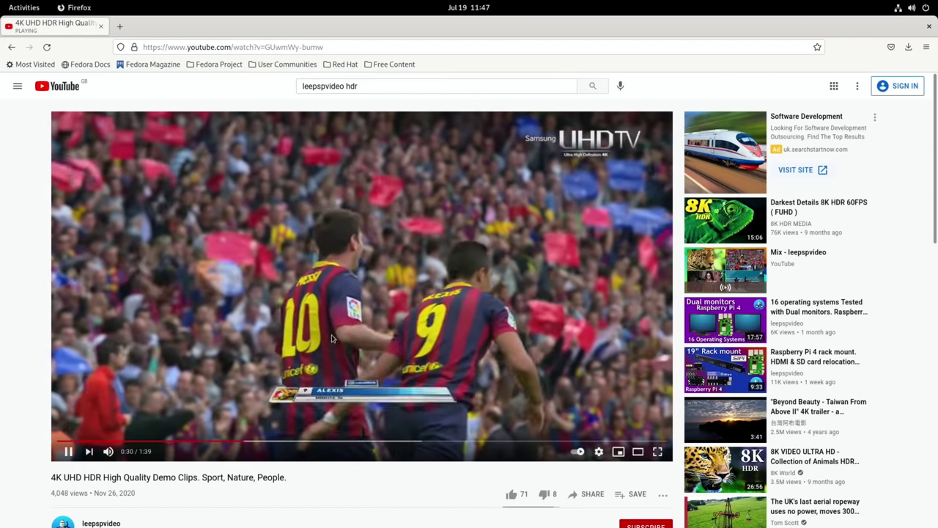
right_click(319, 314)
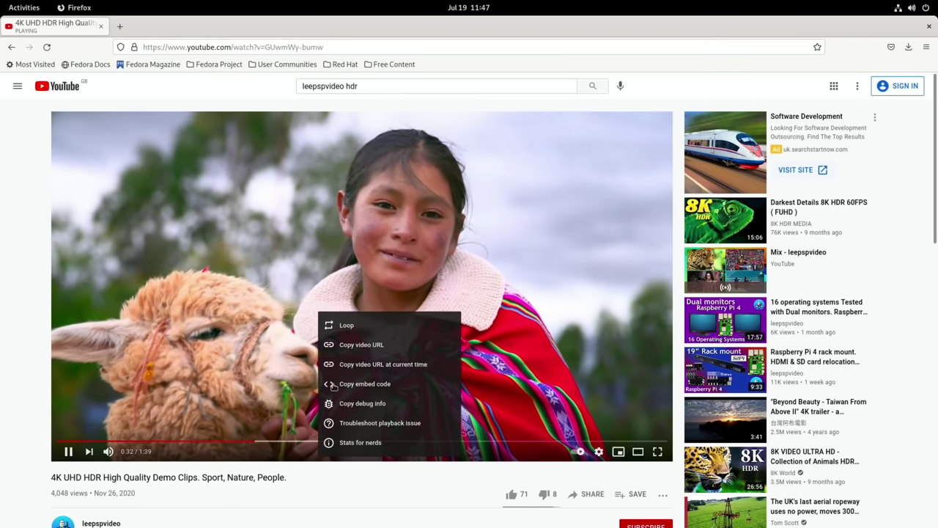
Step: Turn on the Stats for nerds overlay from the video's context menu
left_click(357, 442)
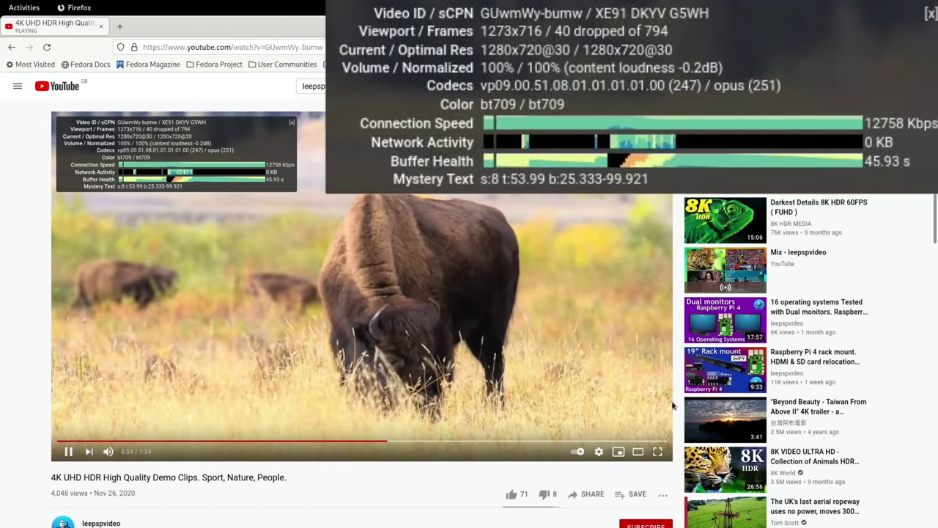
Step: Open the player's Quality options to pick 1080p for the demo video
left_click(599, 452)
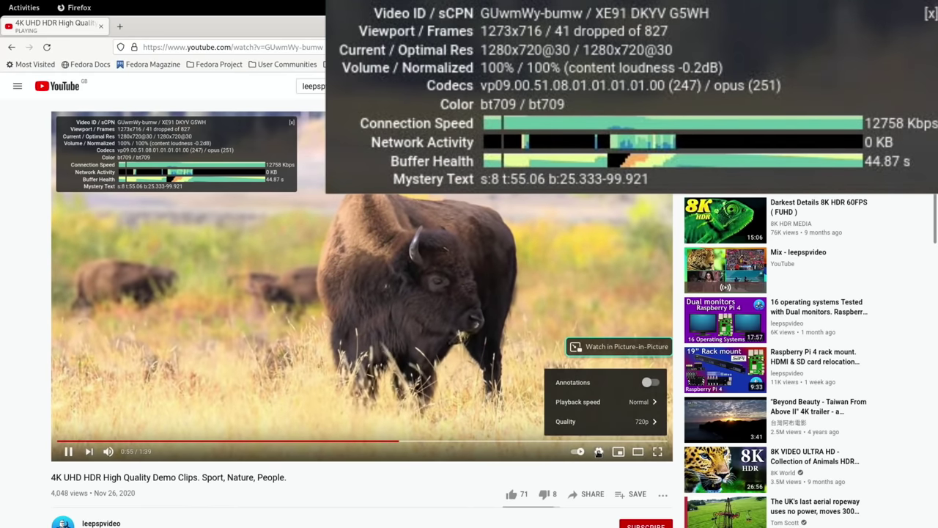
left_click(624, 424)
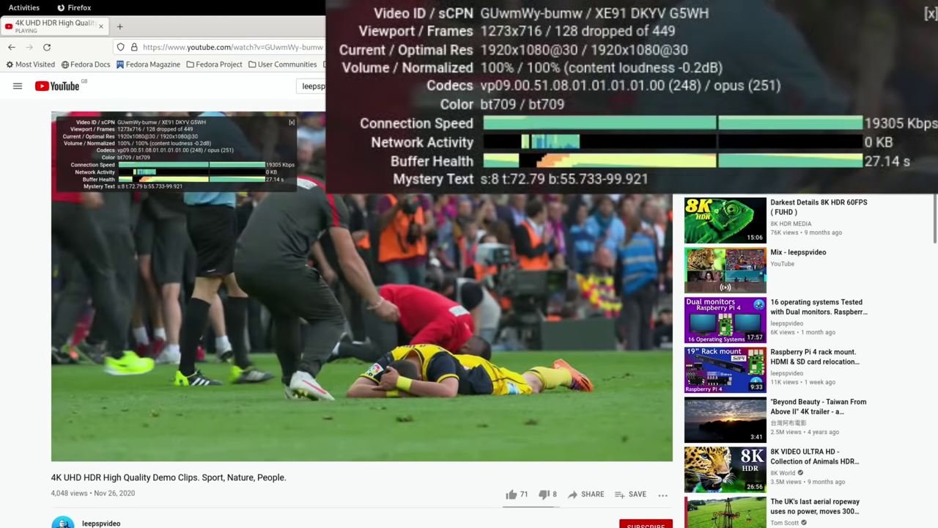
Step: Watch the 1080p stats overlay as dropped frames climb to 143 of 490
mouse_move(348, 293)
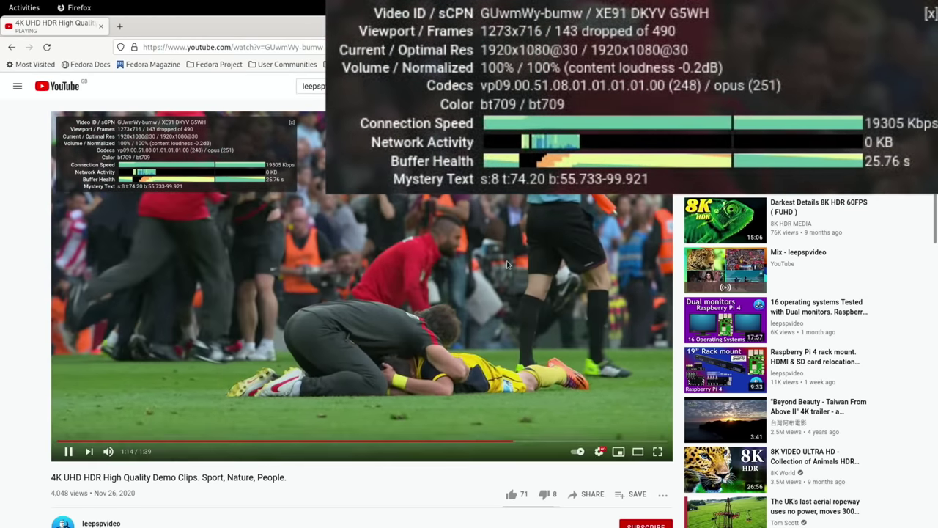